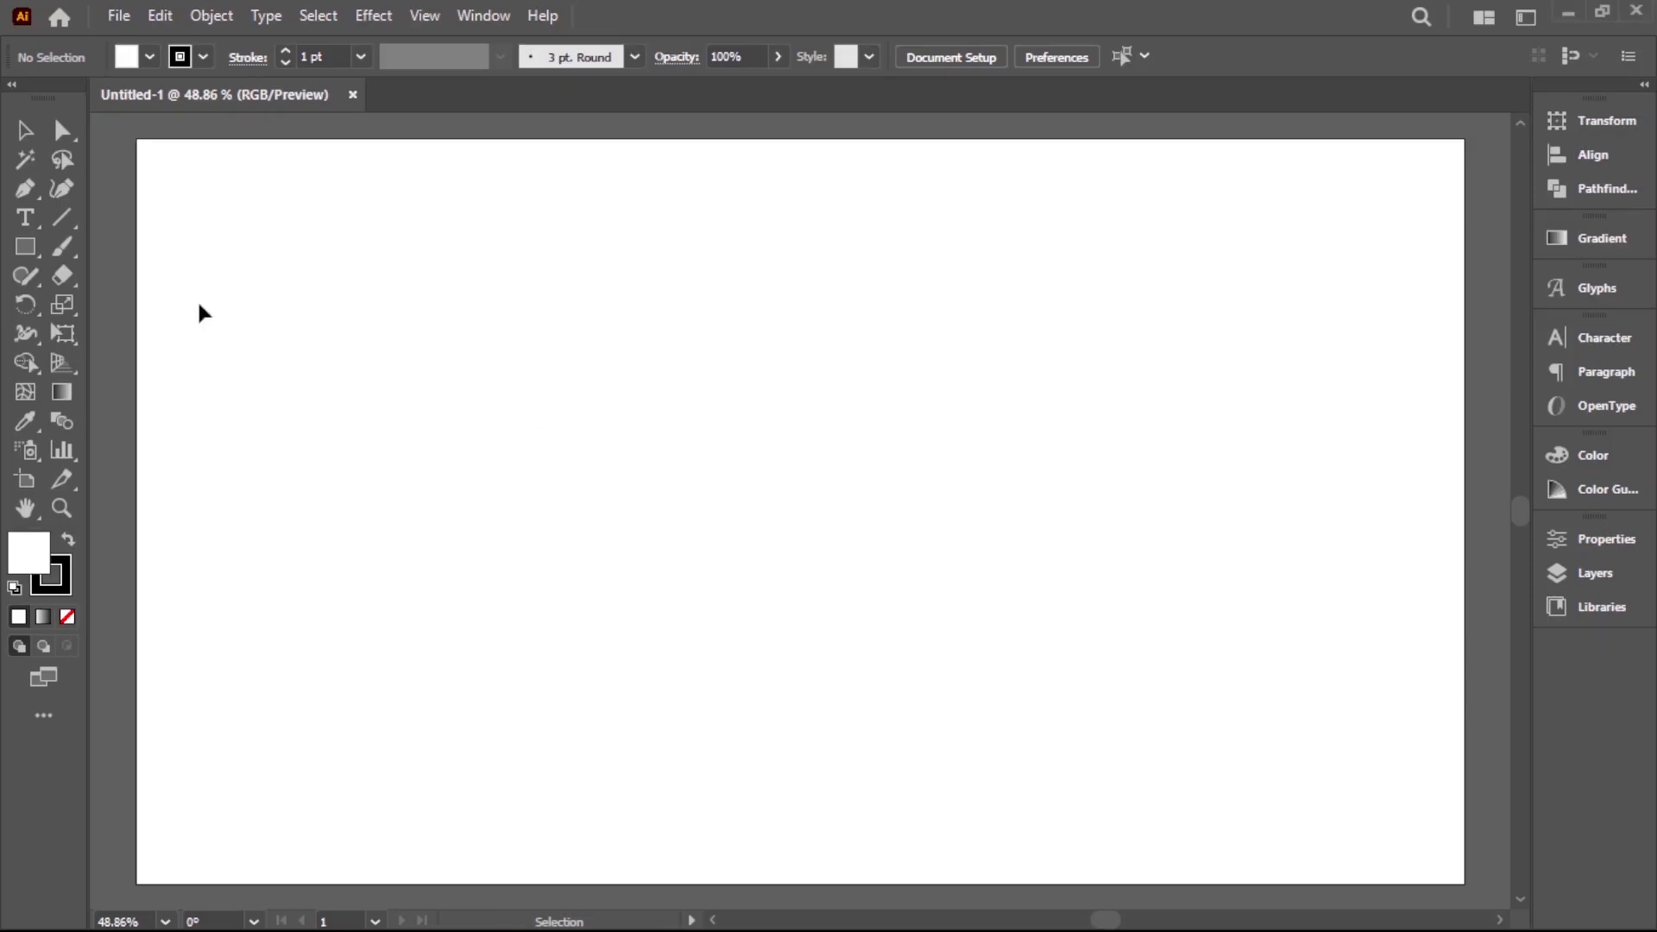
Draw a hexagon in the middle of the artboard with the Polygon tool and remove its fill
left_click_drag(28, 256, 101, 335)
left_click_drag(790, 488, 927, 655)
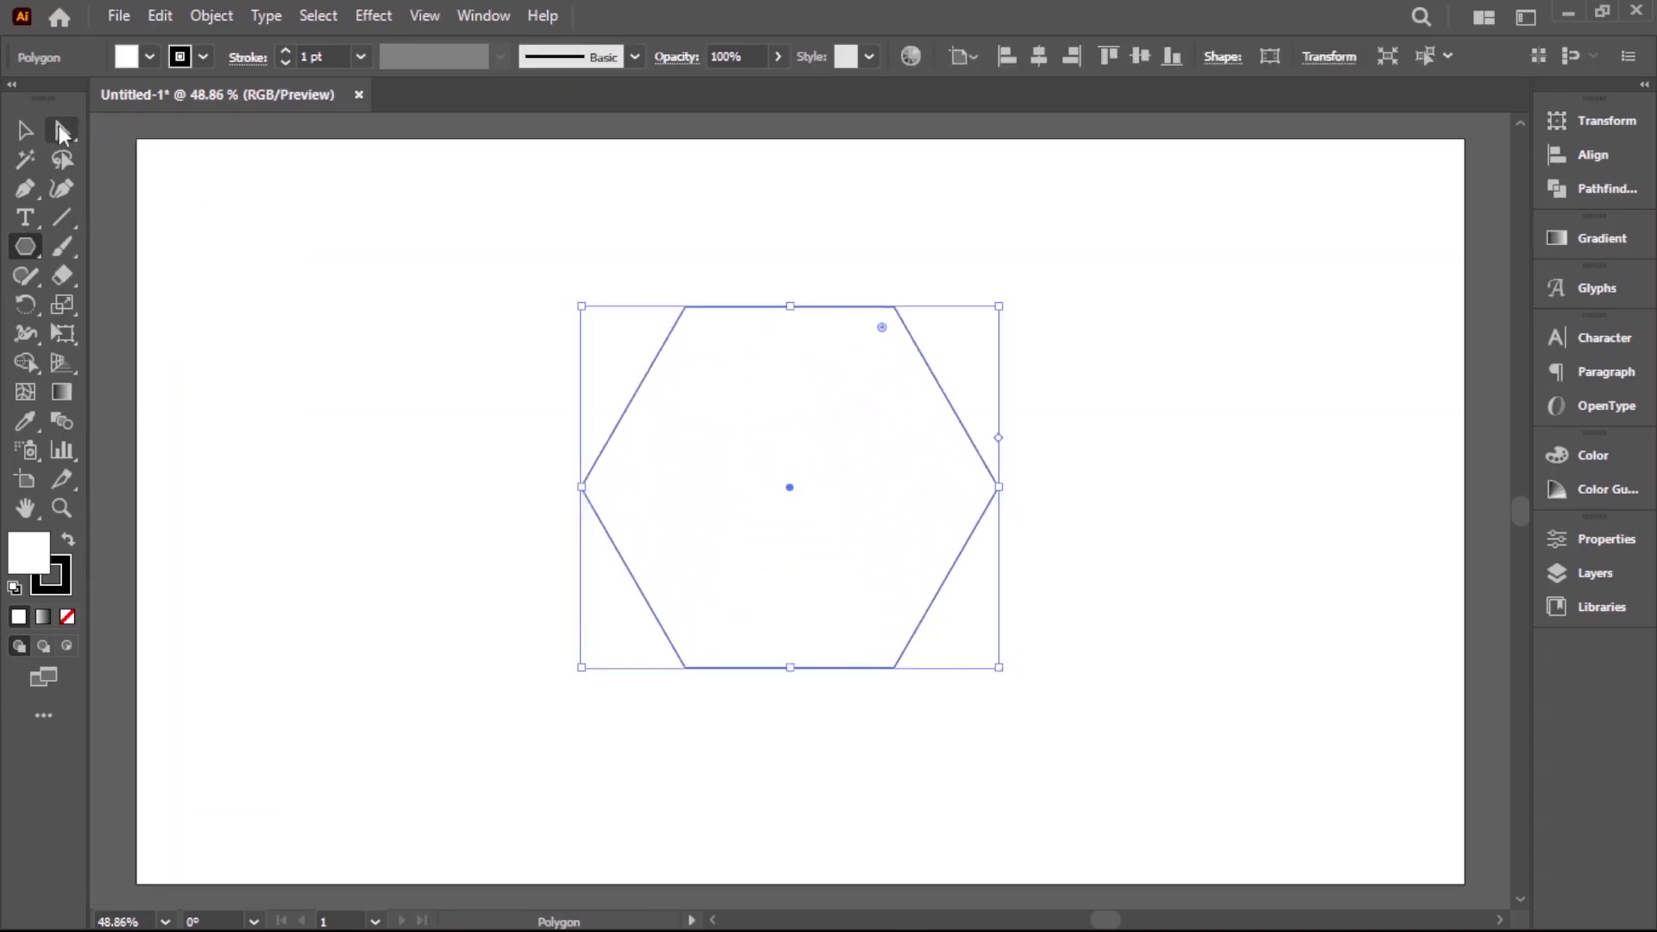
left_click(149, 57)
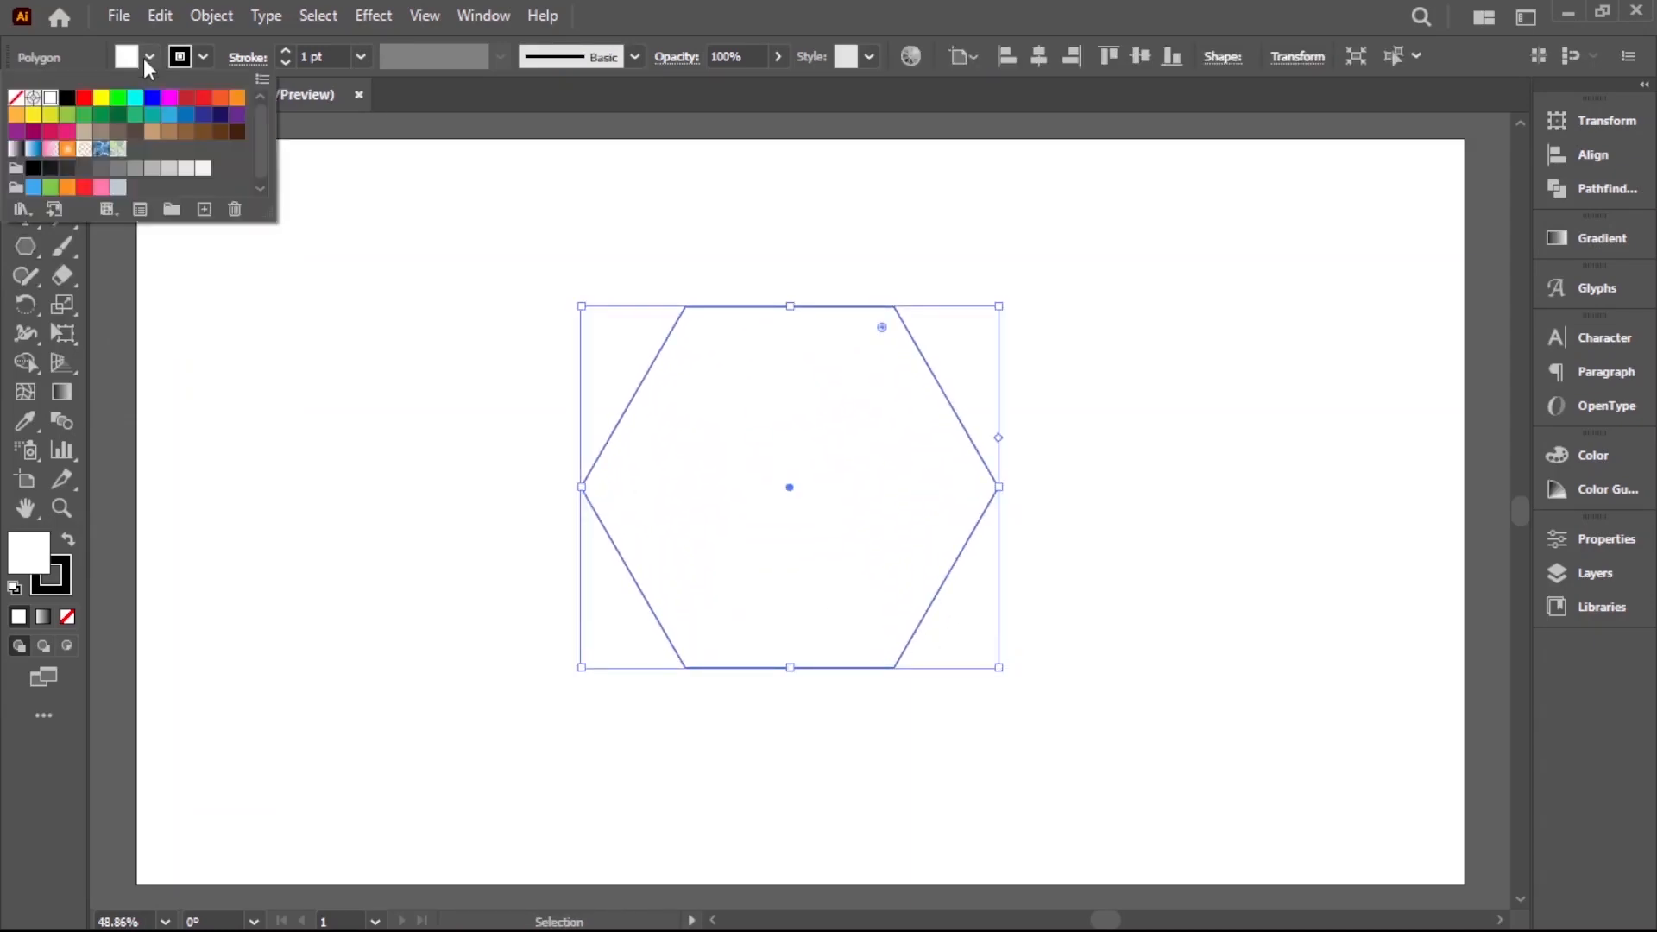
left_click(16, 97)
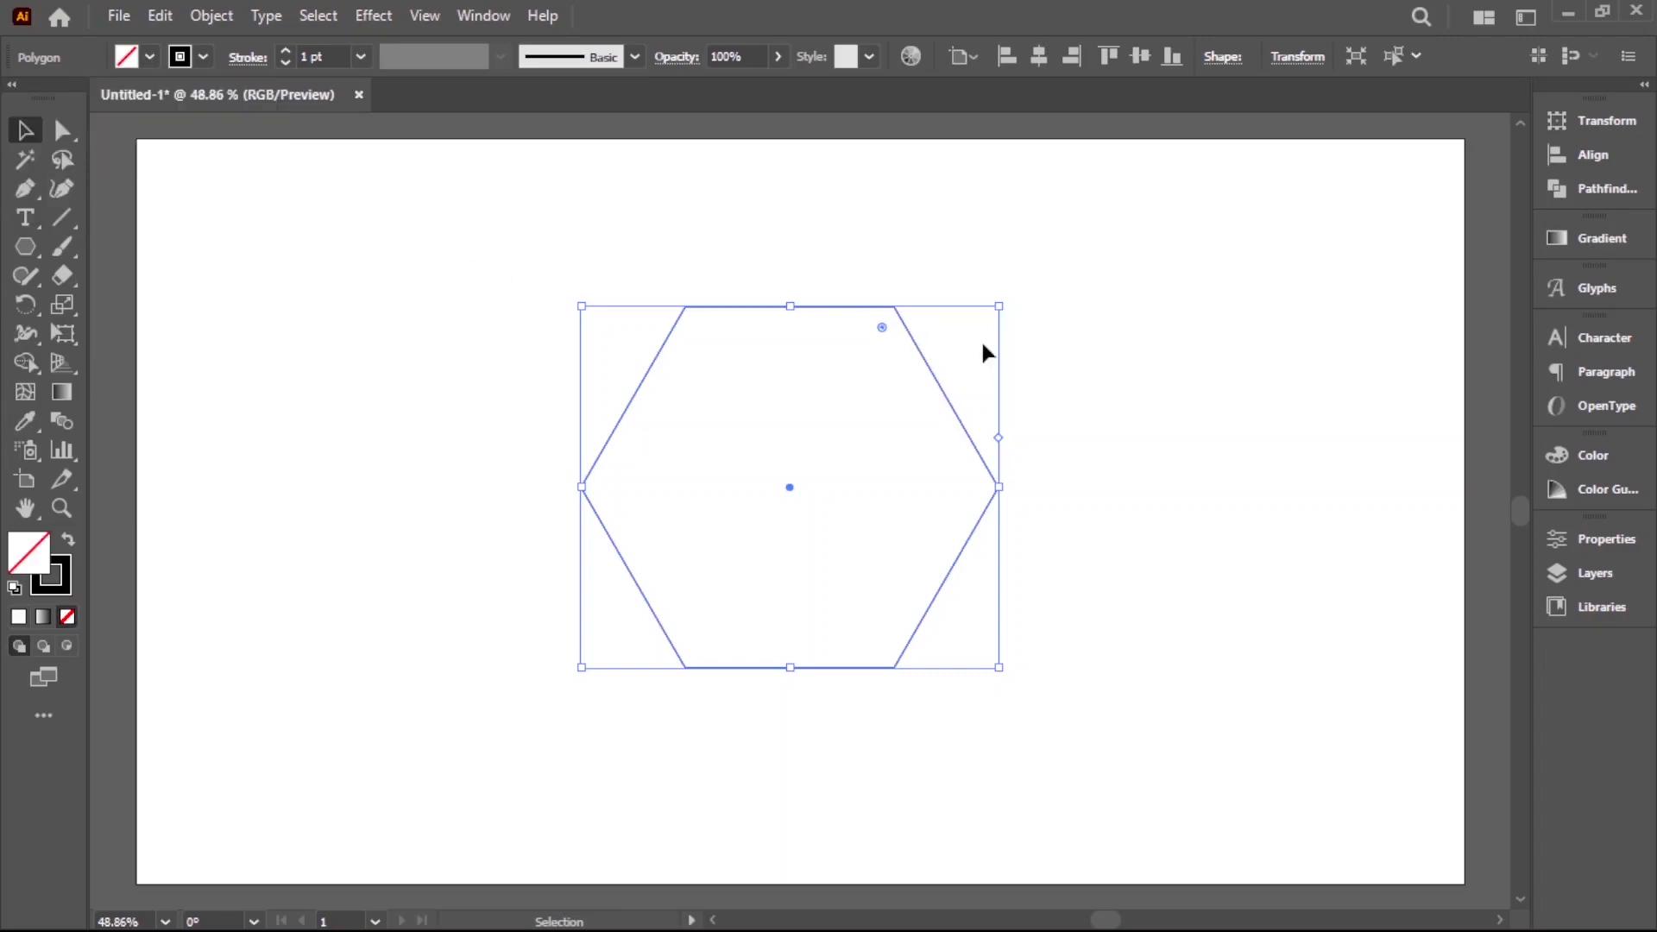
Rotate the hexagon a quarter turn so that one corner points straight up
left_click_drag(1011, 316, 1016, 666)
left_click(1054, 616)
left_click_drag(826, 361, 820, 355)
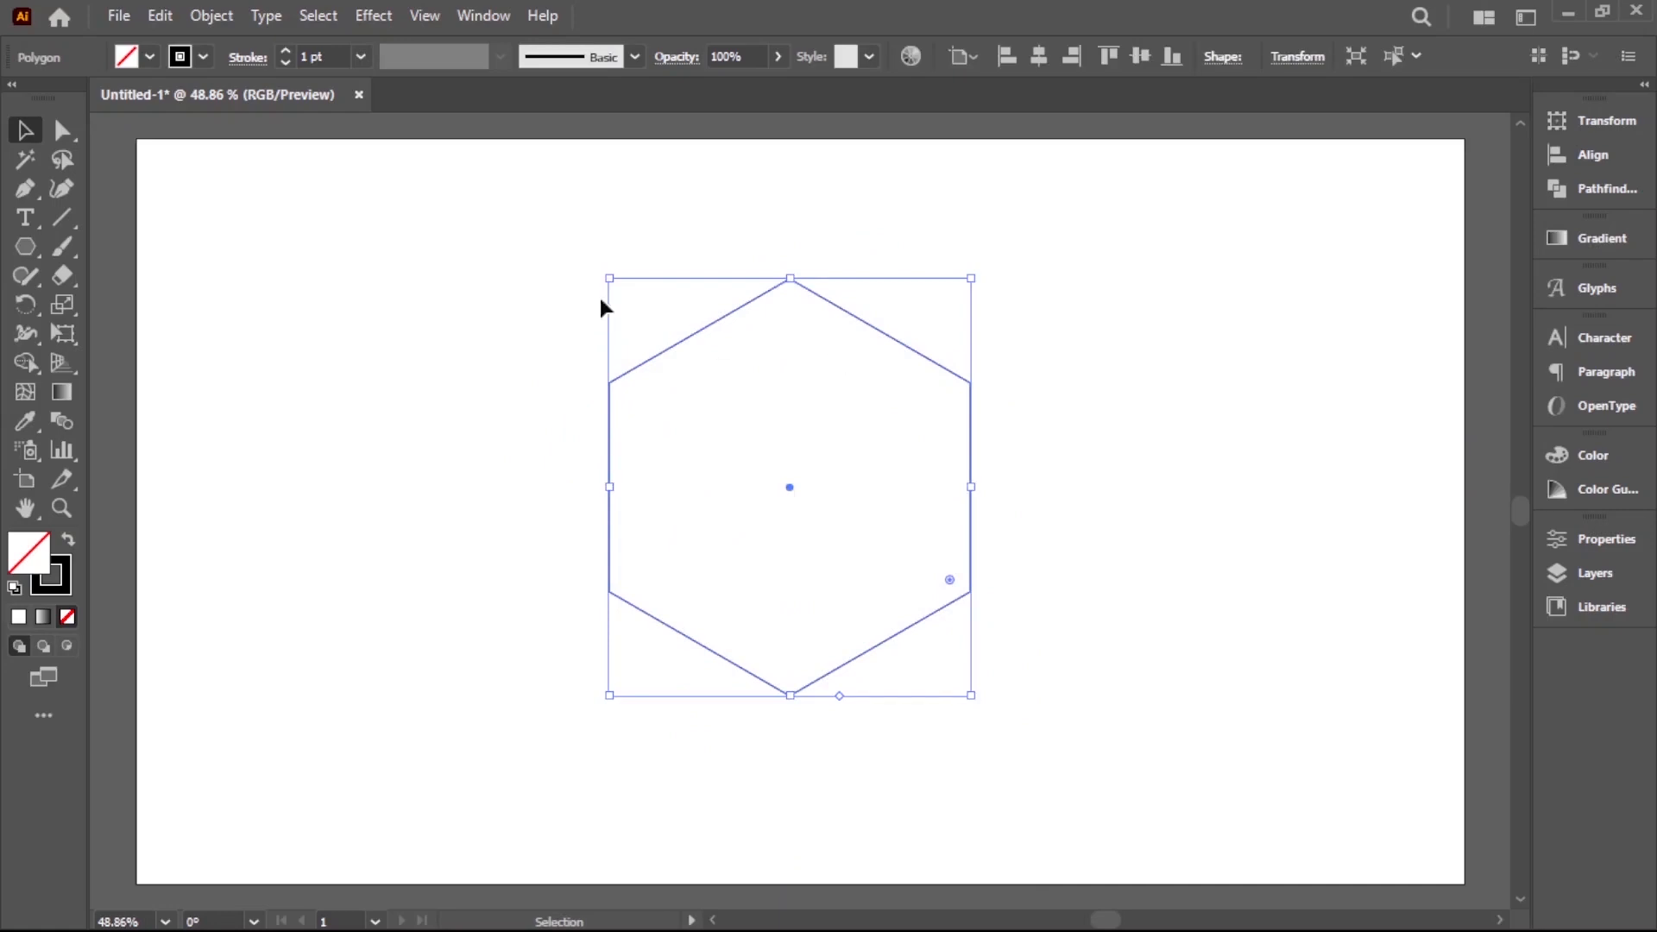
Create an inner copy of the hexagon with Offset Path at -30 px and Miter joins
left_click(207, 12)
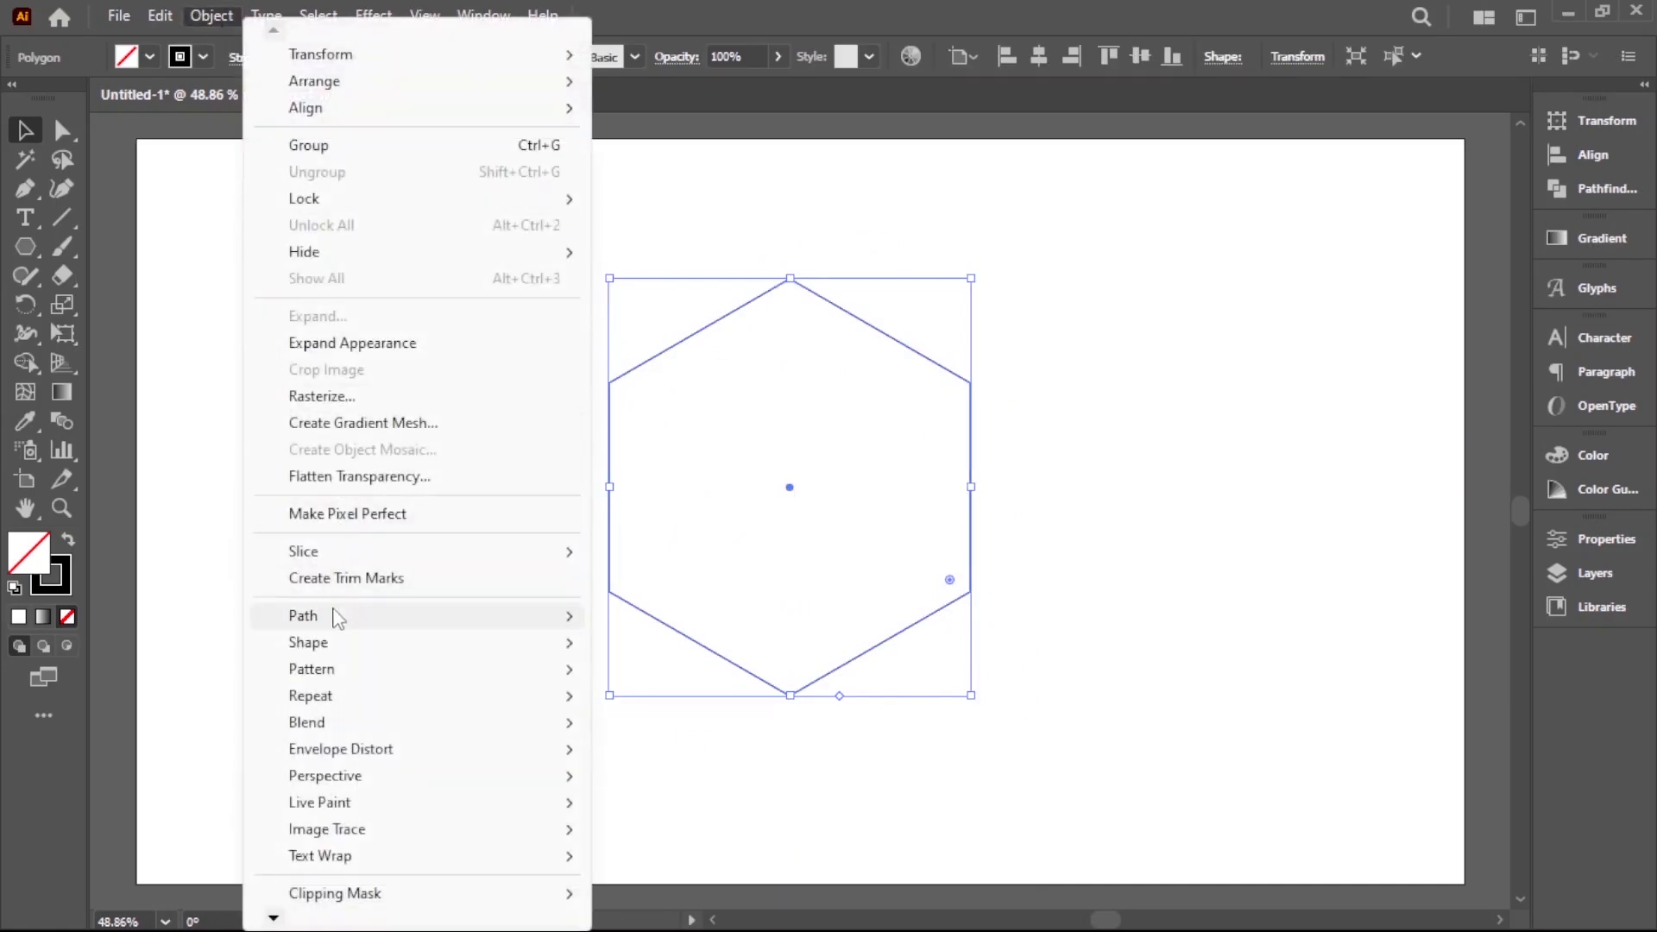
mouse_move(353, 627)
left_click(682, 397)
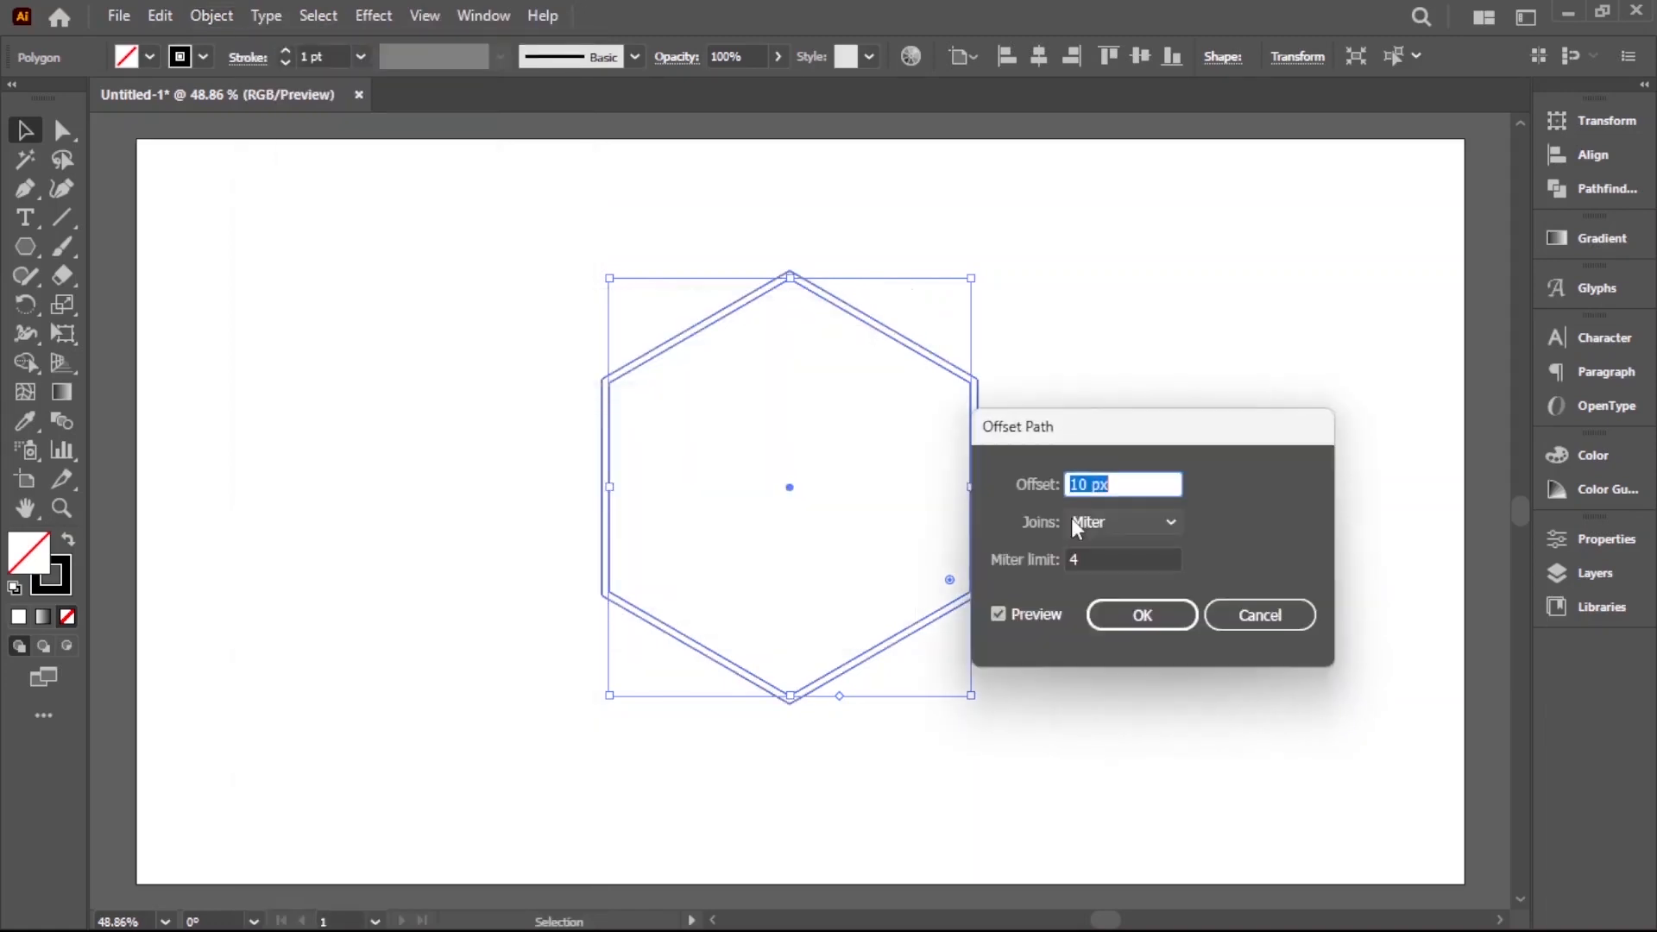
type("-20")
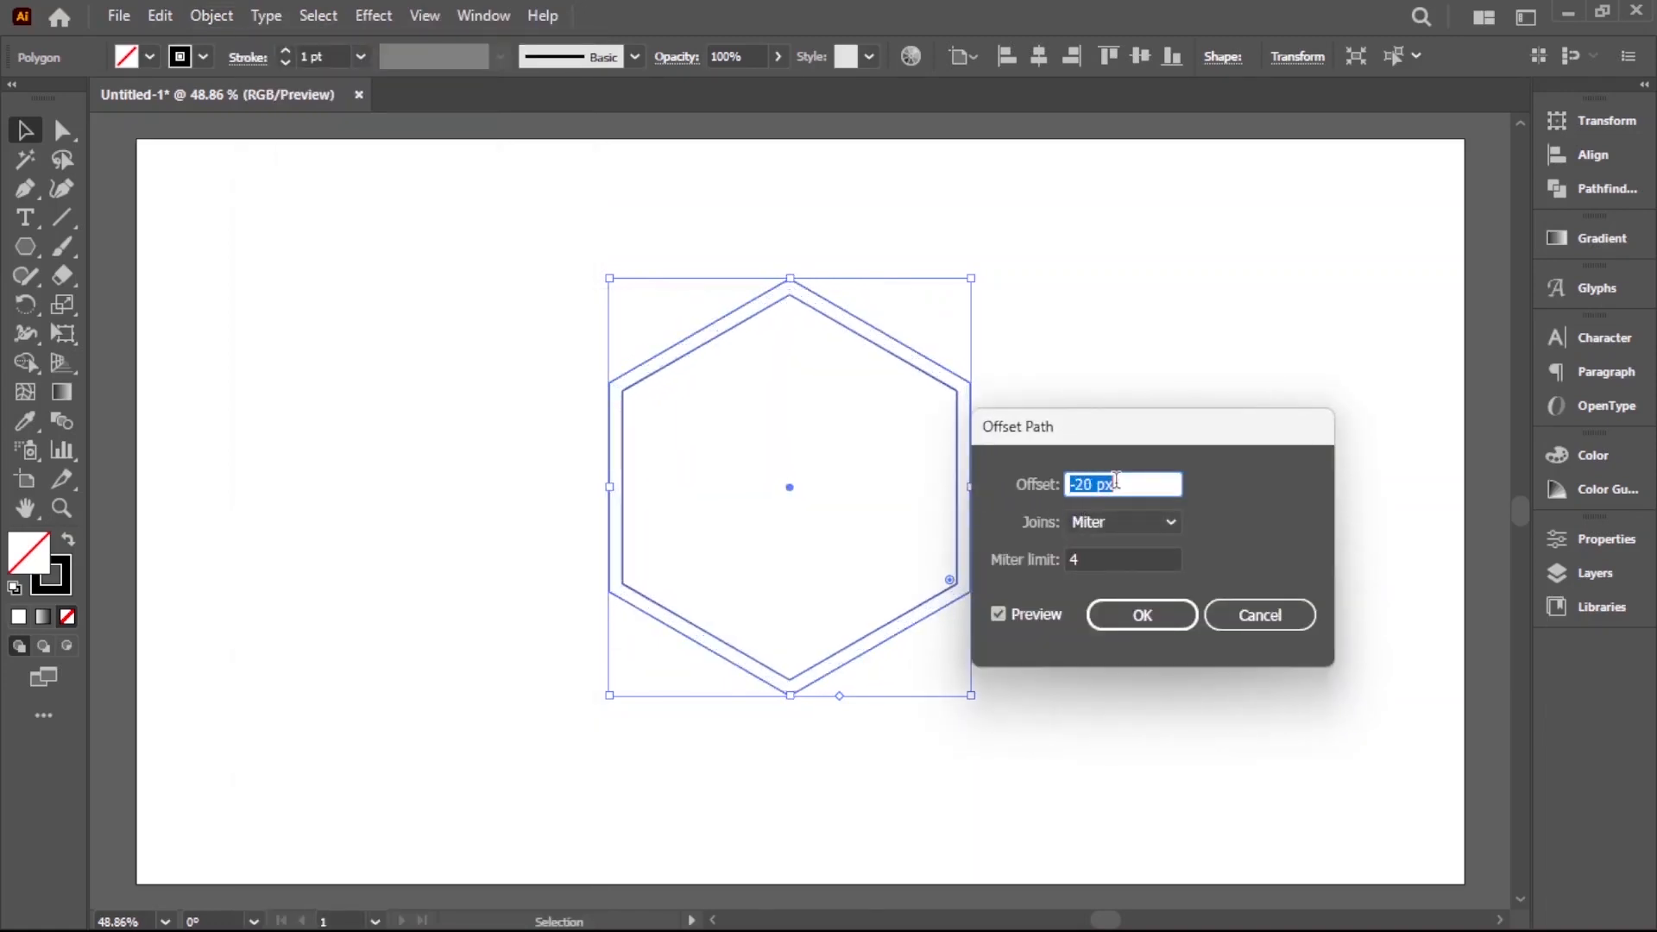
key("shift+Down")
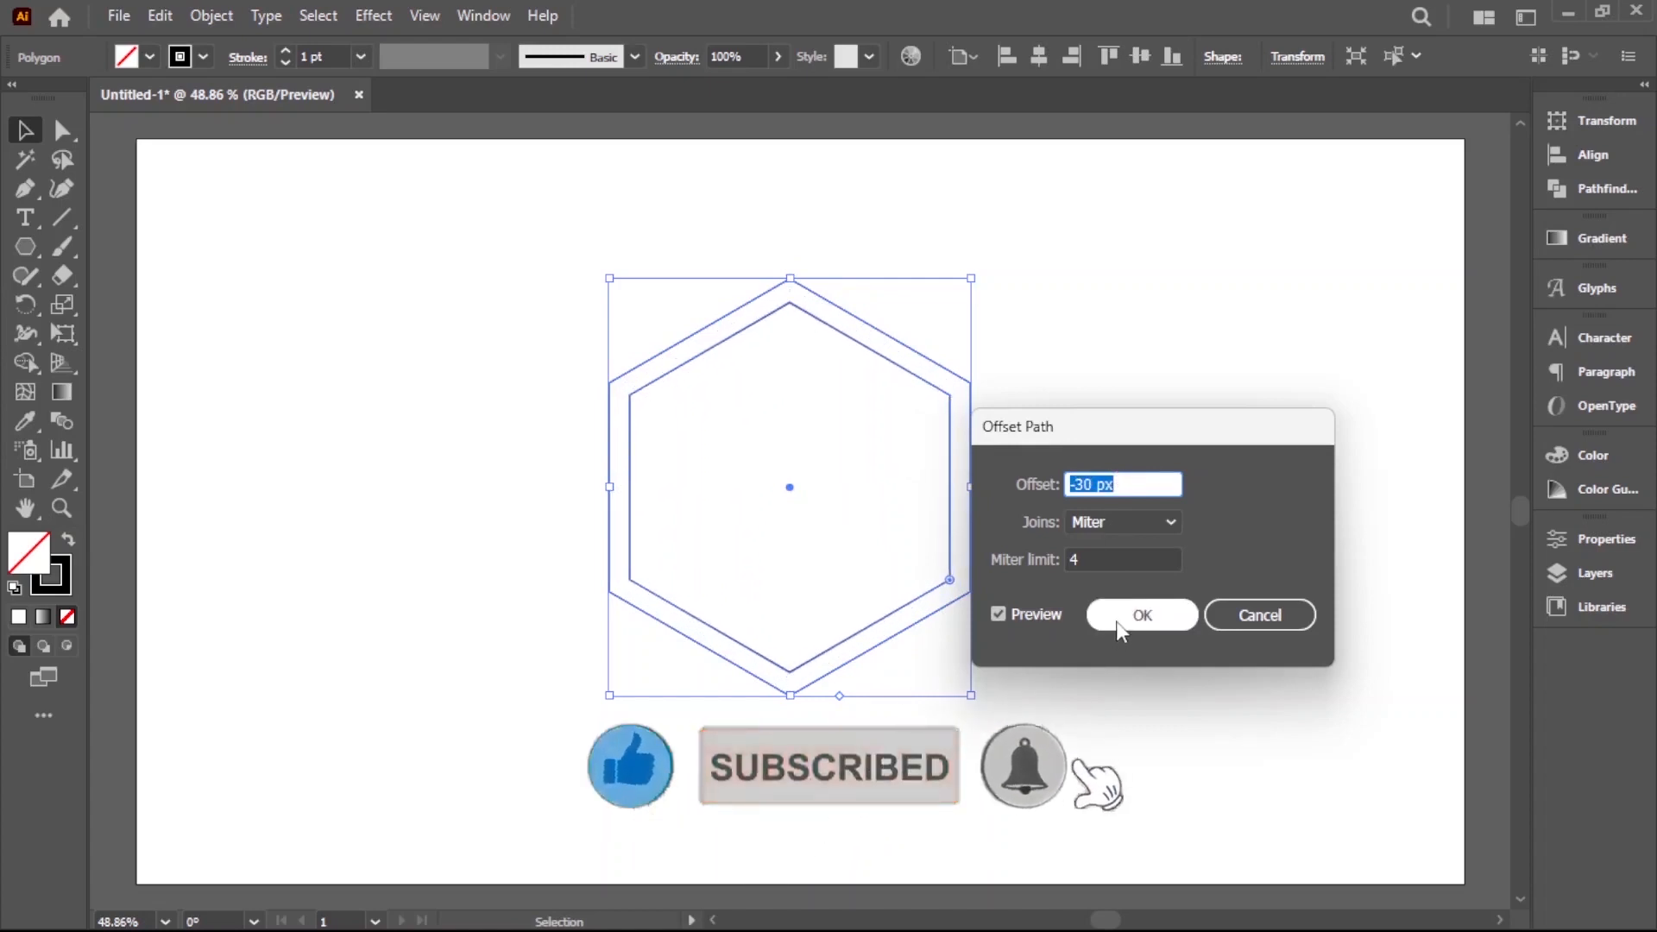
left_click(1141, 614)
Add the second and third inner hexagons, each offset -30 px from the one before
left_click(209, 17)
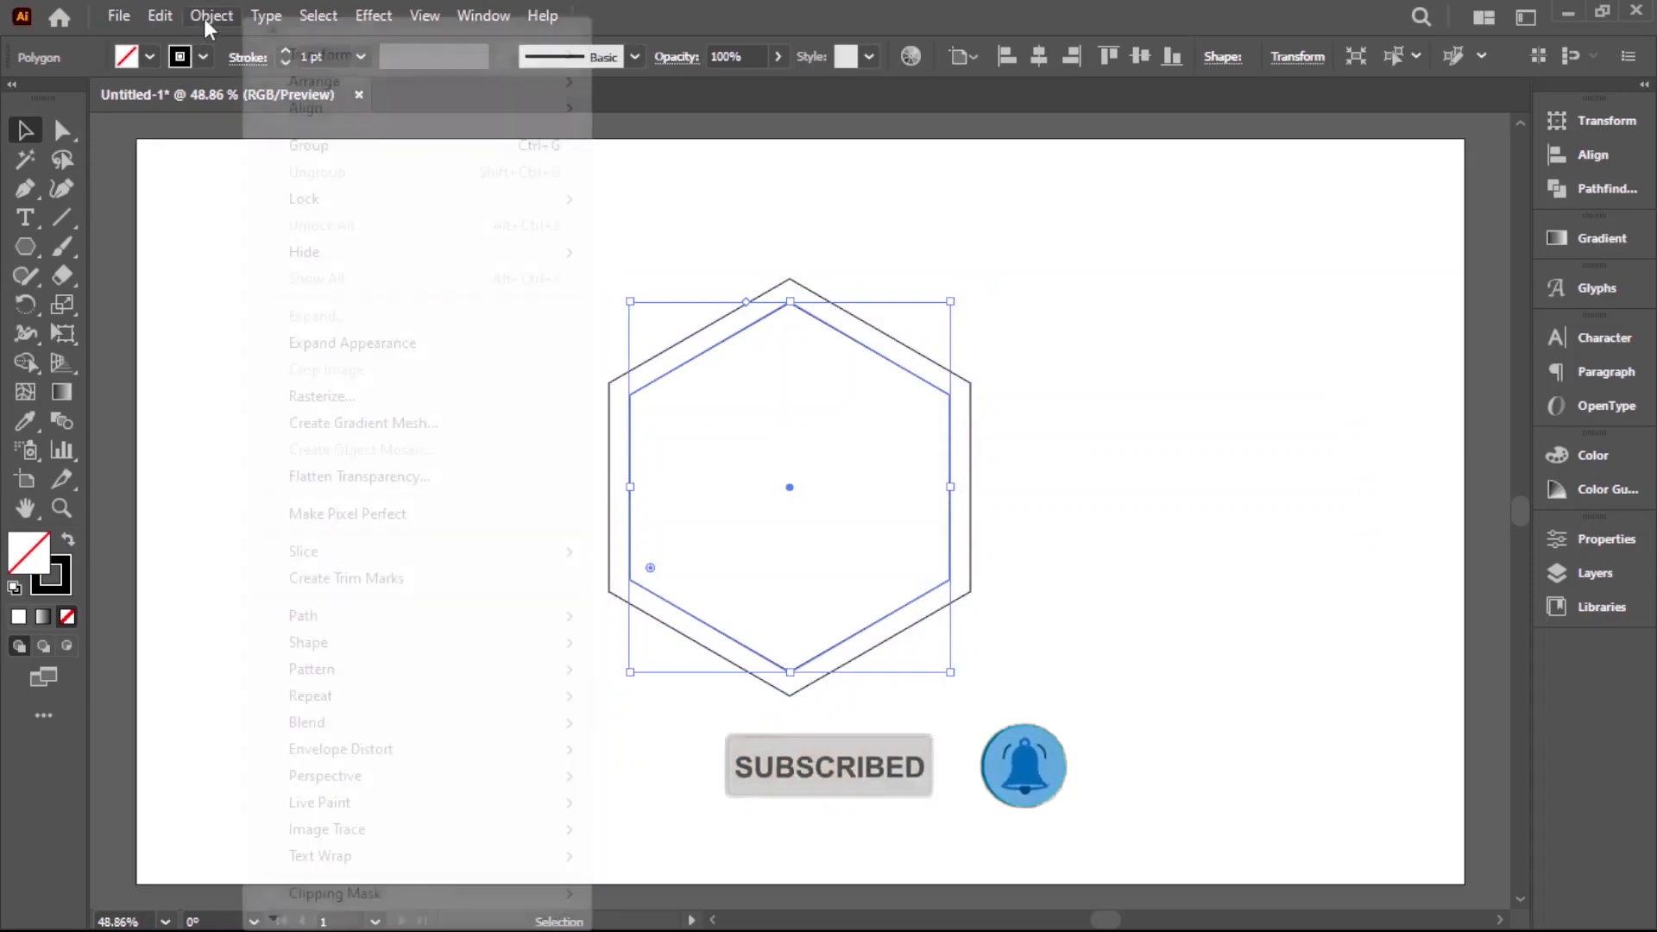
mouse_move(365, 615)
left_click(725, 399)
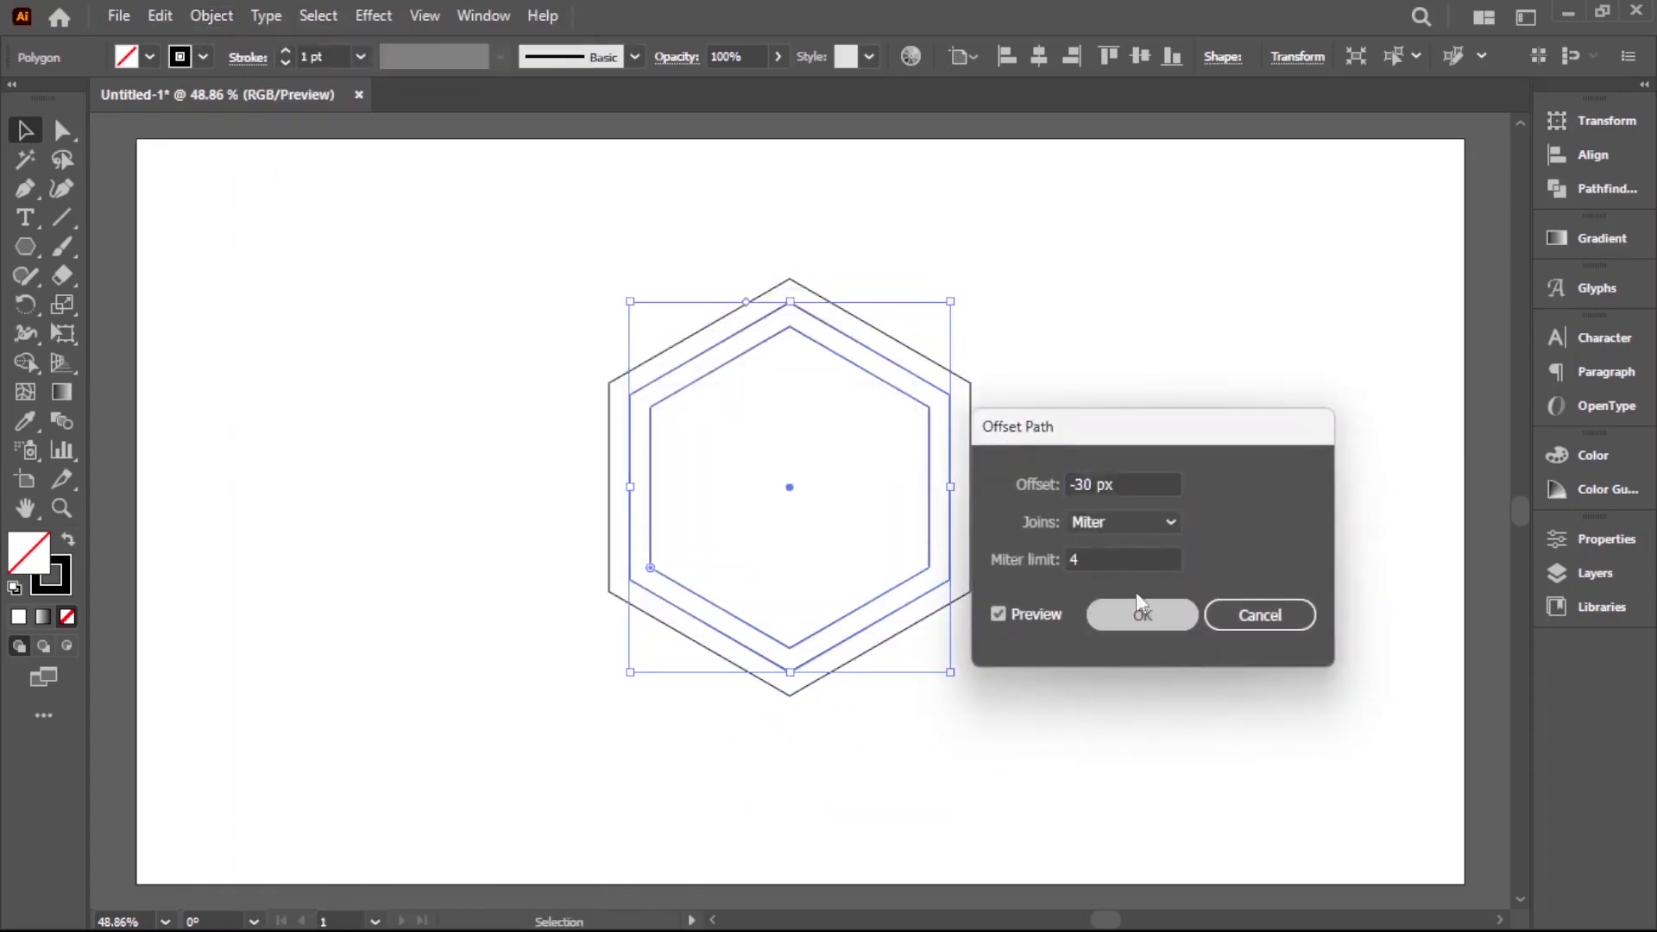
left_click(1160, 613)
left_click(209, 17)
mouse_move(381, 615)
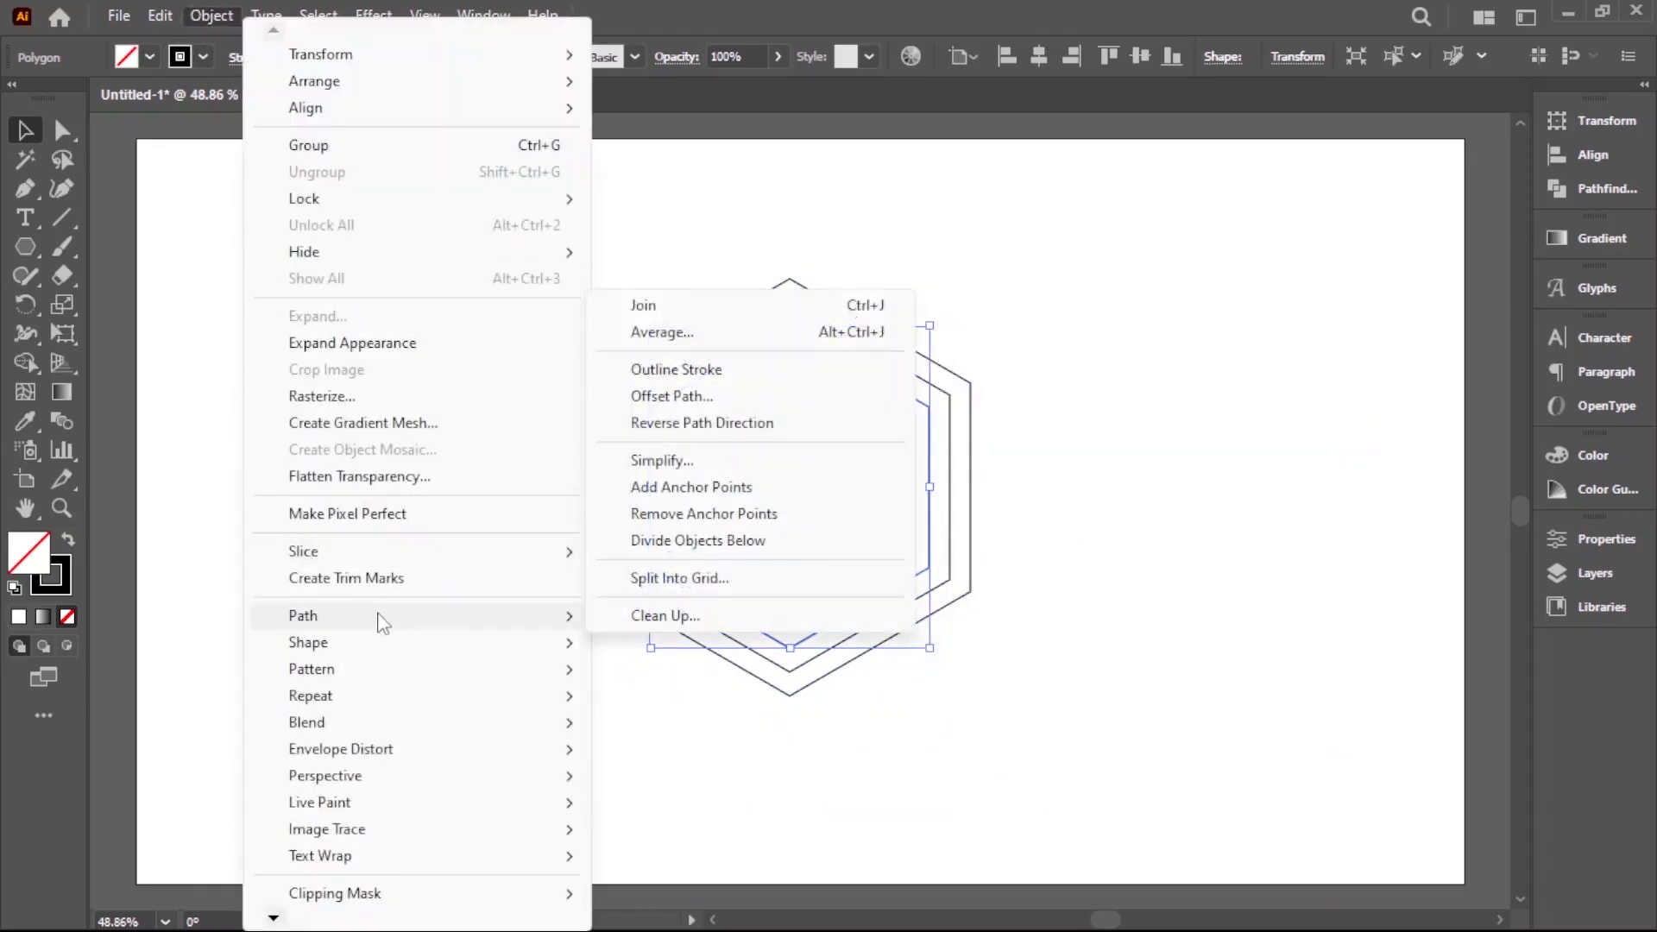
left_click(709, 399)
left_click(1141, 614)
Add the fourth and fifth inner hexagons, each with another -30 px path offset
left_click(210, 17)
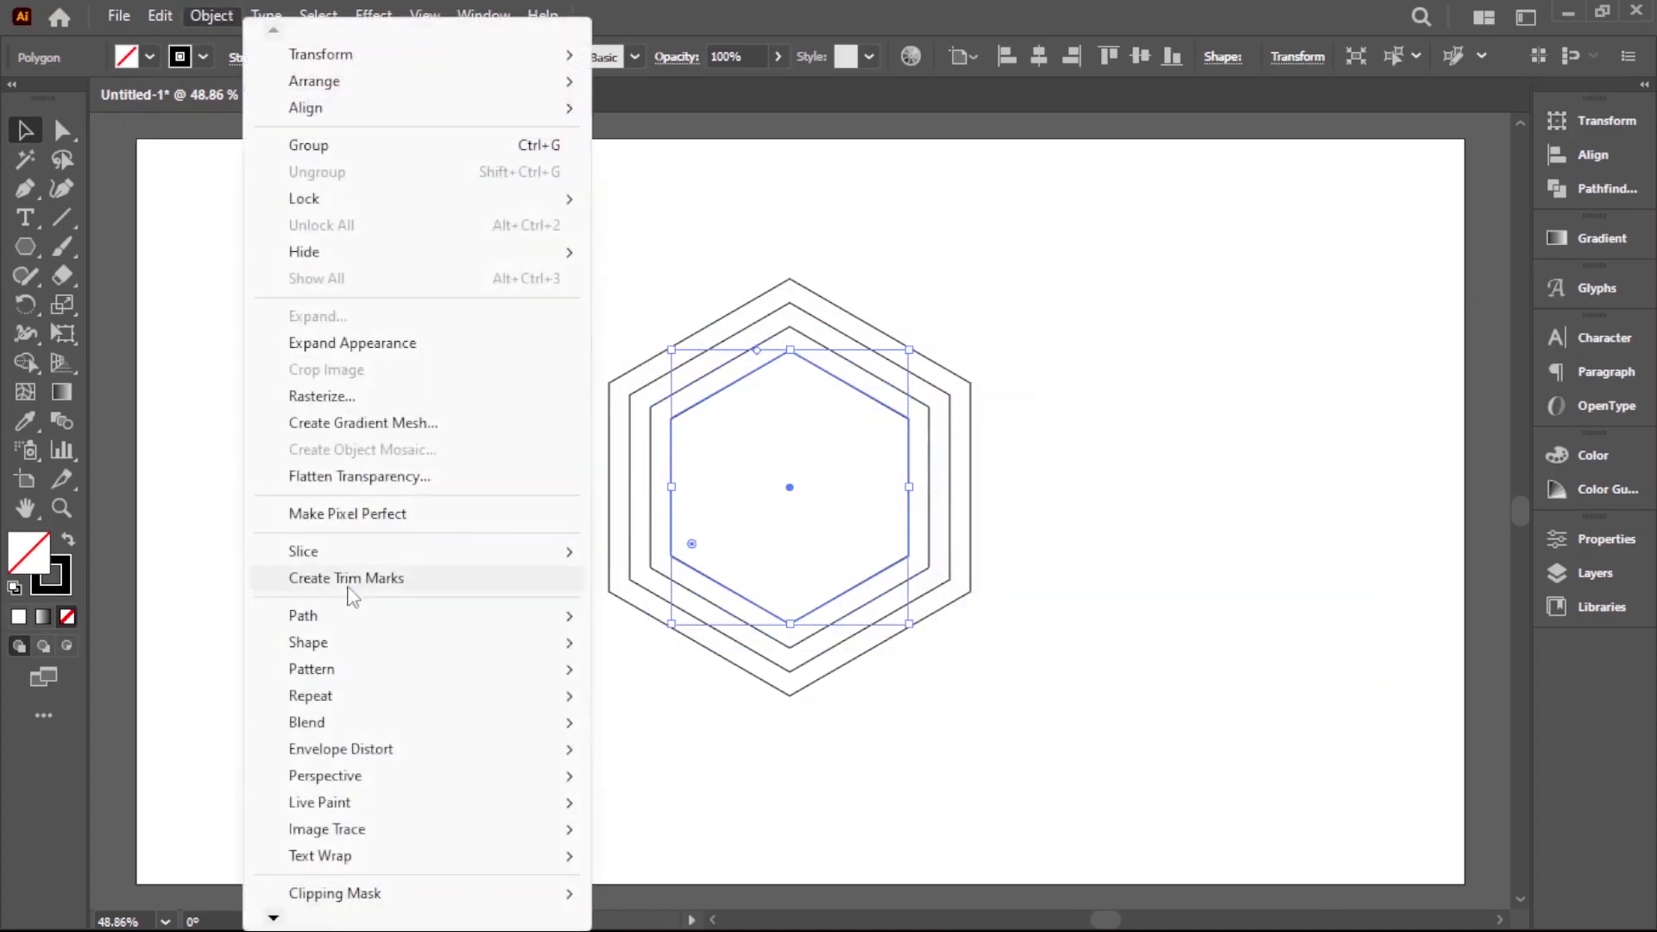
mouse_move(427, 619)
left_click(725, 405)
left_click(1143, 614)
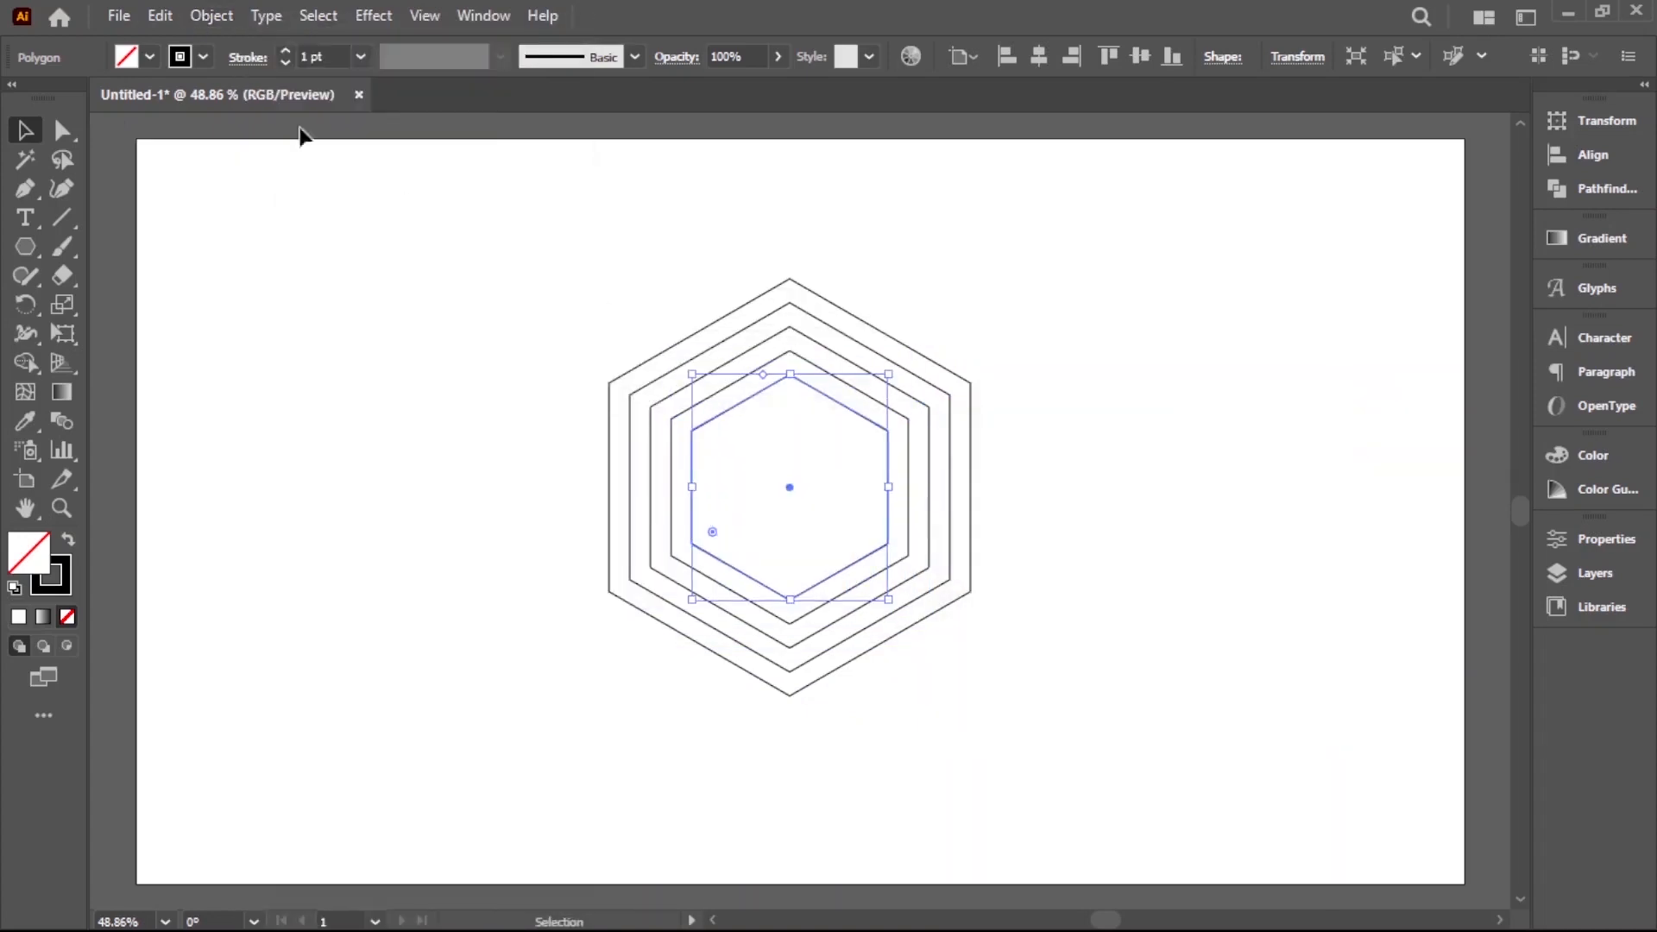
left_click(194, 14)
mouse_move(415, 613)
left_click(690, 403)
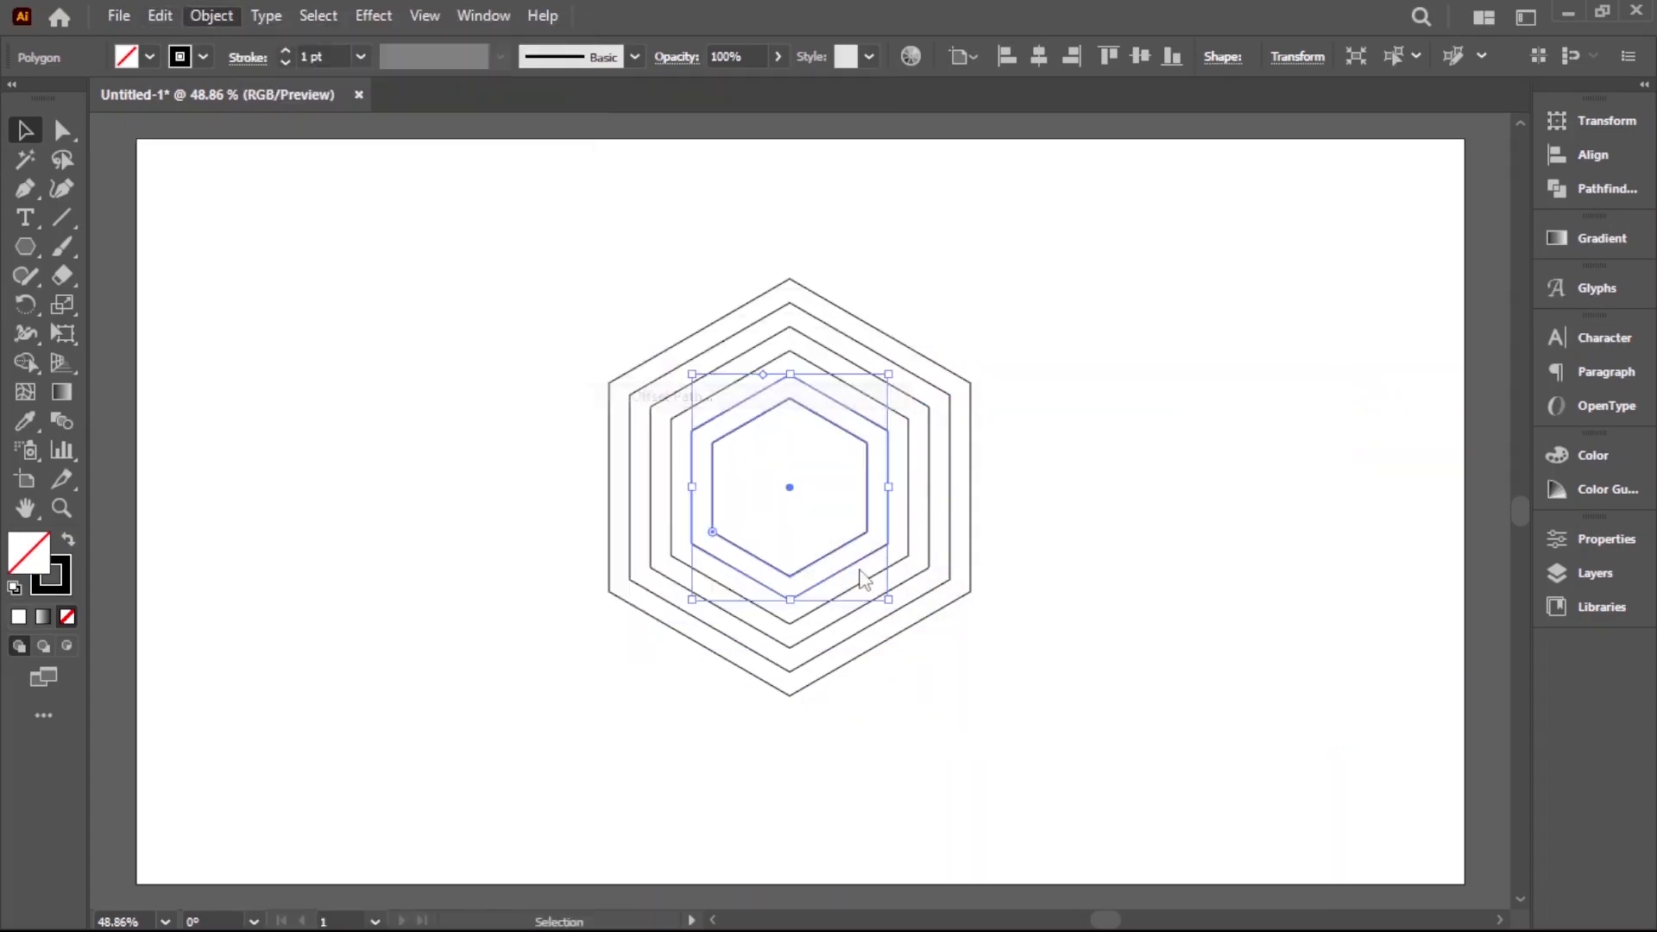
left_click(1142, 614)
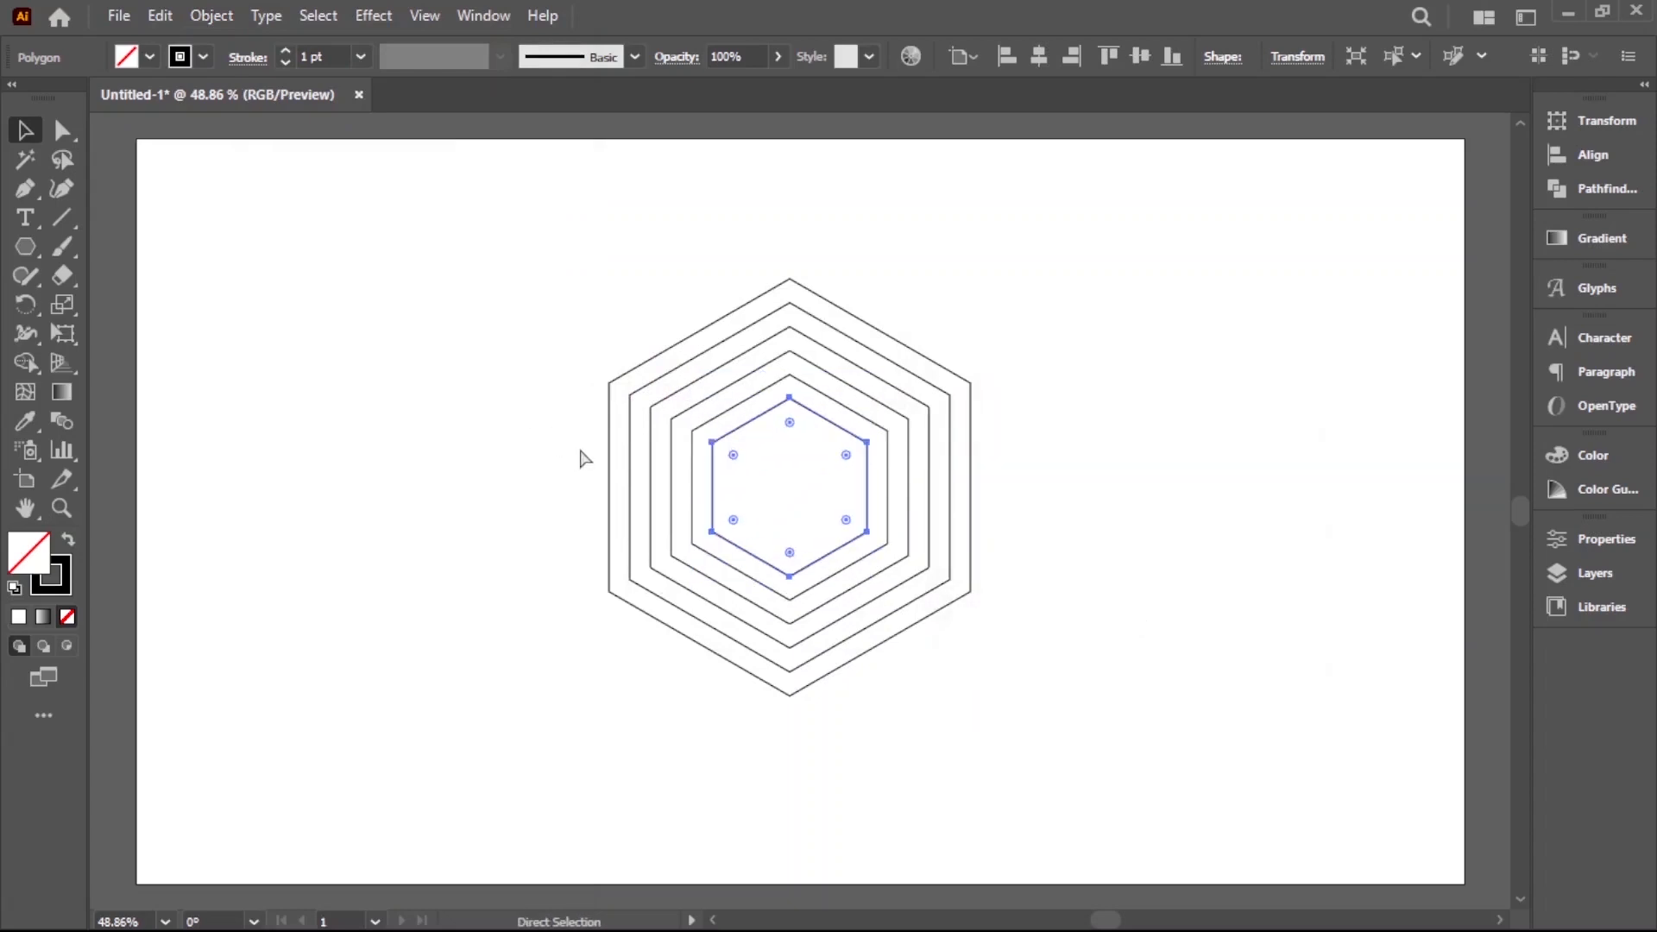
Add the sixth and seventh inner hexagons by offsetting the newest path -30 px each time
left_click(205, 14)
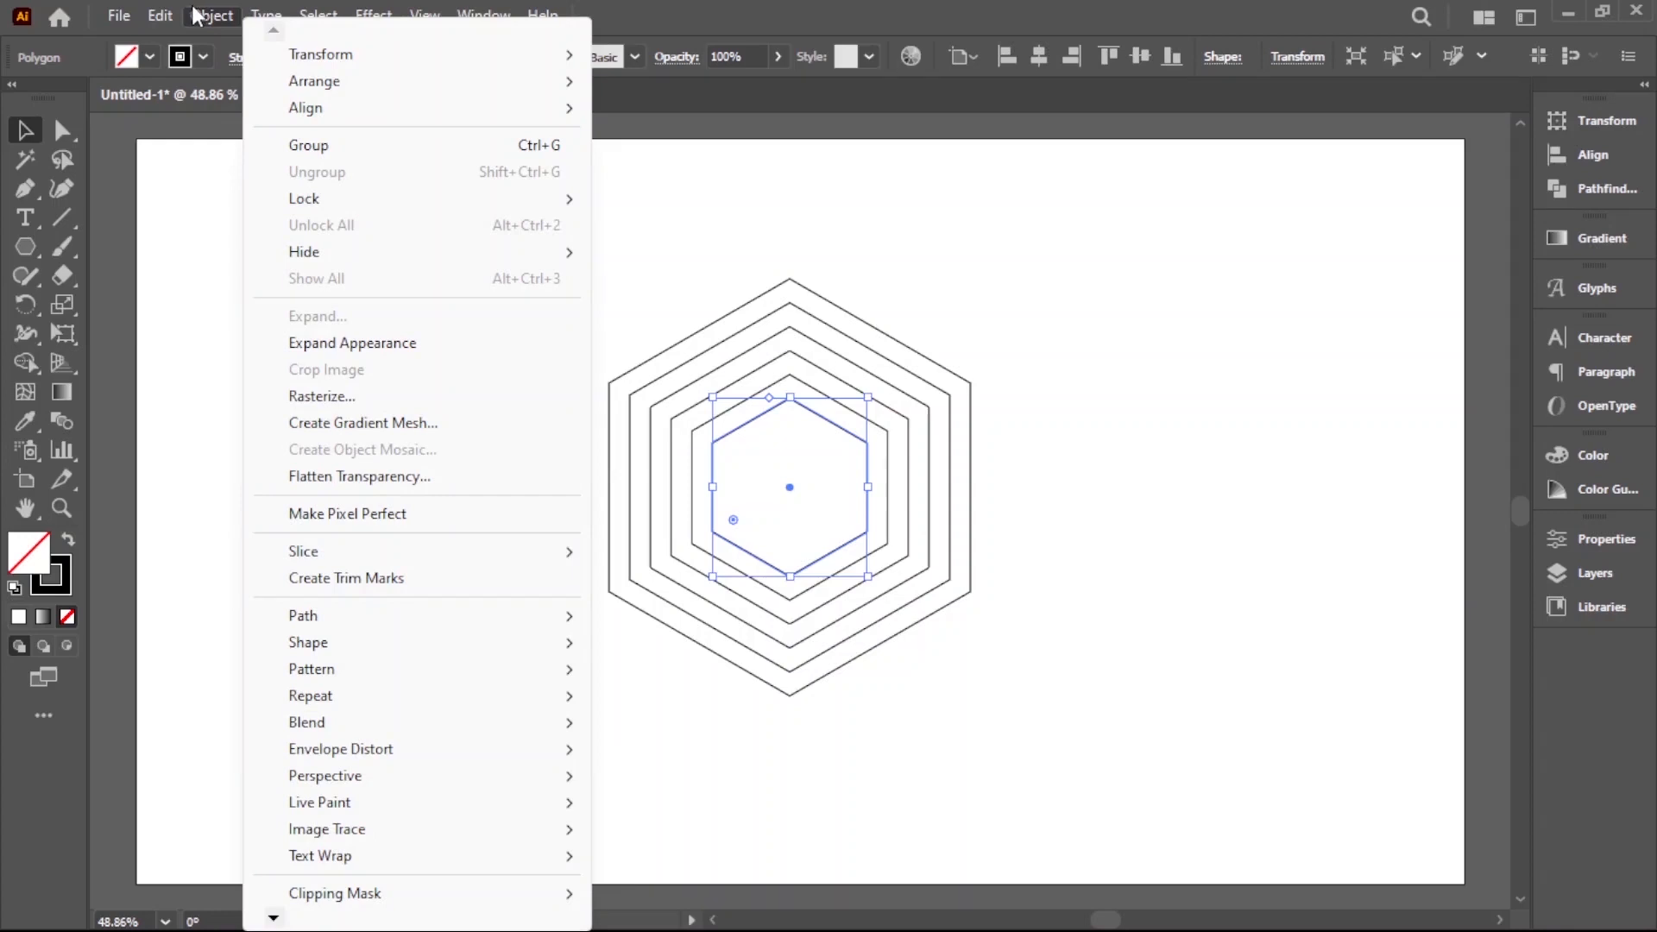
mouse_move(417, 617)
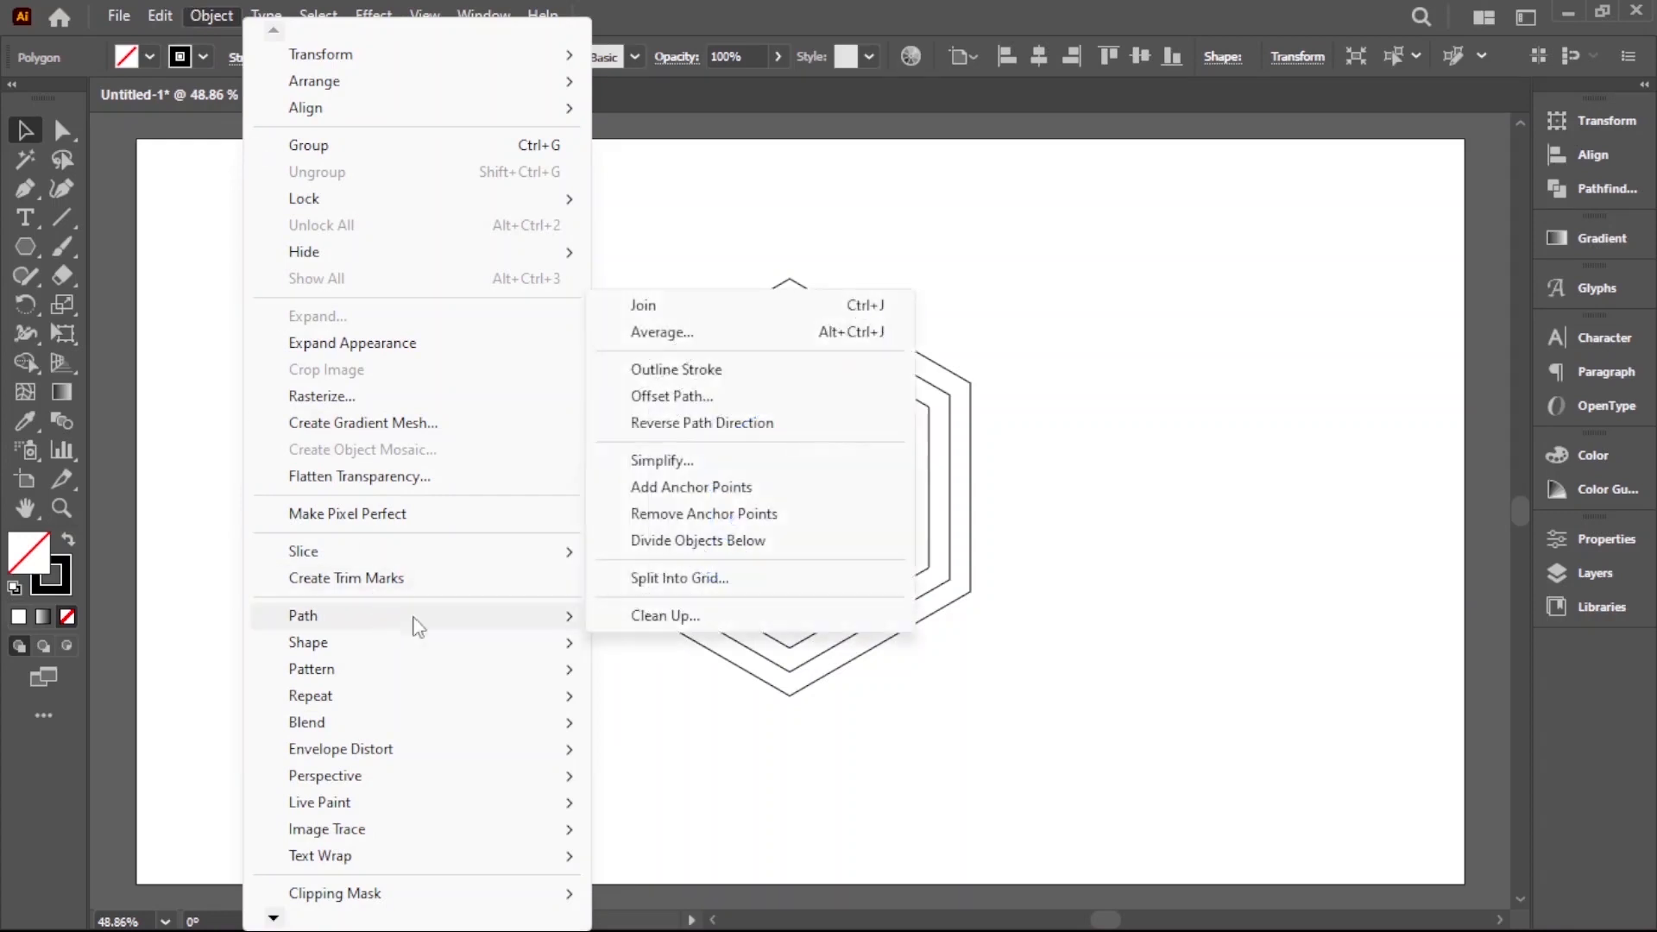
left_click(681, 399)
left_click(1143, 614)
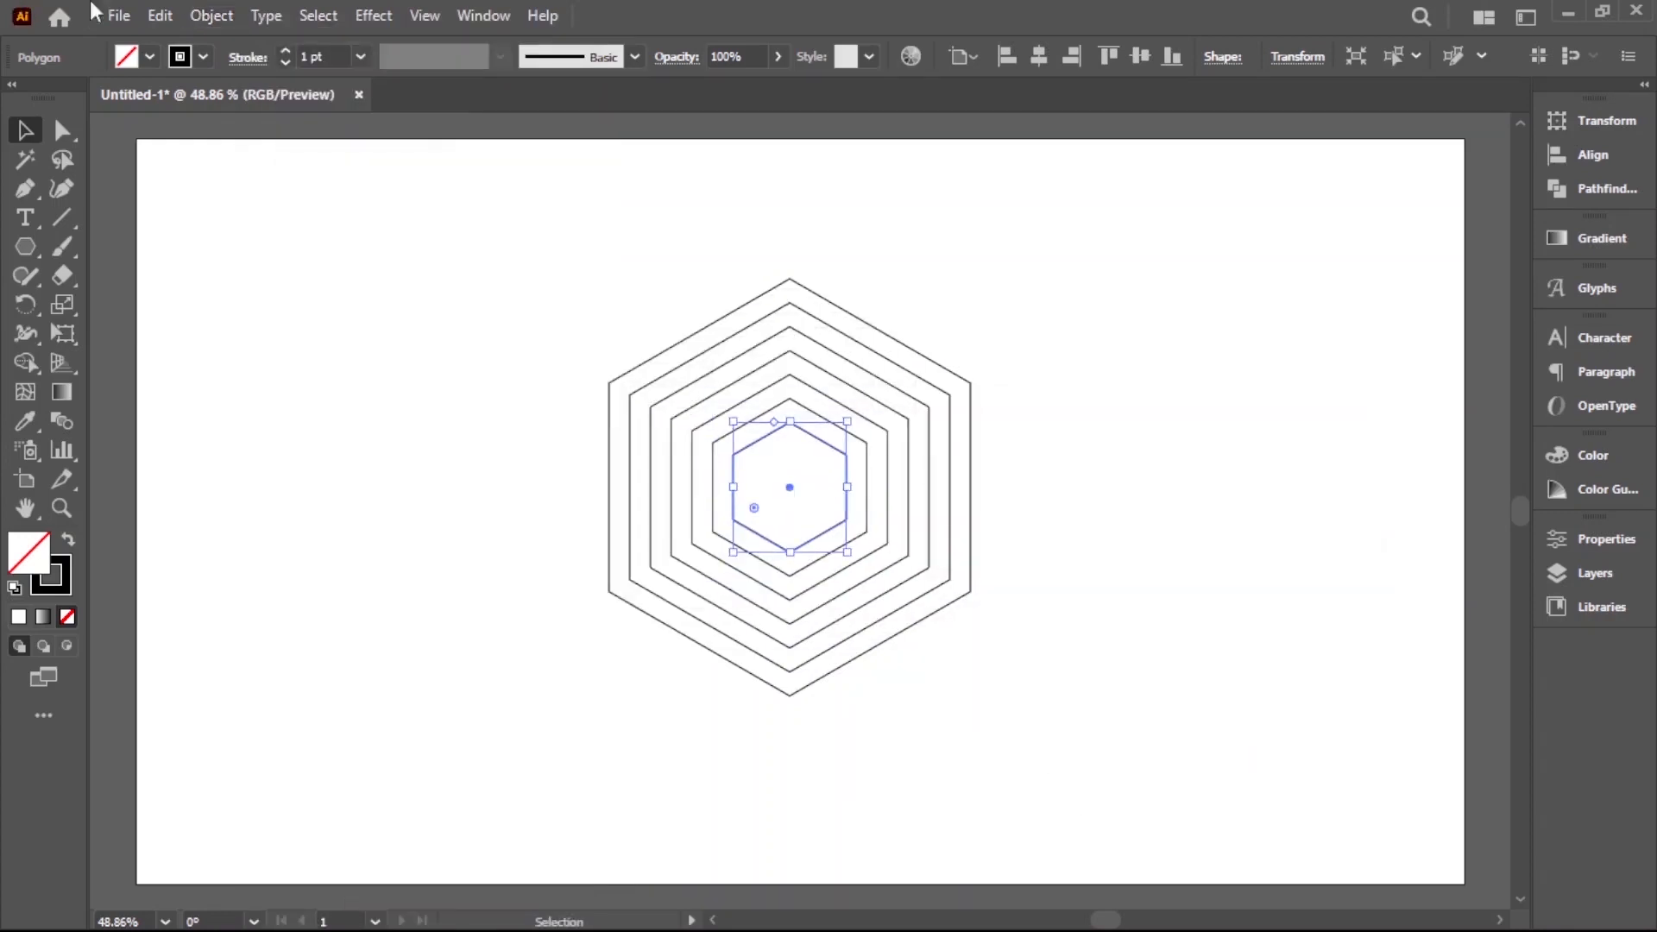
left_click(211, 14)
mouse_move(296, 614)
left_click(681, 397)
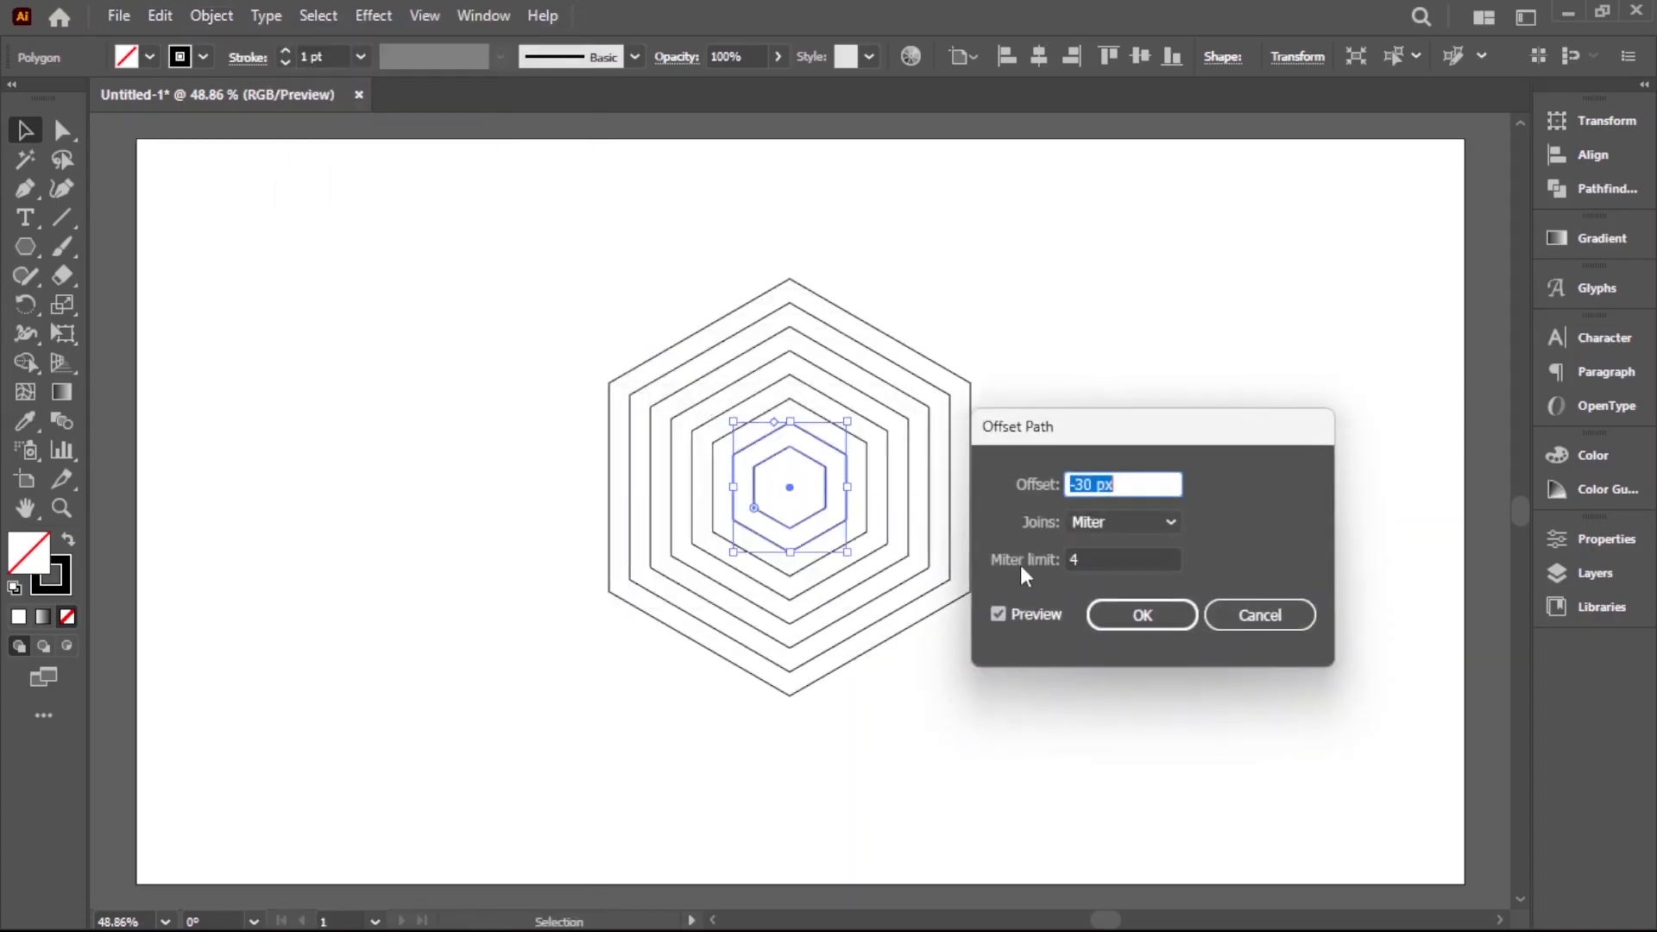
left_click(1142, 616)
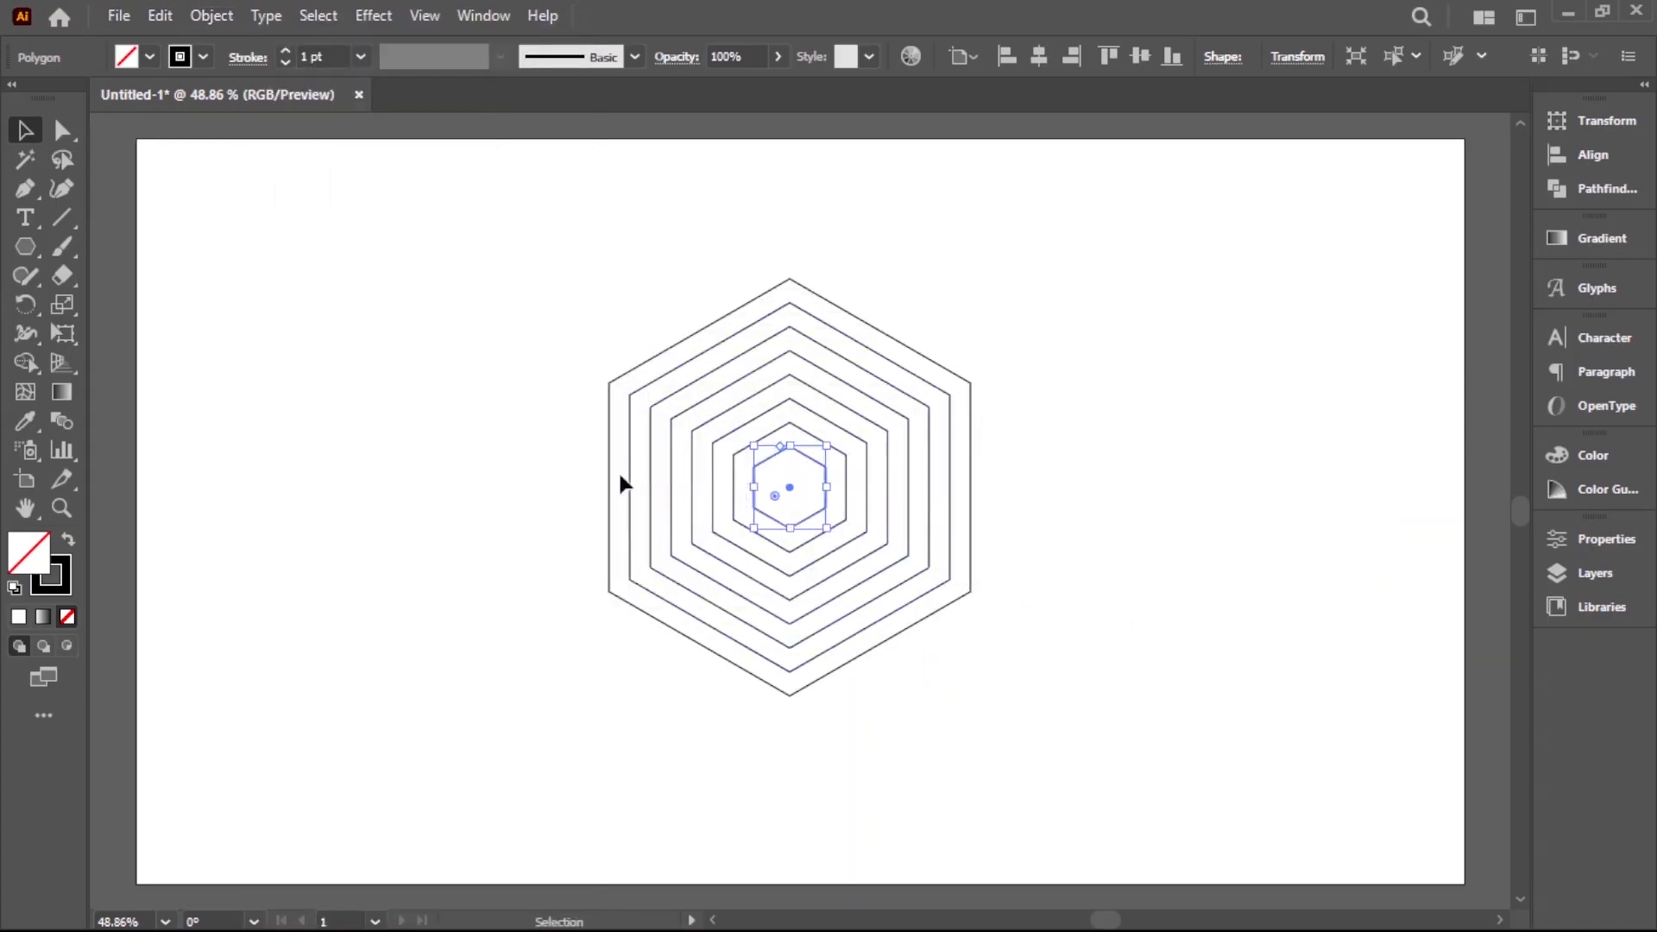
Offset the seventh inner hexagon by -30 px to make the innermost one, and clear the selection
left_click(212, 15)
mouse_move(385, 618)
left_click(777, 395)
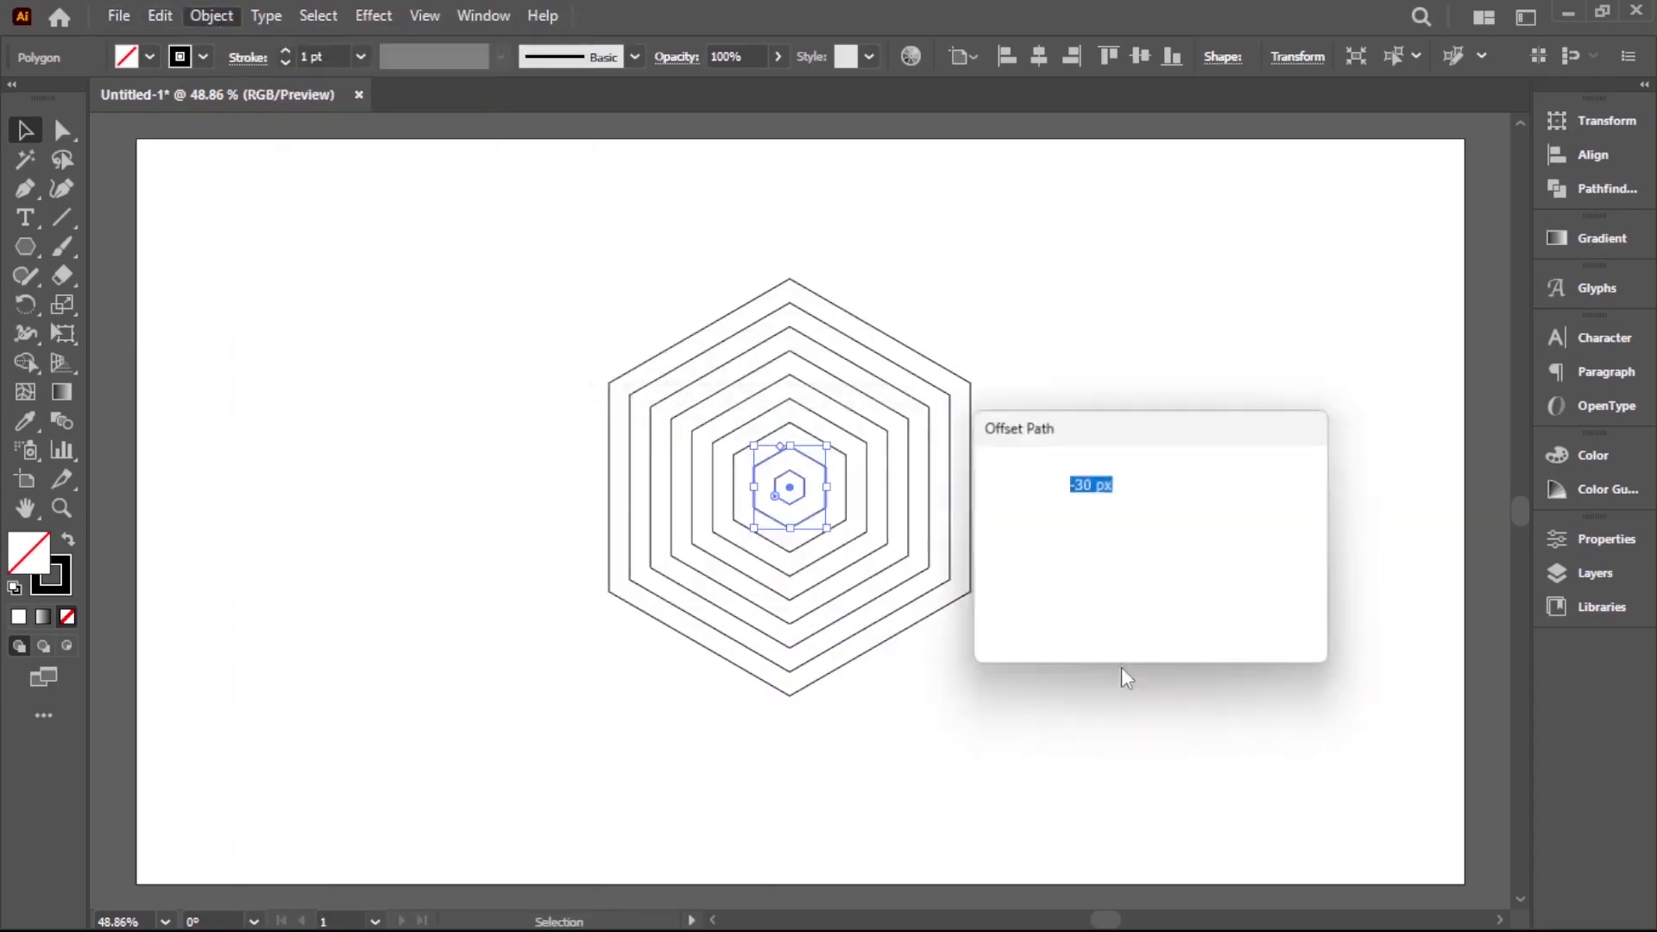
left_click(1142, 615)
left_click(964, 711)
key("ctrl+a")
left_click(1224, 763)
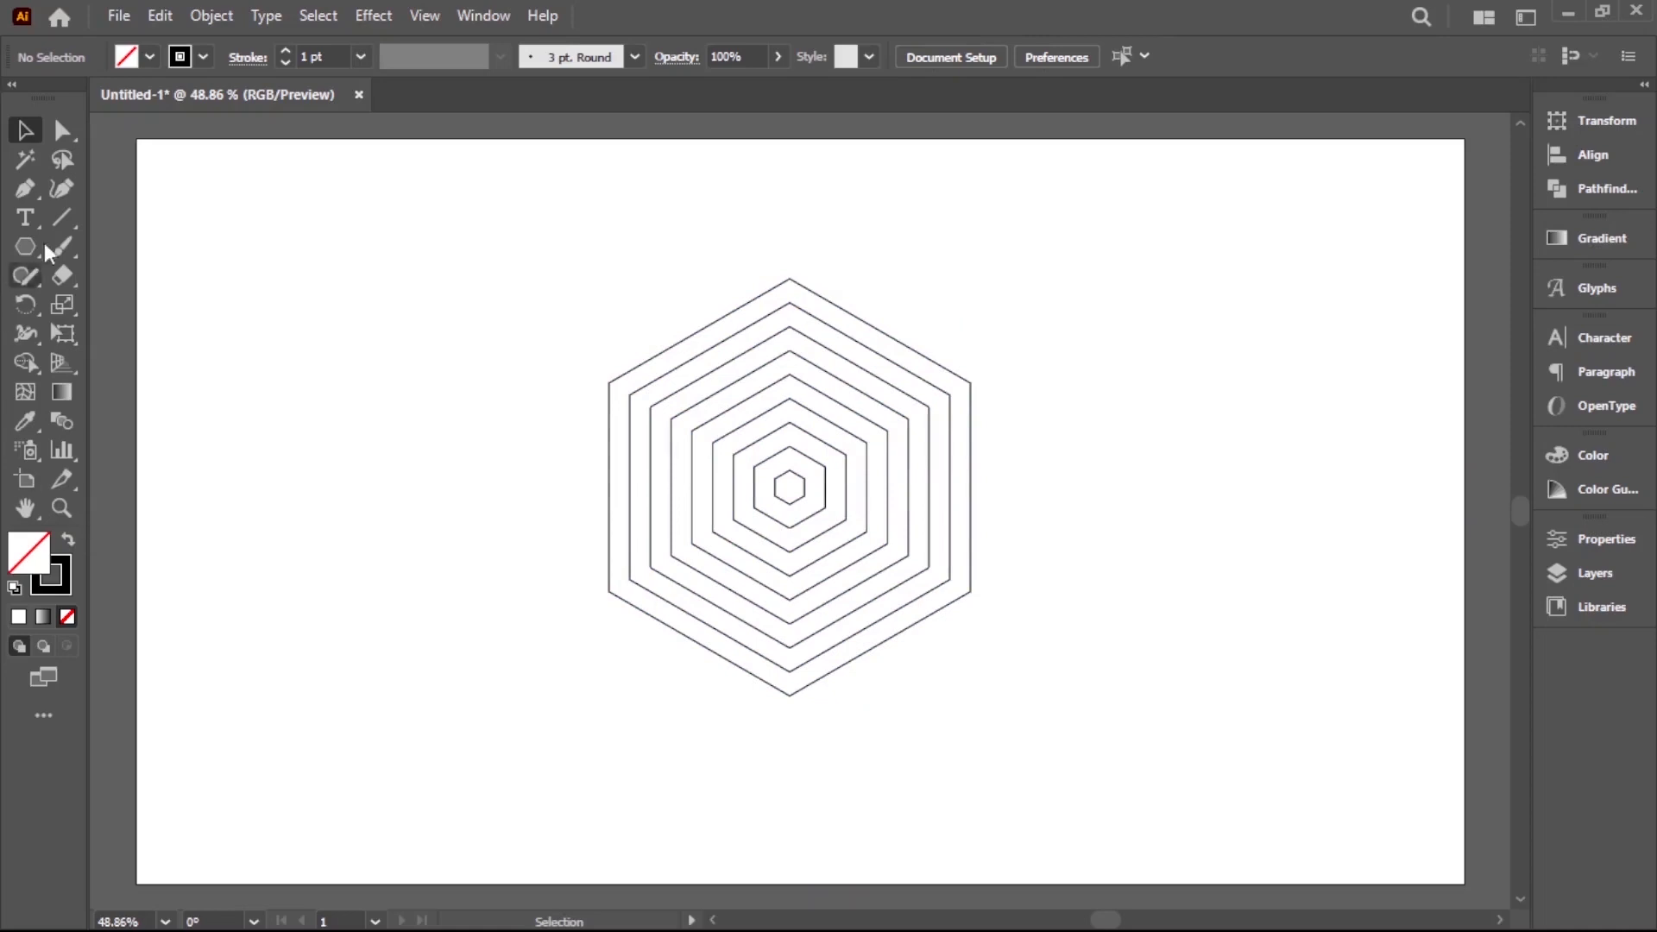
Draw a long vertical line centred on the upper-left corner of the second-largest hexagon, along its left edge
left_click(61, 226)
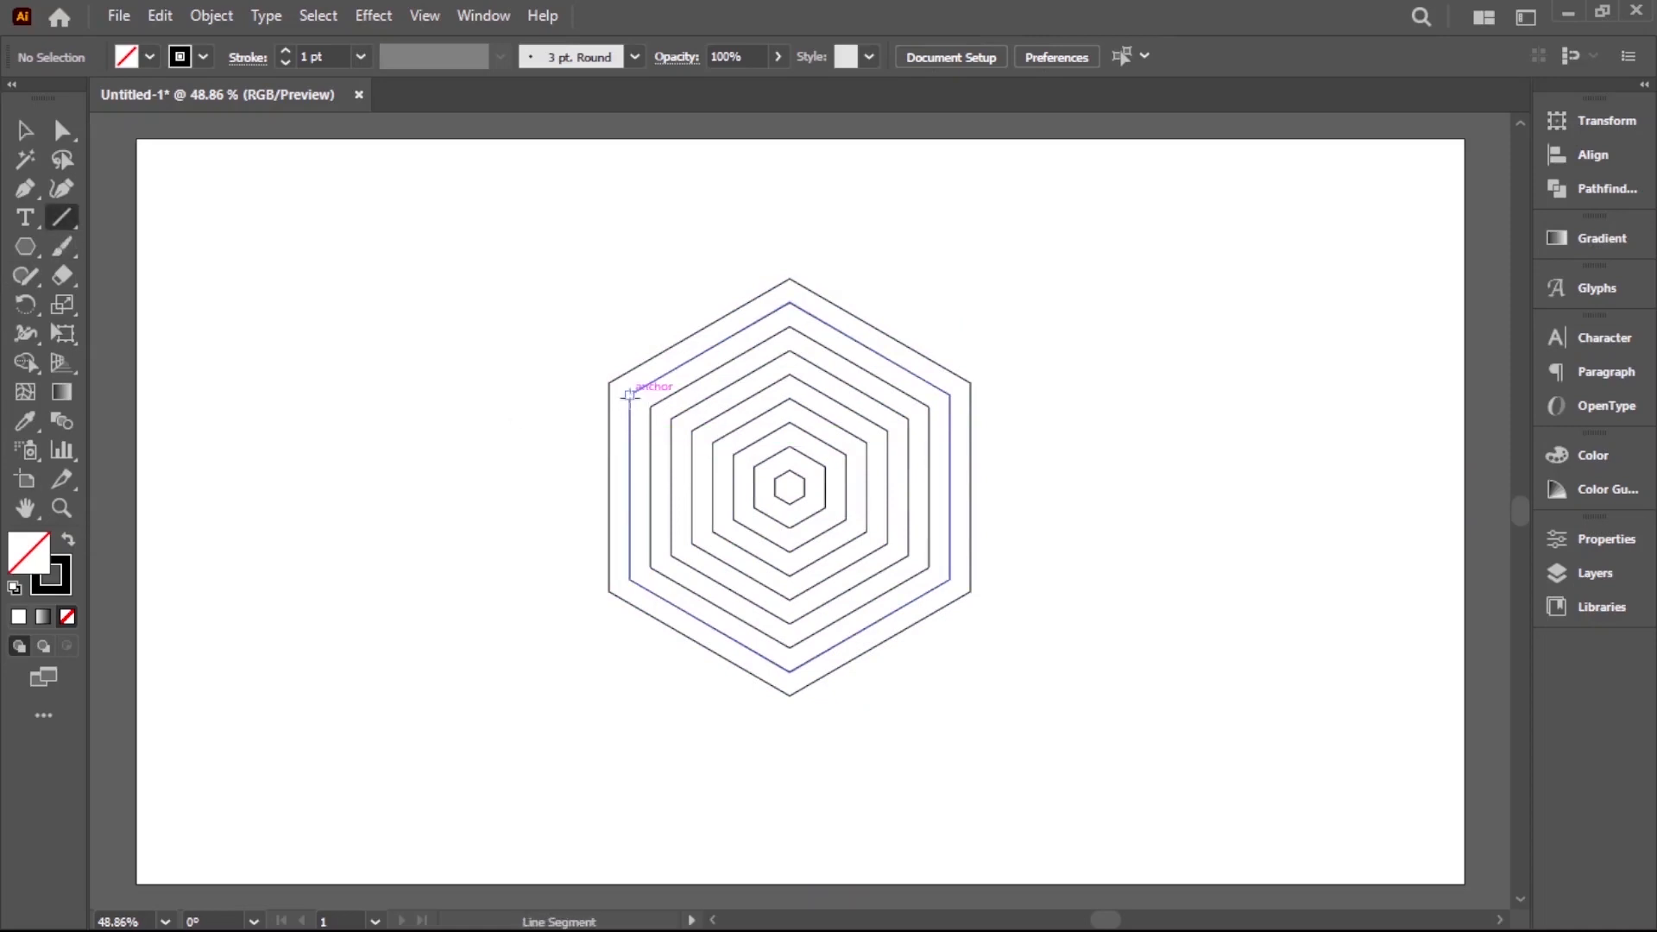
left_click_drag(629, 395, 629, 763)
left_click(24, 130)
left_click(371, 197)
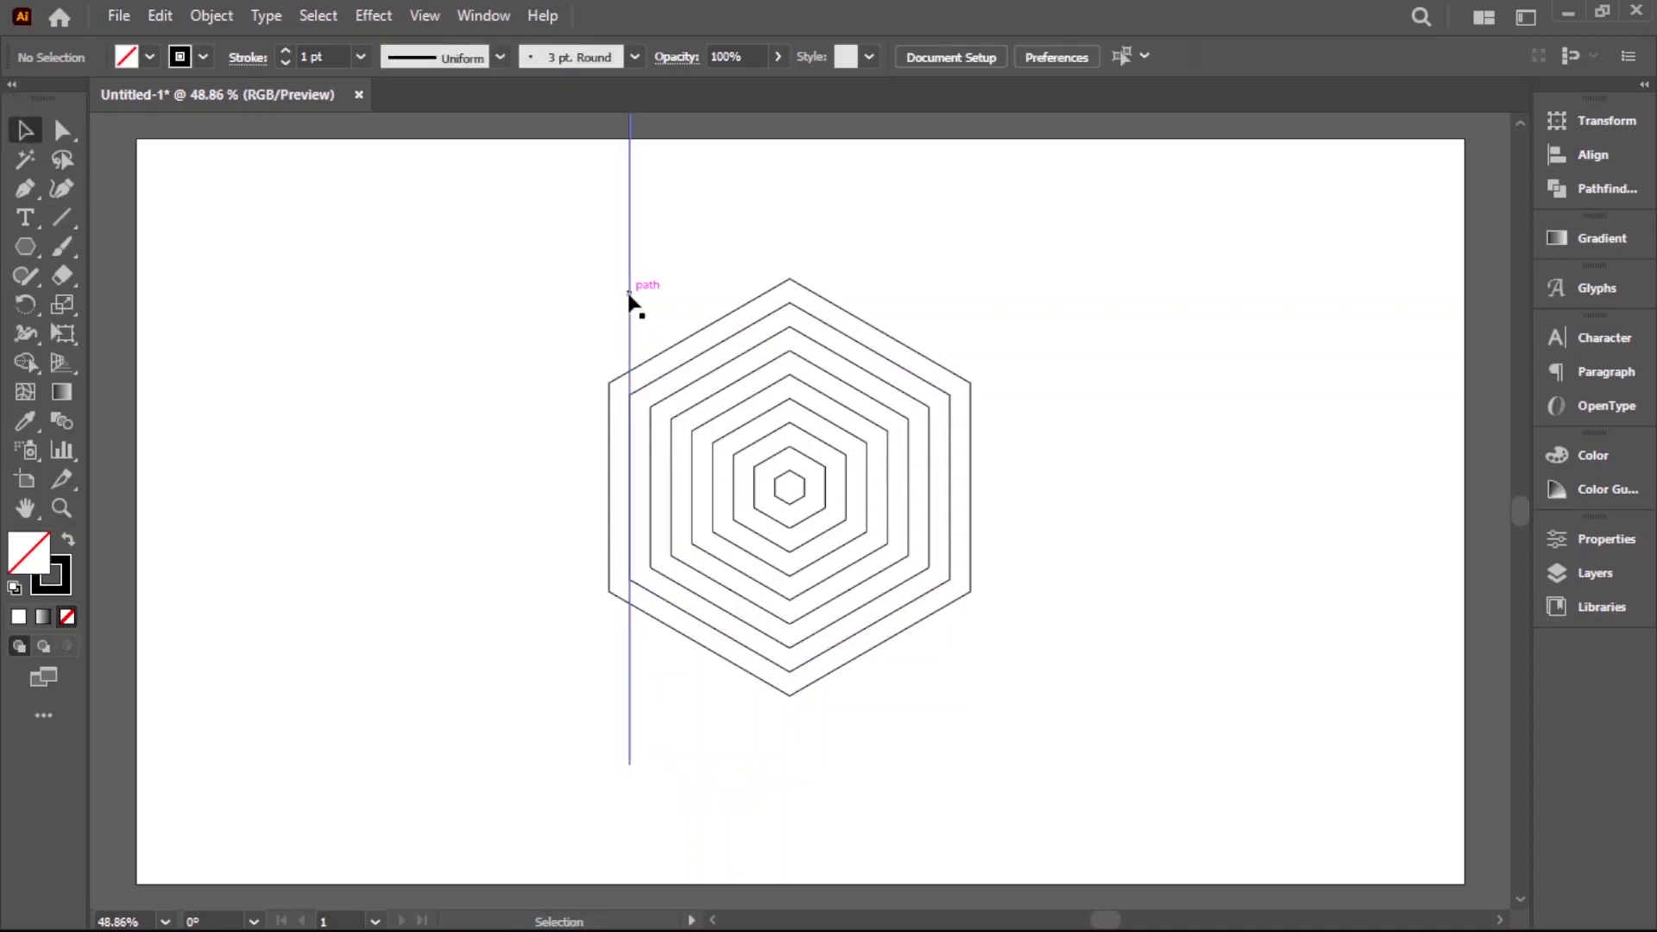
Copy the vertical line onto the next hexagon's left edge and repeat the copy up to the innermost hexagon's left edge
left_click_drag(632, 301, 650, 302)
key("ctrl+d")
key("ctrl+d")
key("ctrl+d")
key("ctrl+d")
key("ctrl+d")
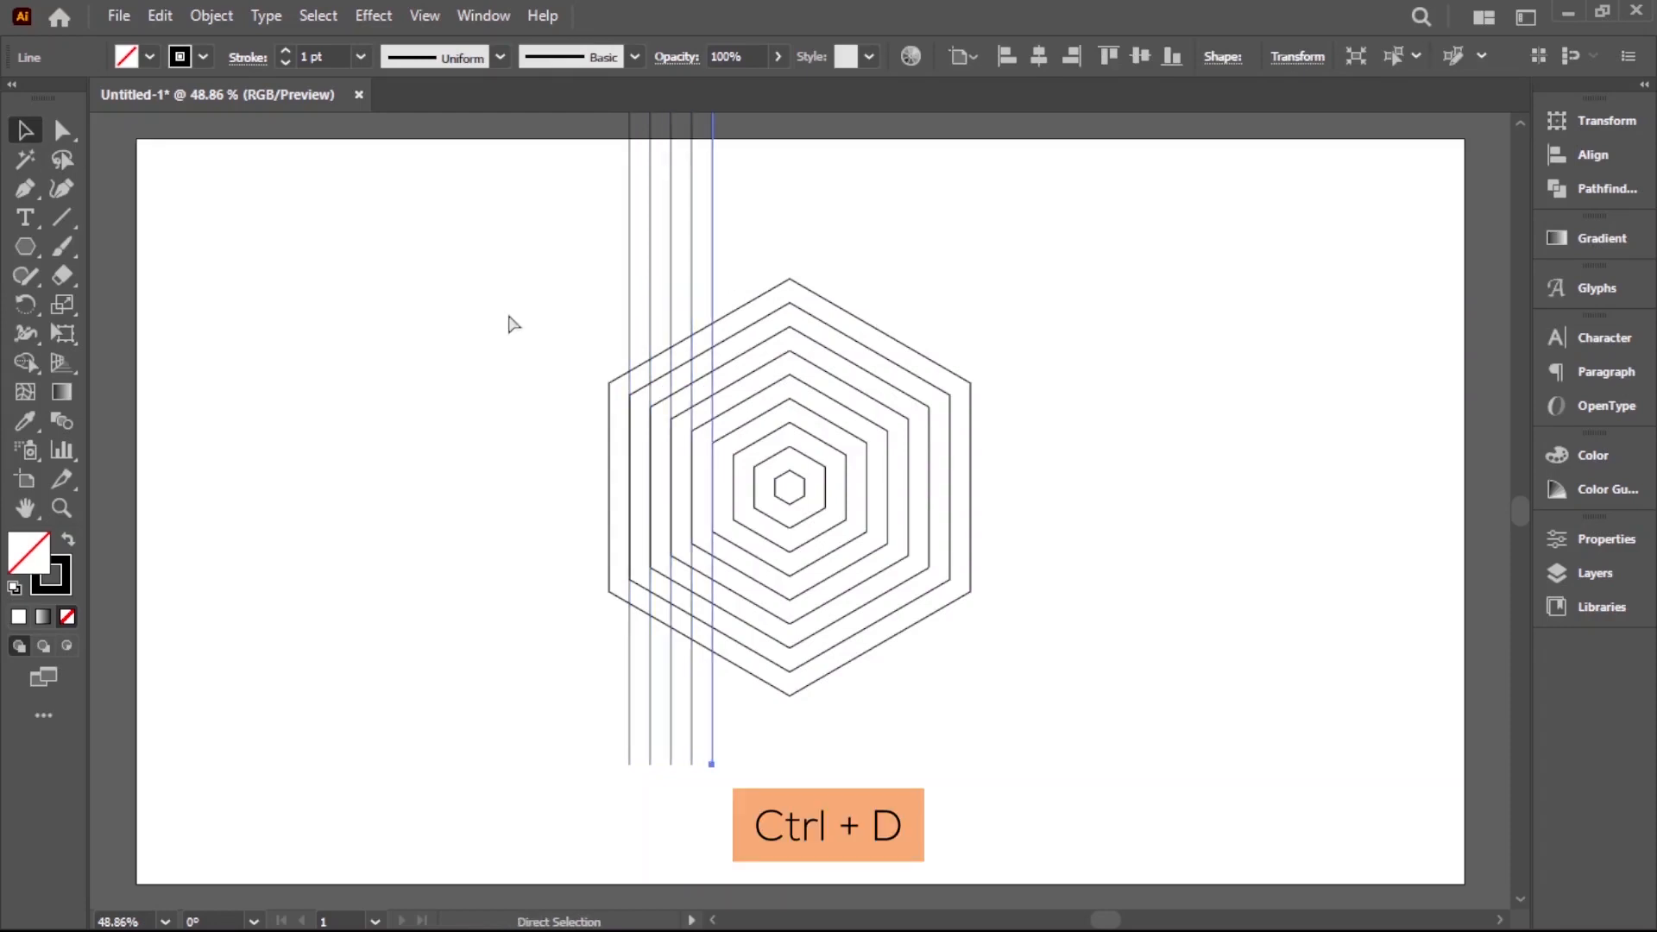
key("ctrl+d")
key("ctrl+d")
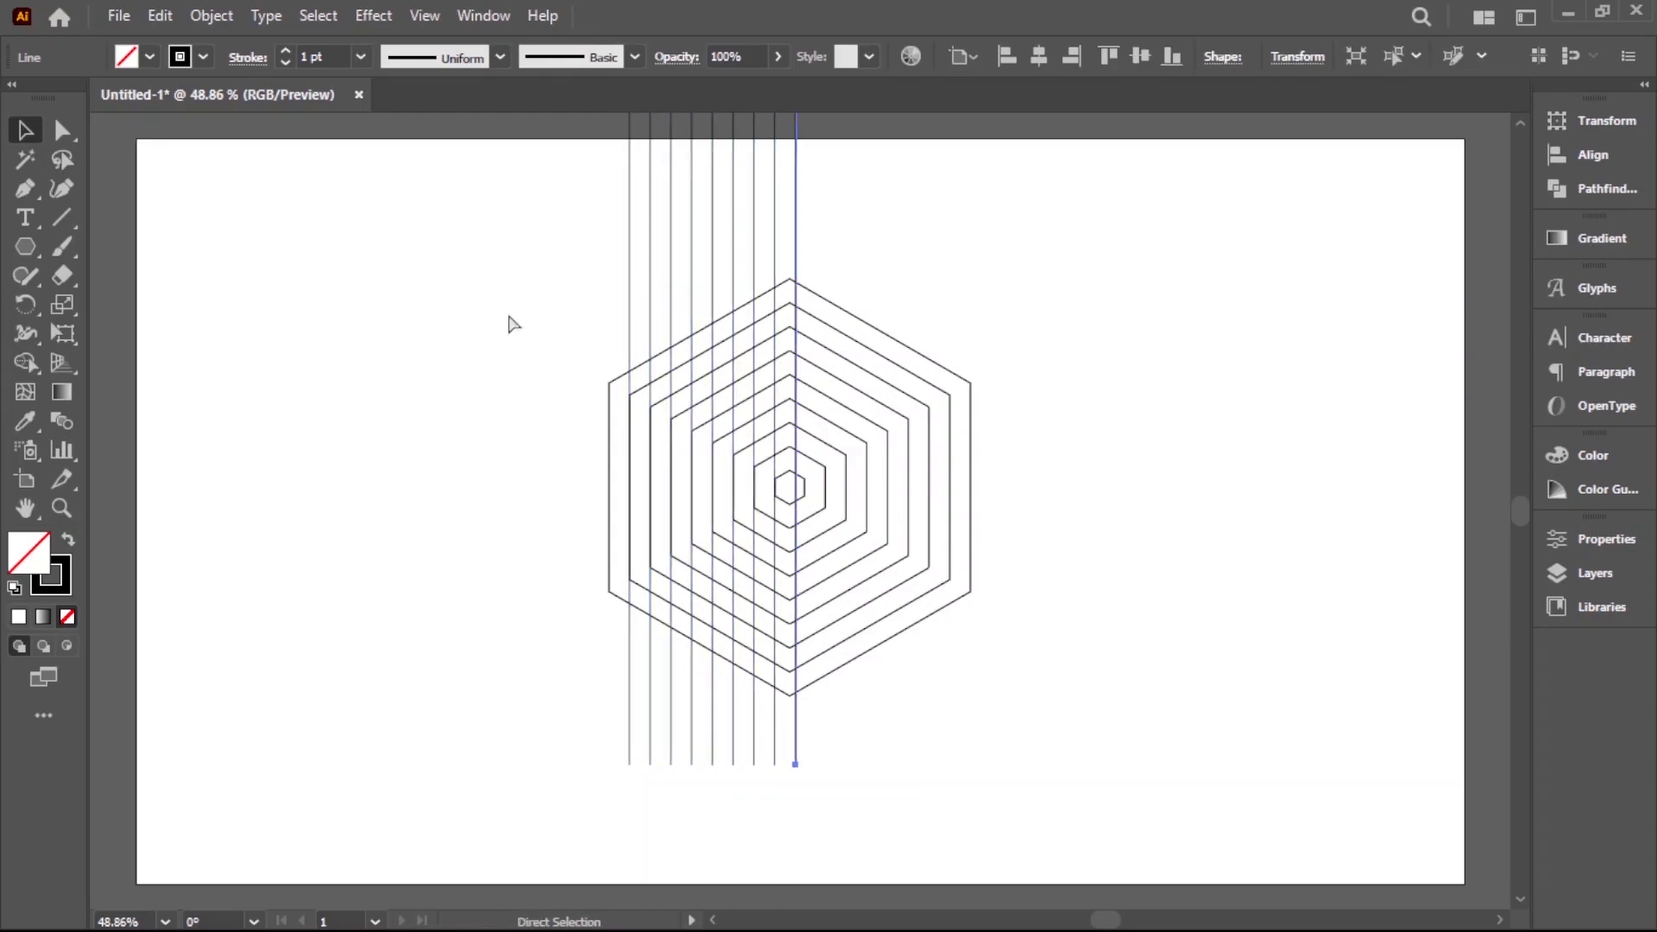
key("ctrl+z")
left_click(494, 287)
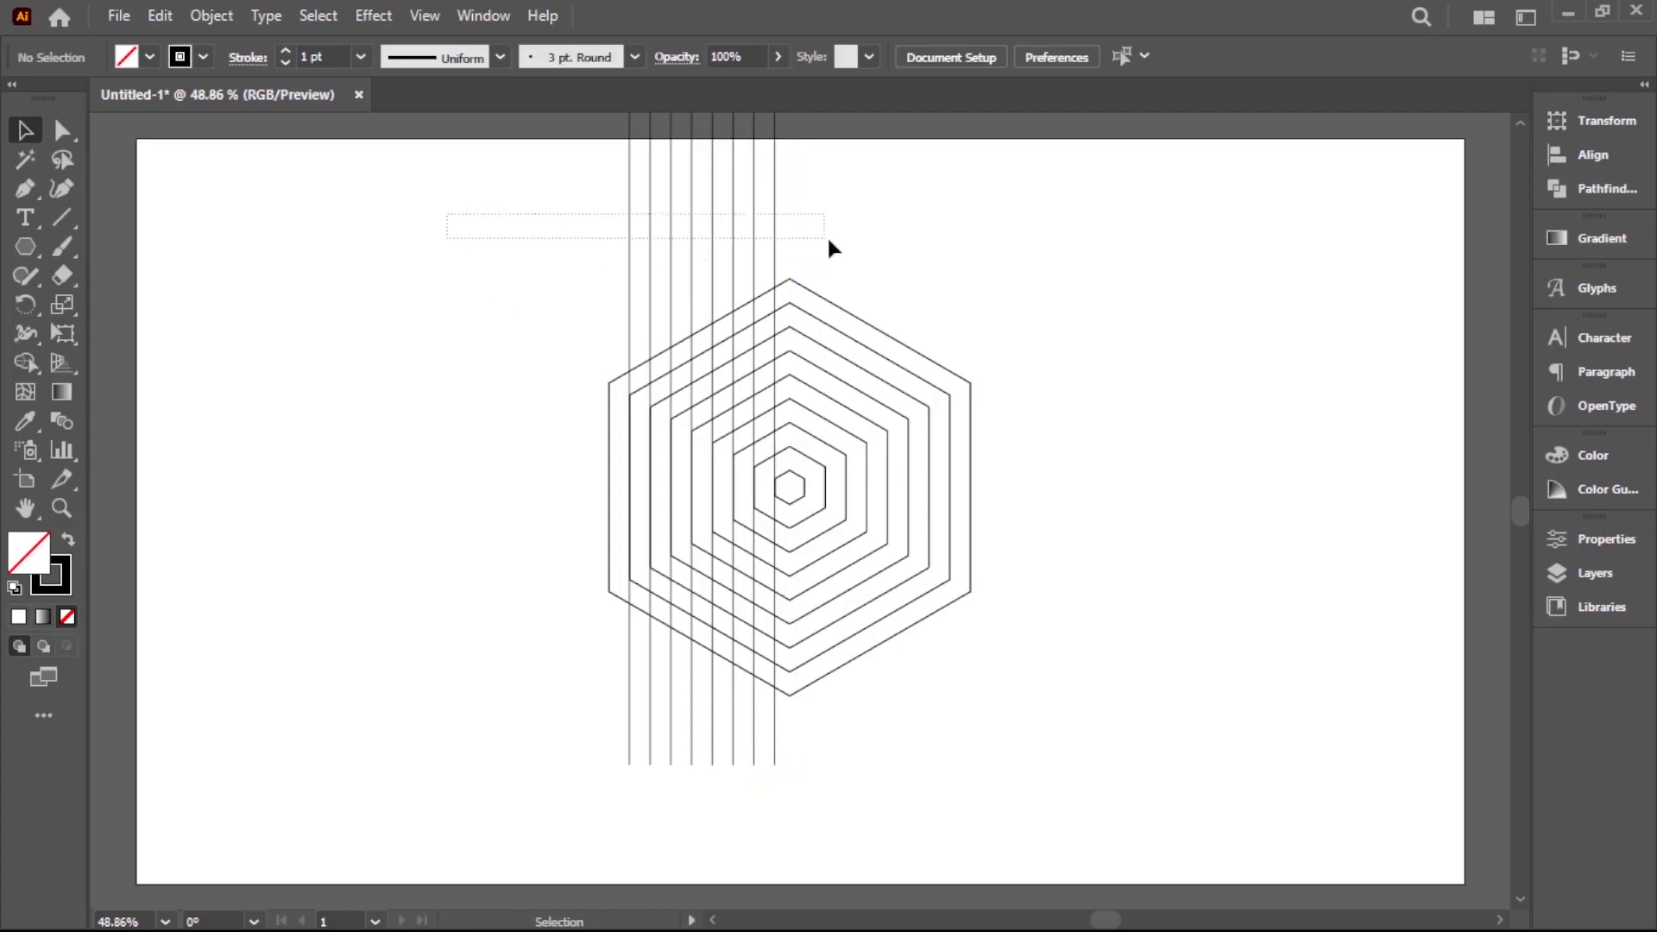
Select all eight vertical lines without the hexagons and group them
left_click_drag(853, 239, 852, 245)
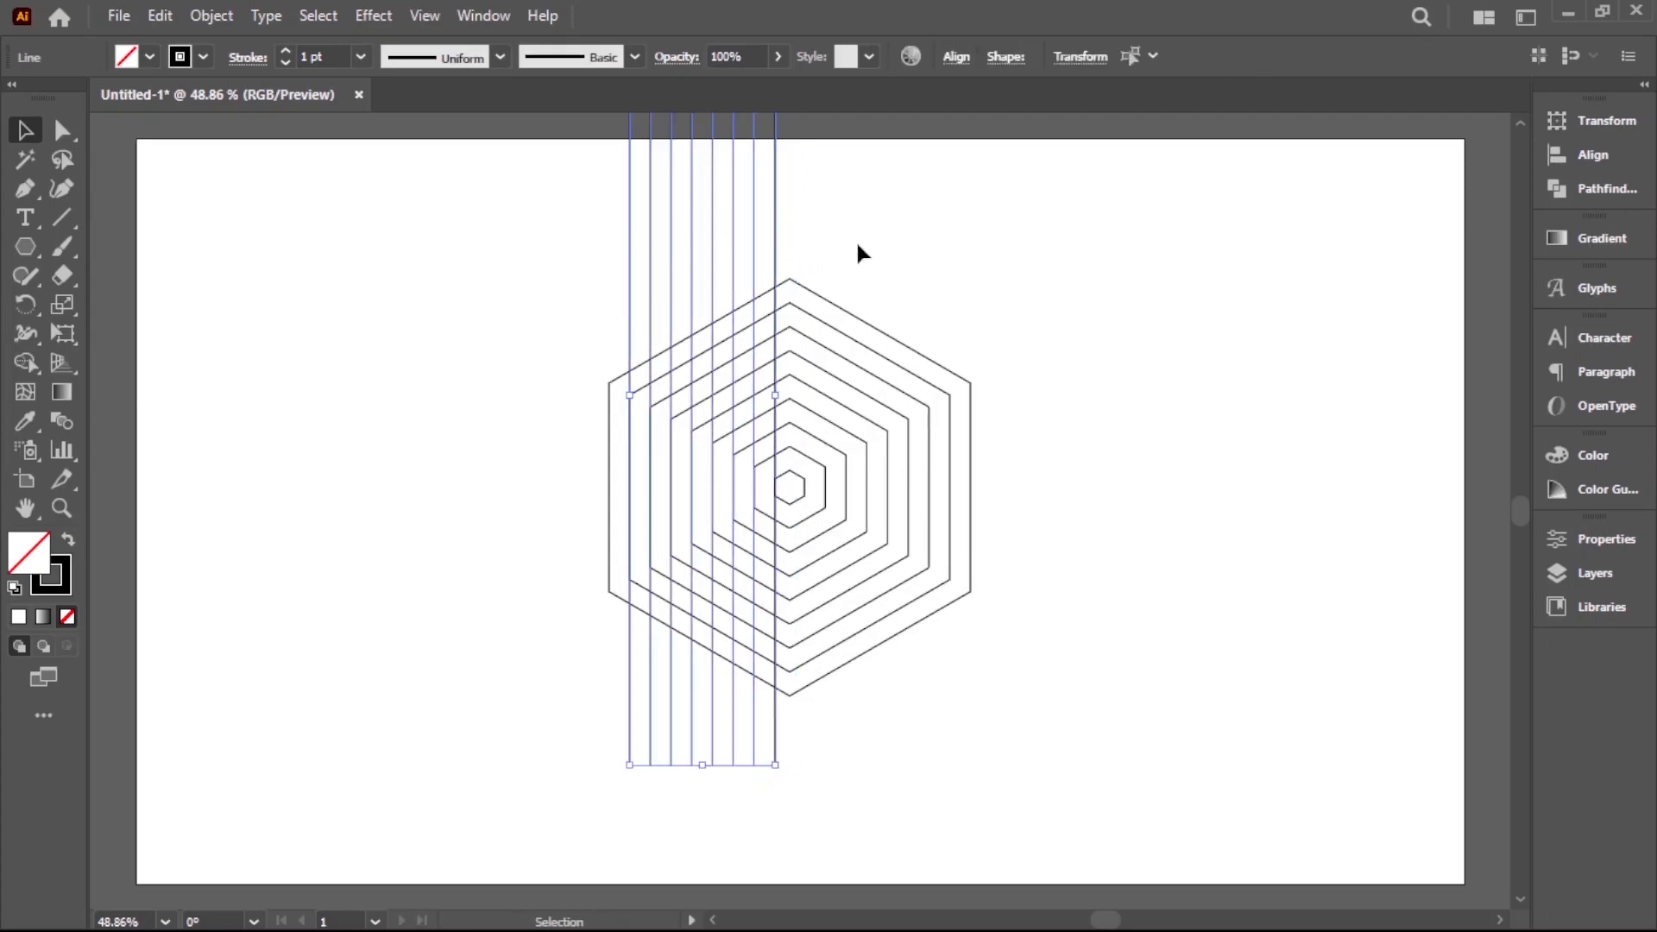
left_click(863, 324)
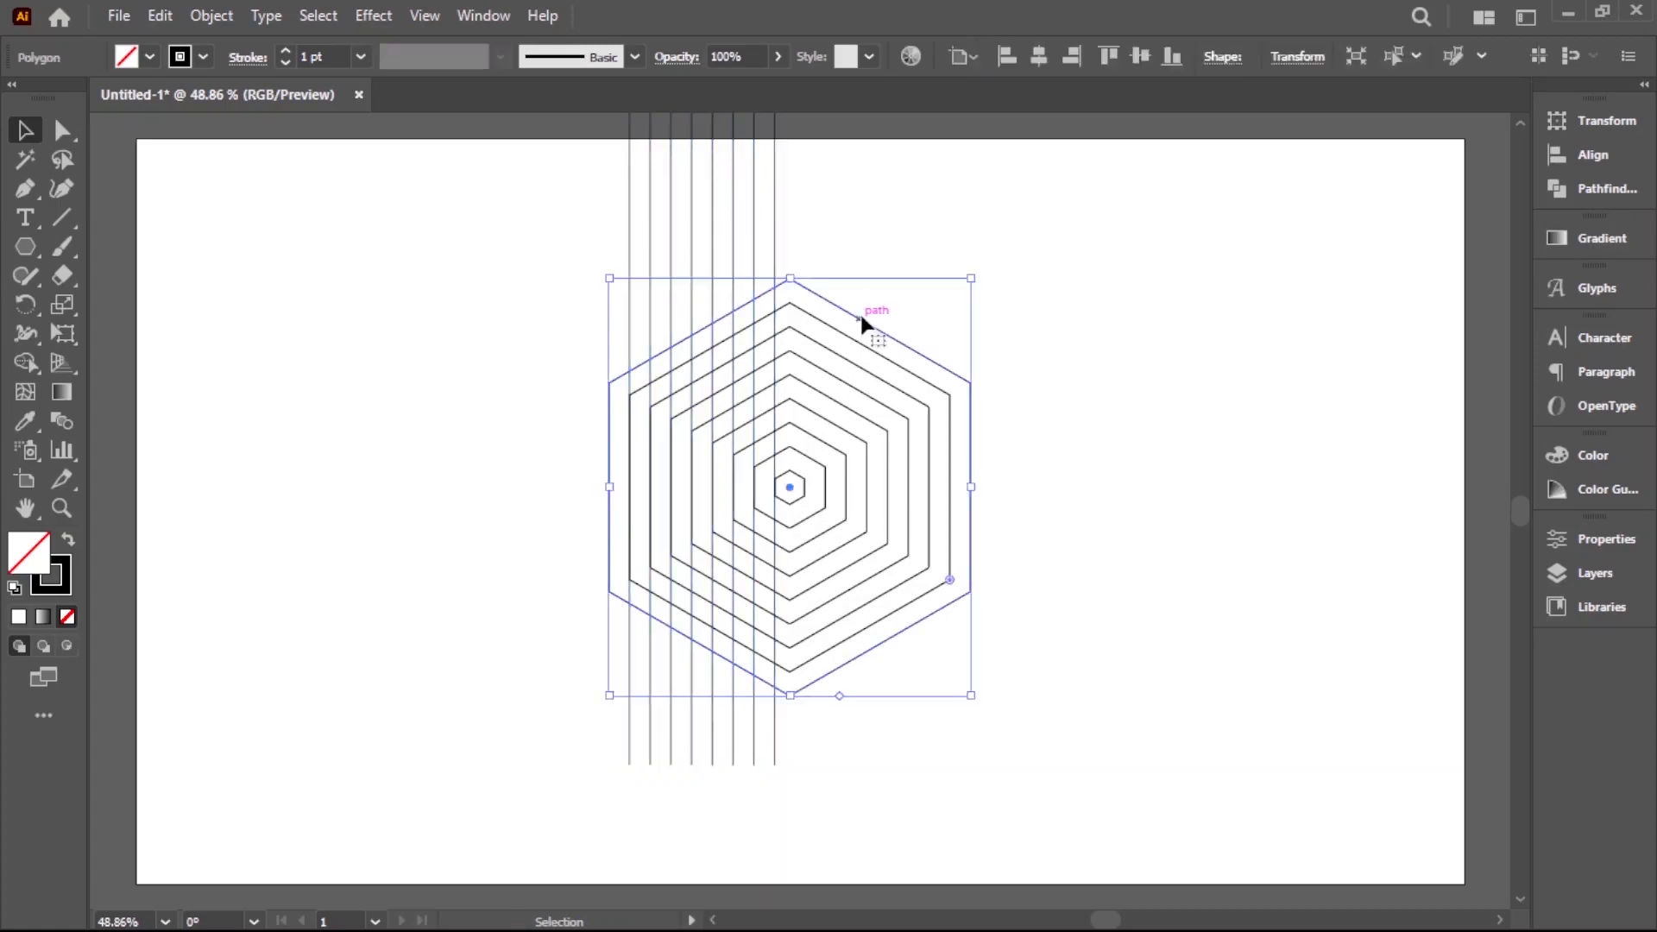
left_click(858, 211)
left_click_drag(610, 257, 871, 216)
right_click(833, 222)
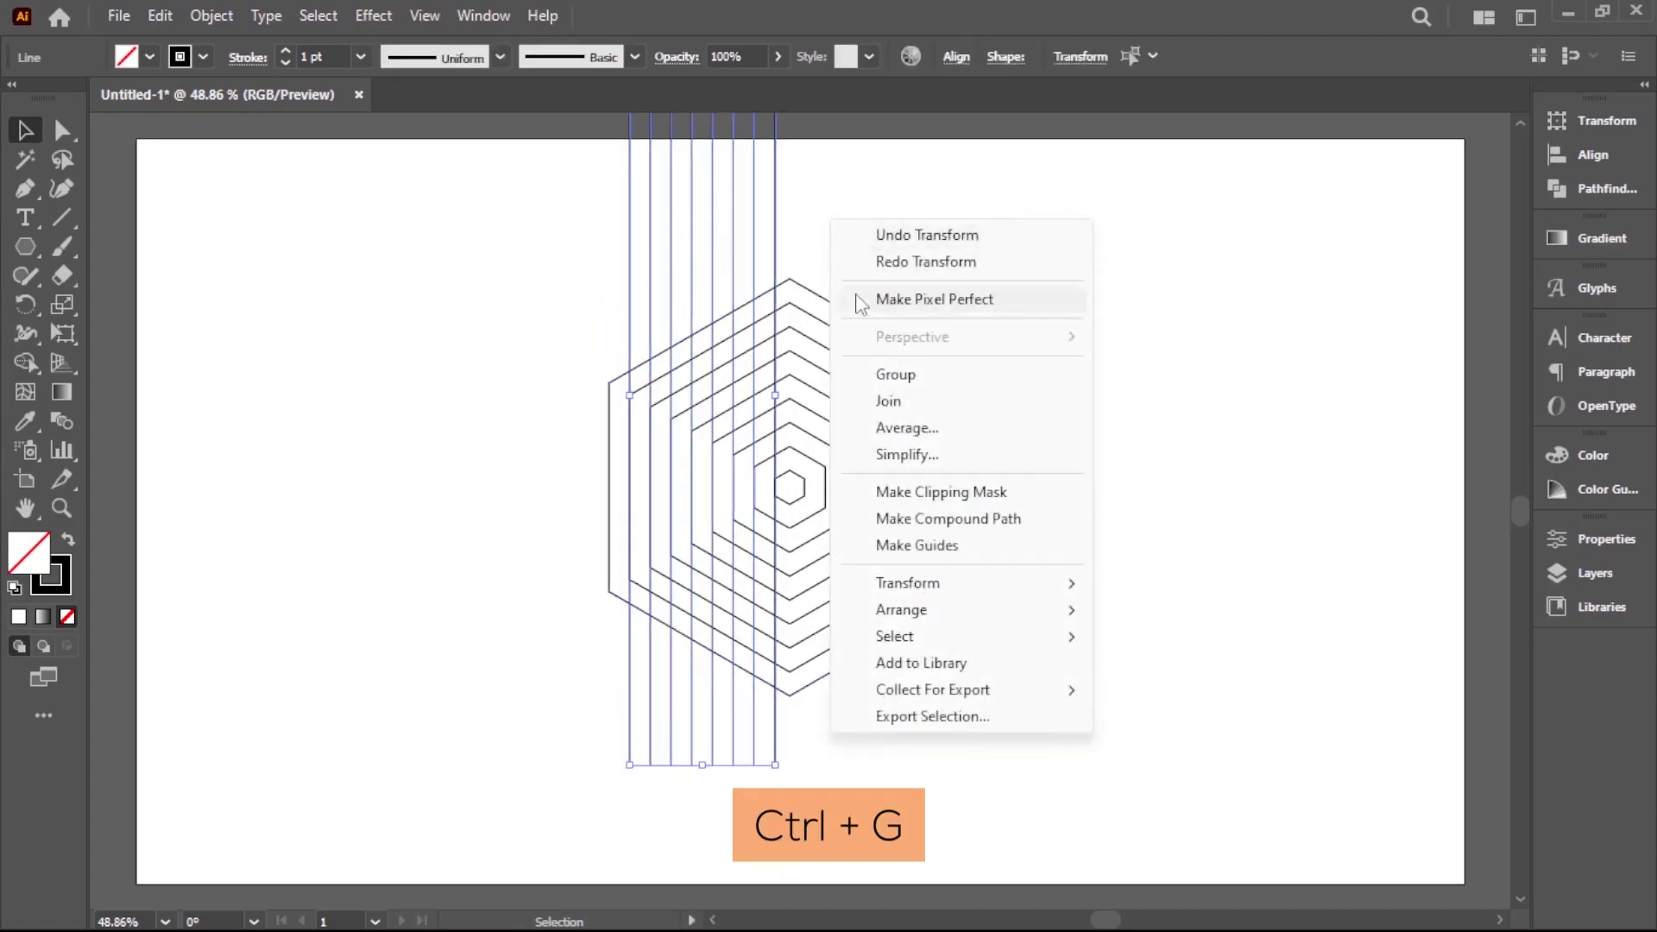
left_click(895, 374)
left_click(885, 231)
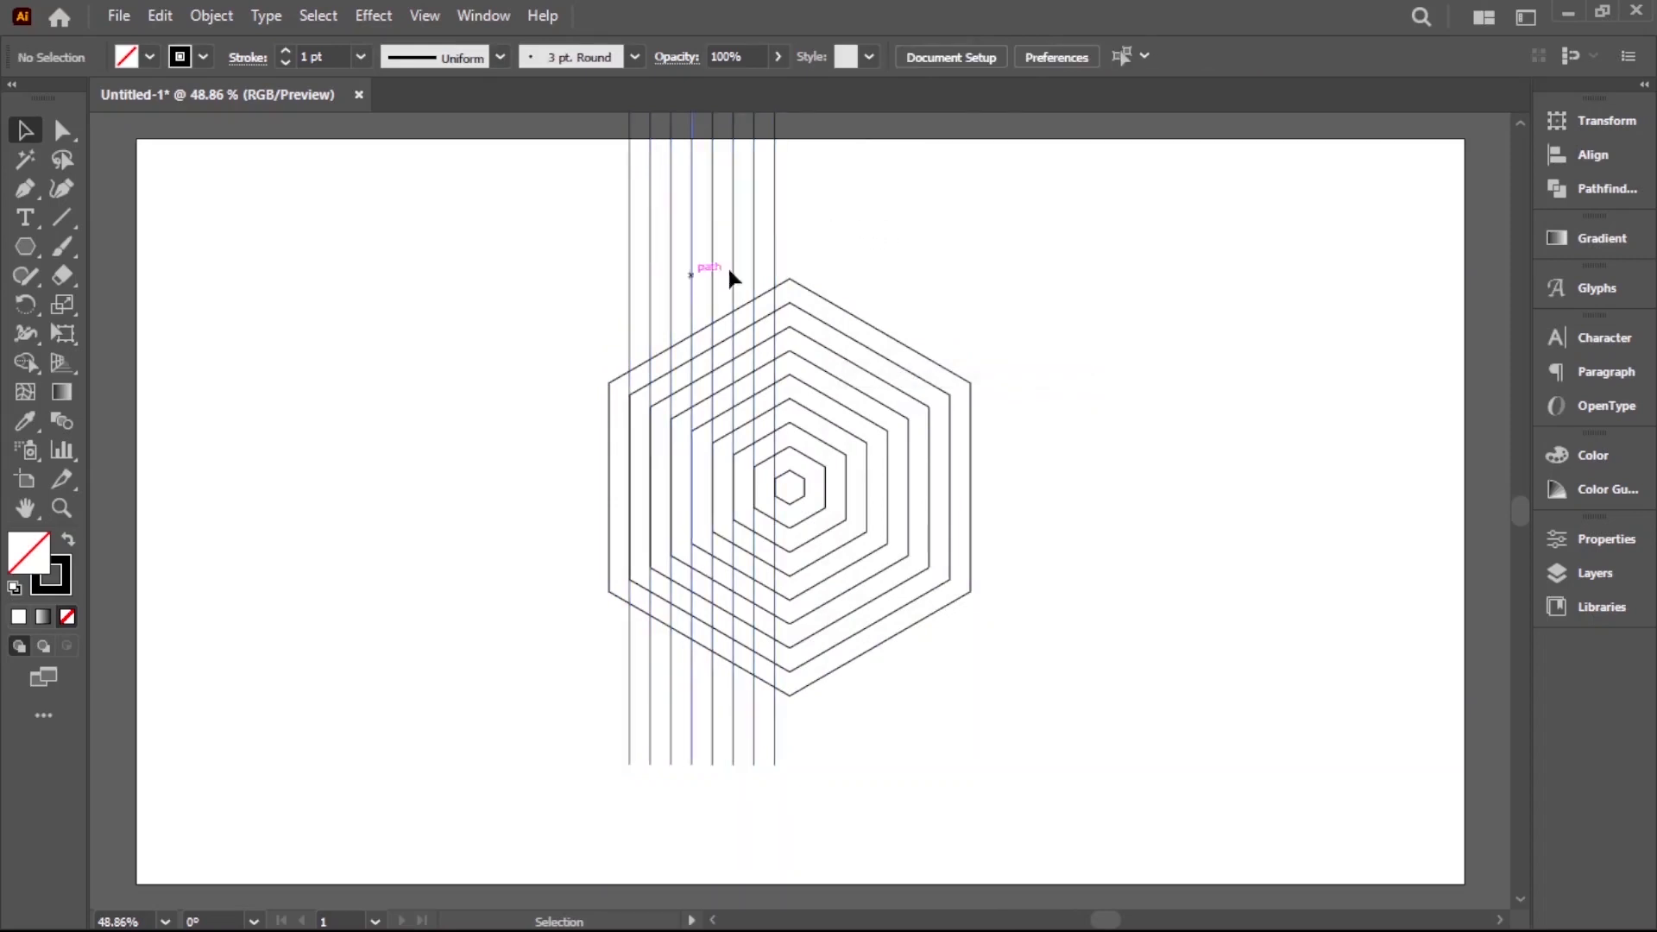
Copy the line group onto the right edges of the nested hexagons and group both sets of lines together
left_click_drag(777, 267, 955, 296)
left_click(1076, 386)
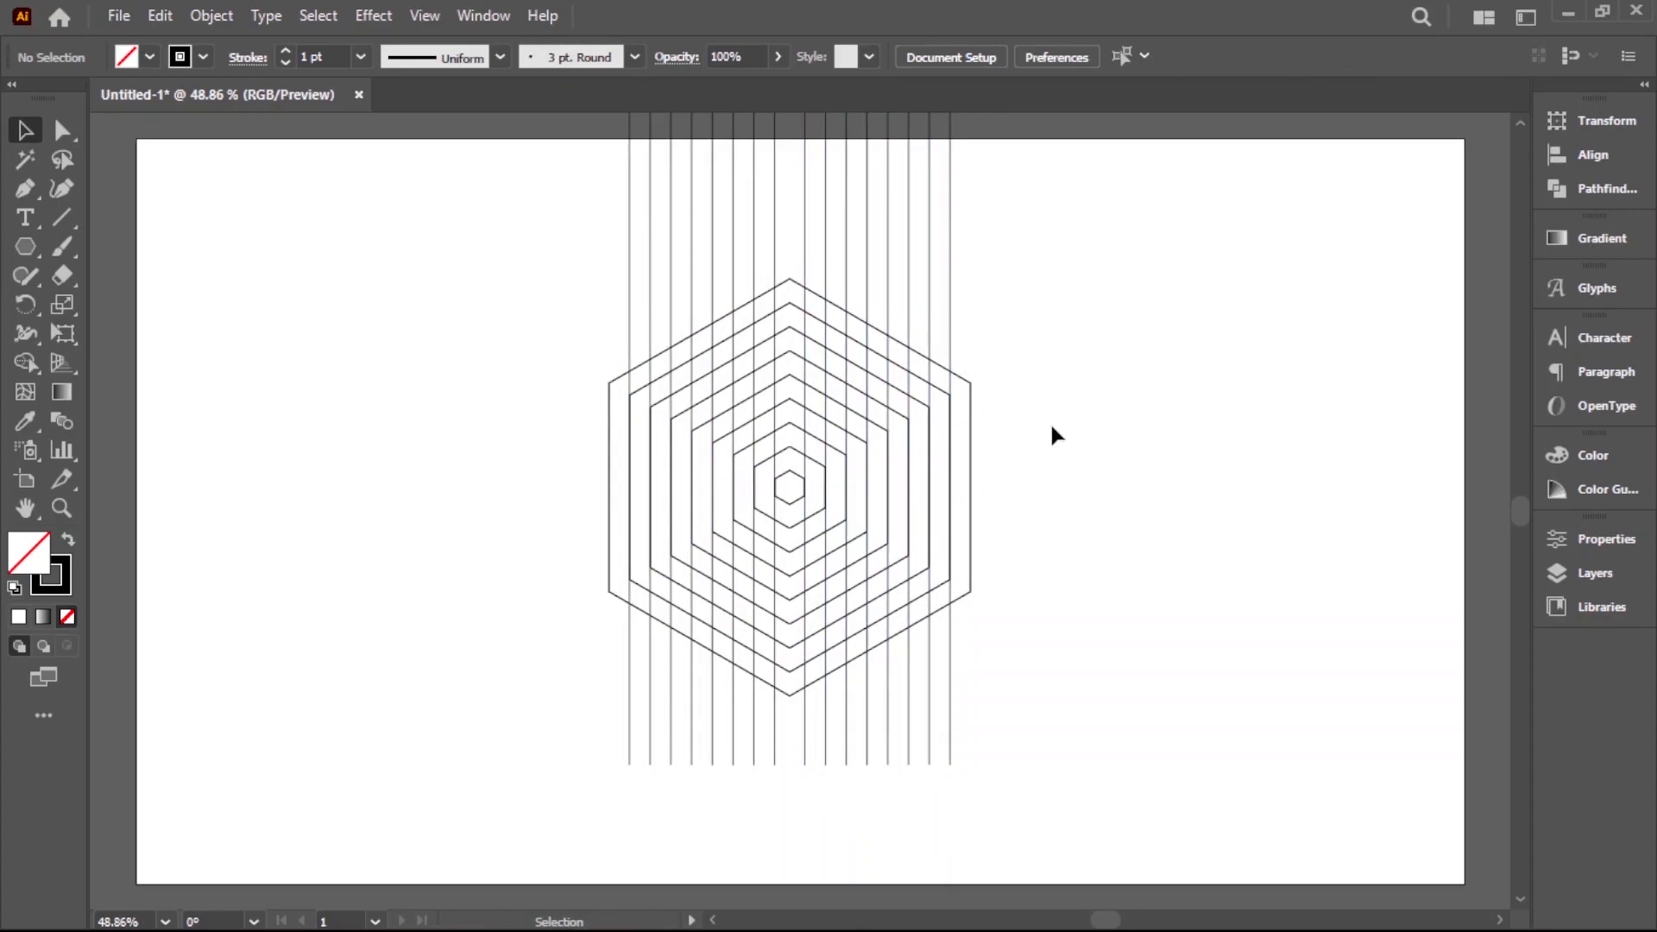
key("ctrl+equal")
left_click(918, 423)
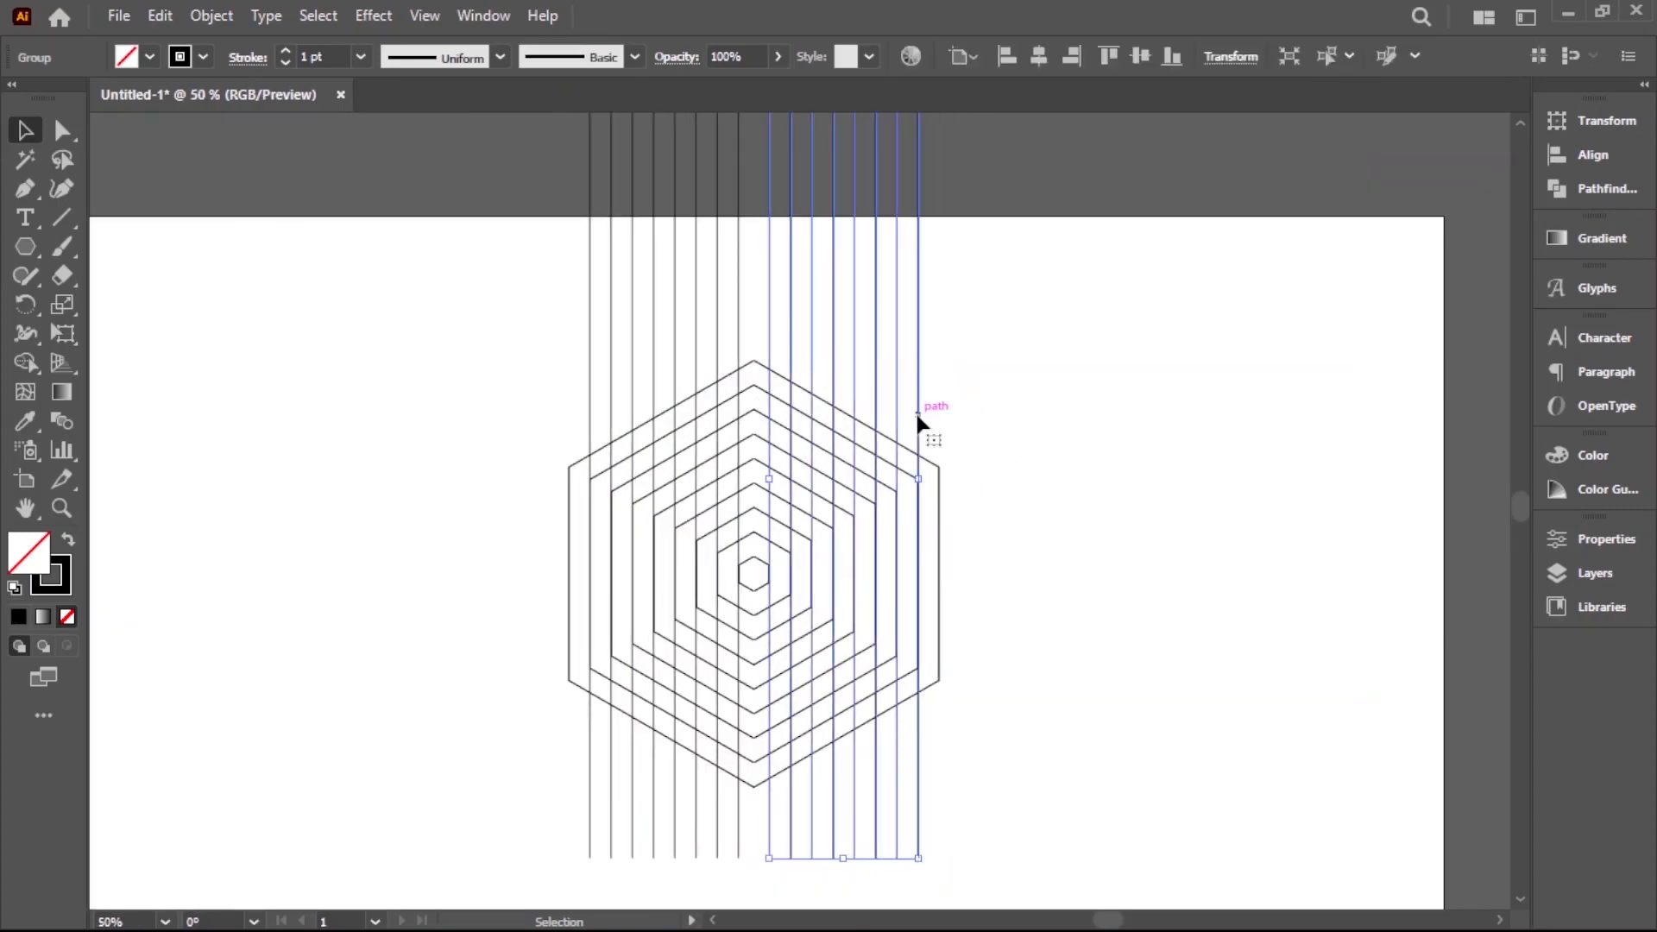
left_click_drag(507, 252, 1351, 330)
right_click(1096, 307)
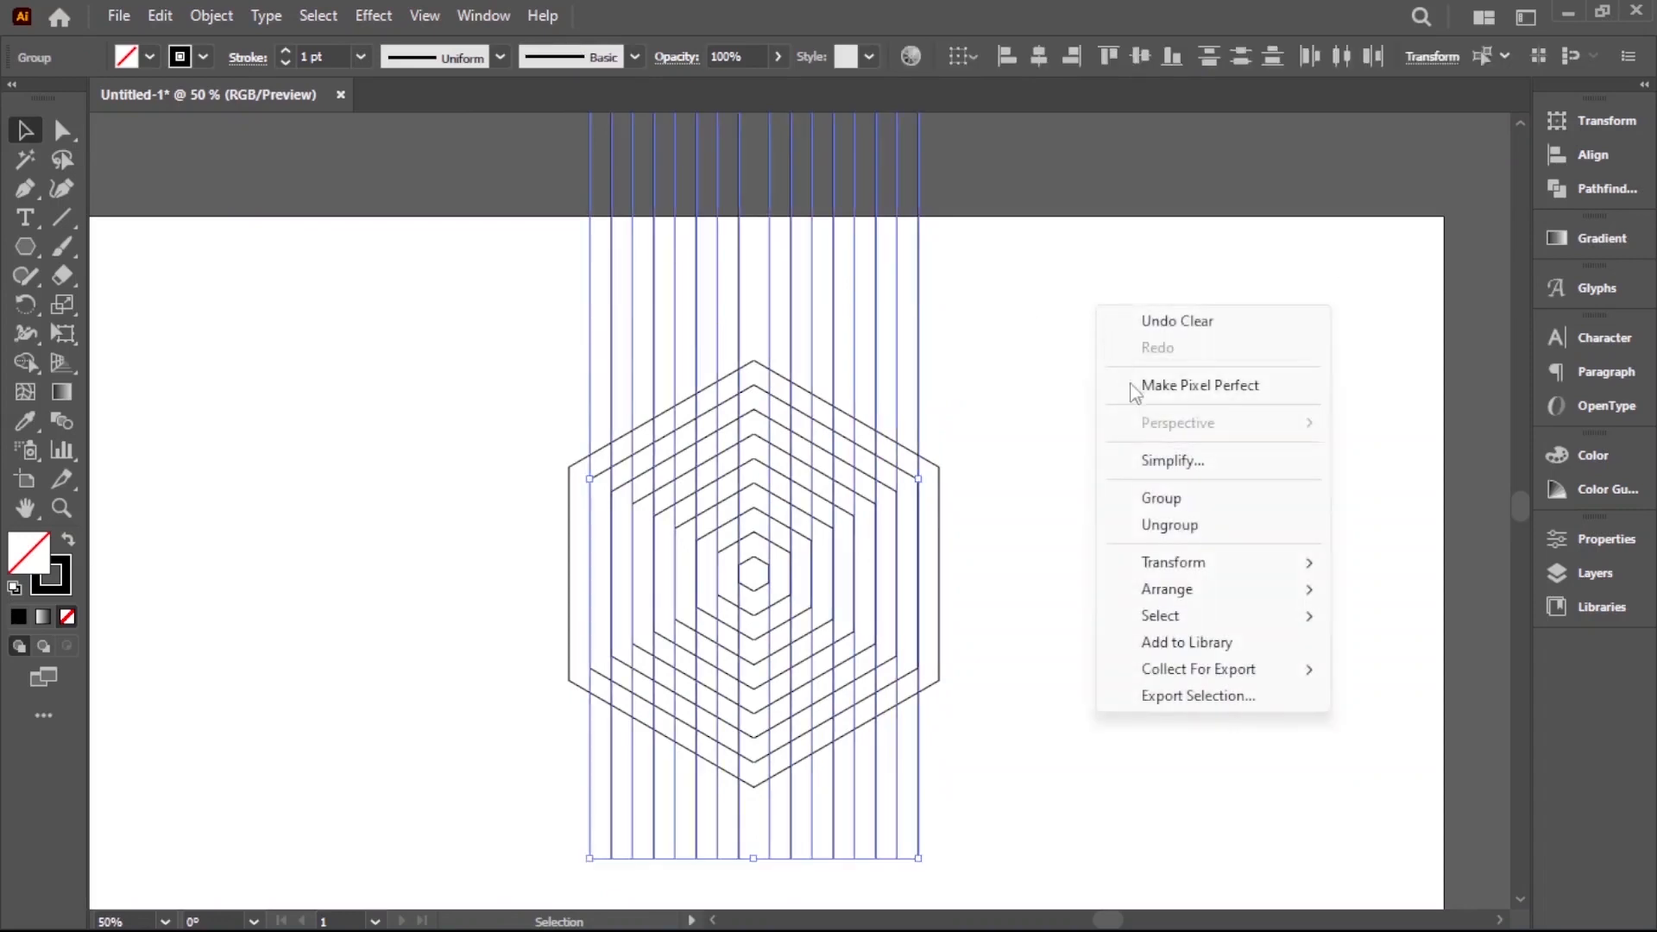
left_click(1177, 504)
Make a copy of the vertical line group rotated by 90°
right_click(898, 371)
mouse_move(1020, 667)
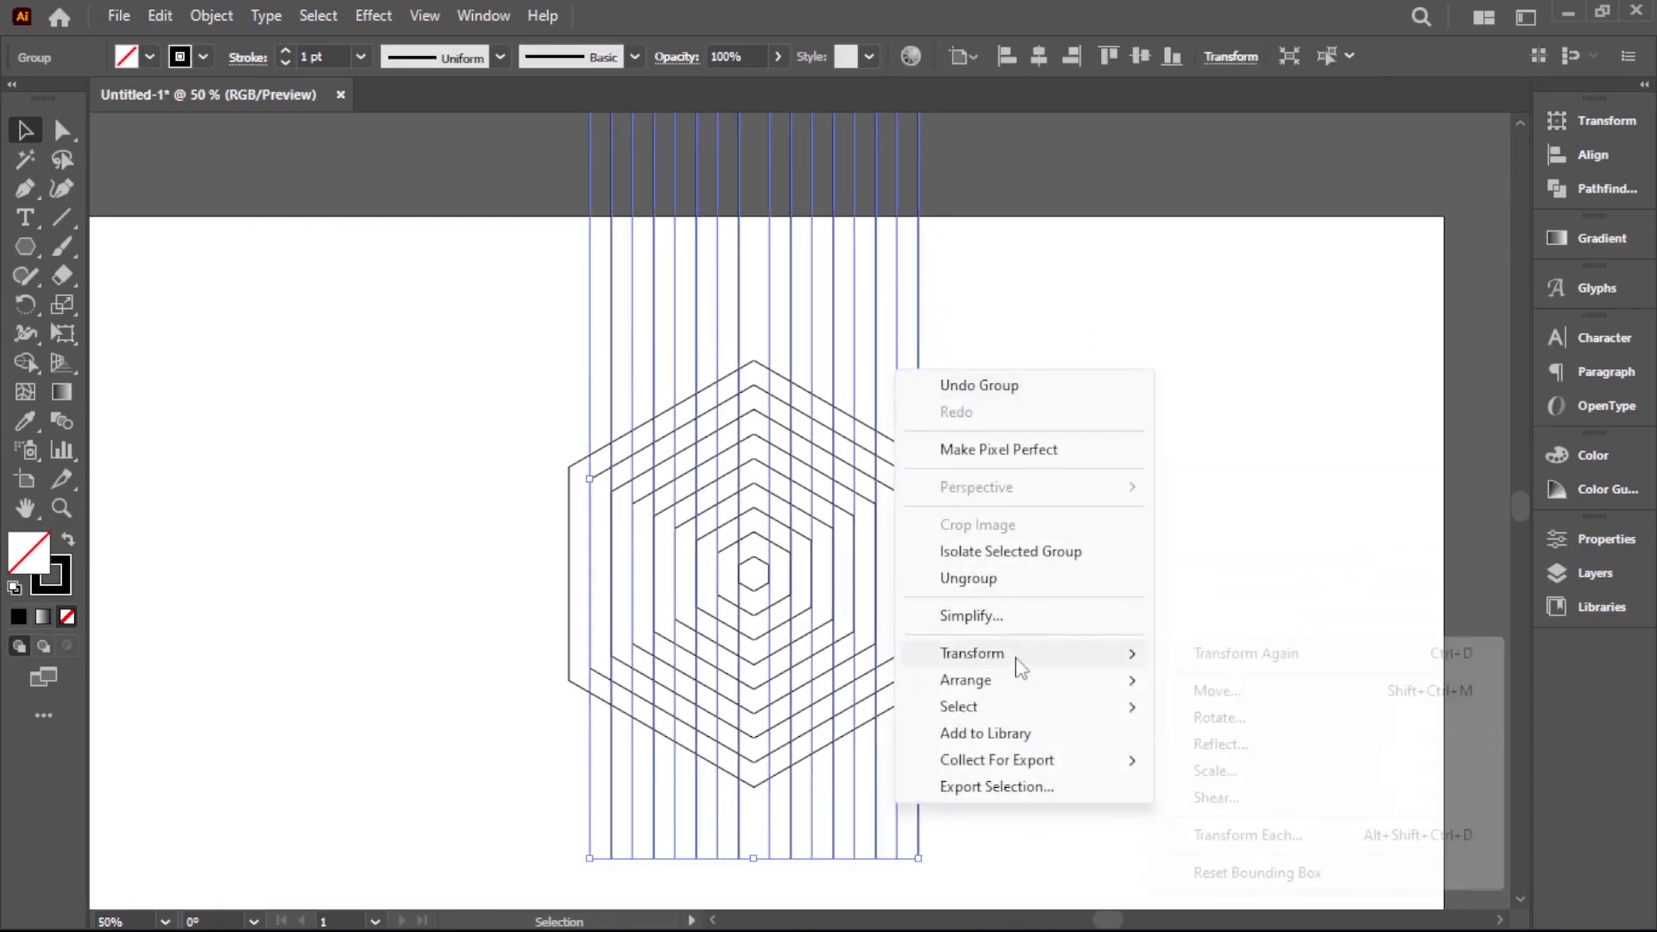
left_click(1236, 719)
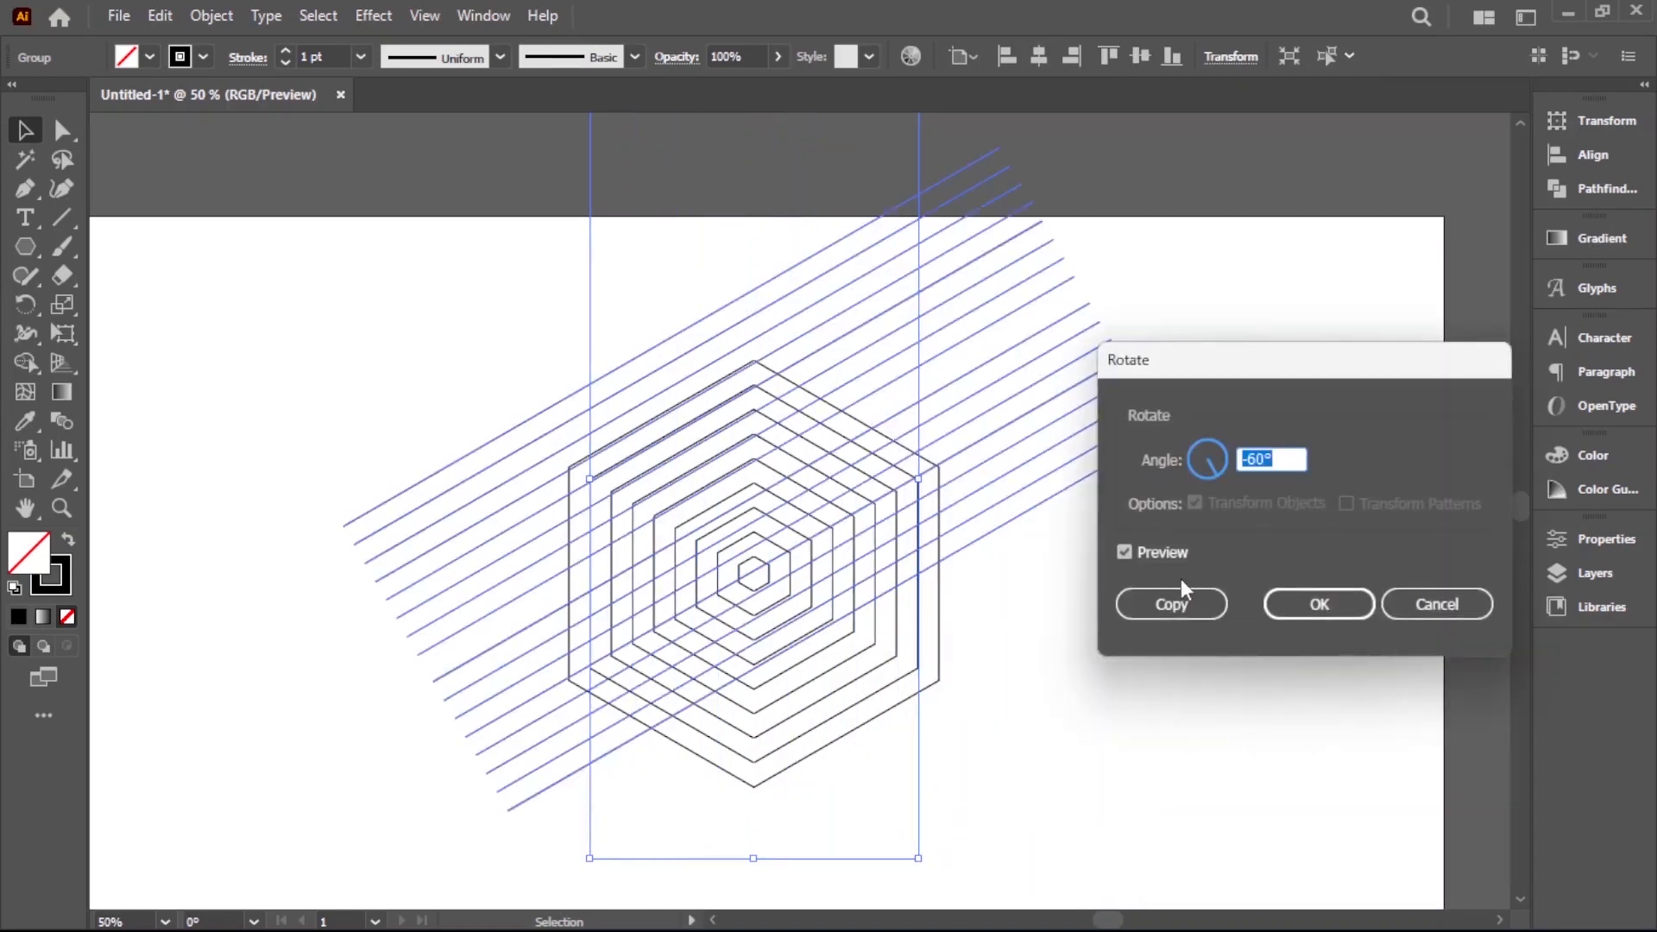
type("90")
key("Tab")
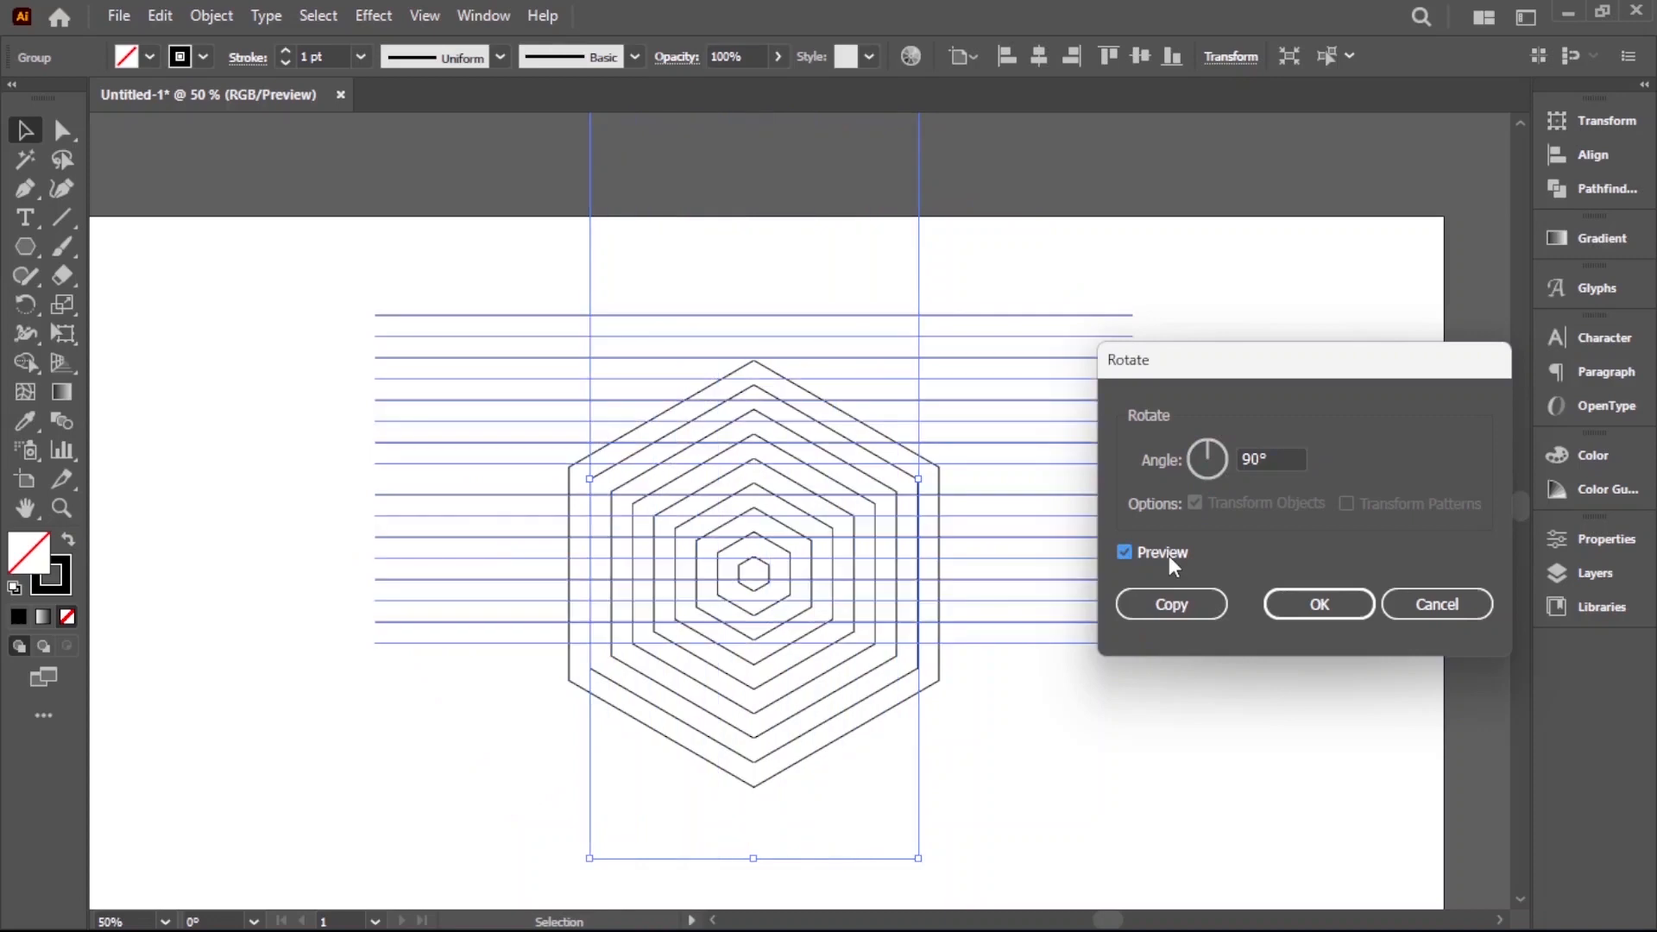
left_click(1174, 603)
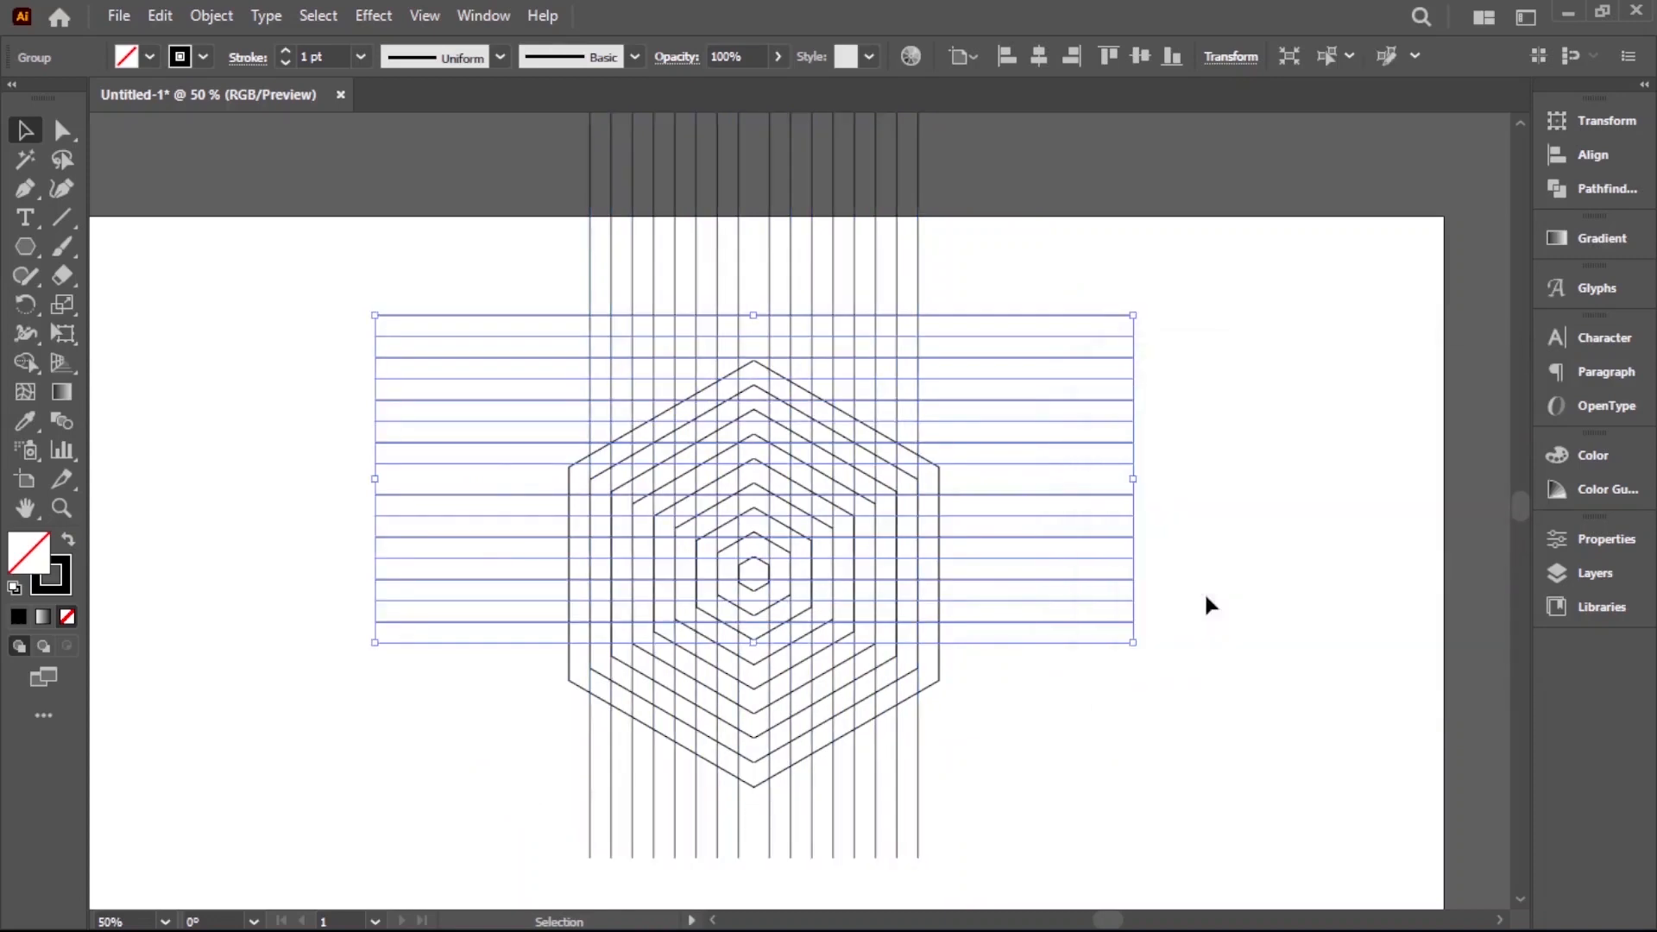
Move the horizontal line group down about 134 px so it is centred on the nested hexagons, and deselect it
left_click(1064, 703)
left_click_drag(1009, 692, 1139, 712)
left_click_drag(1139, 712, 1171, 603)
left_click_drag(1028, 511, 1020, 646)
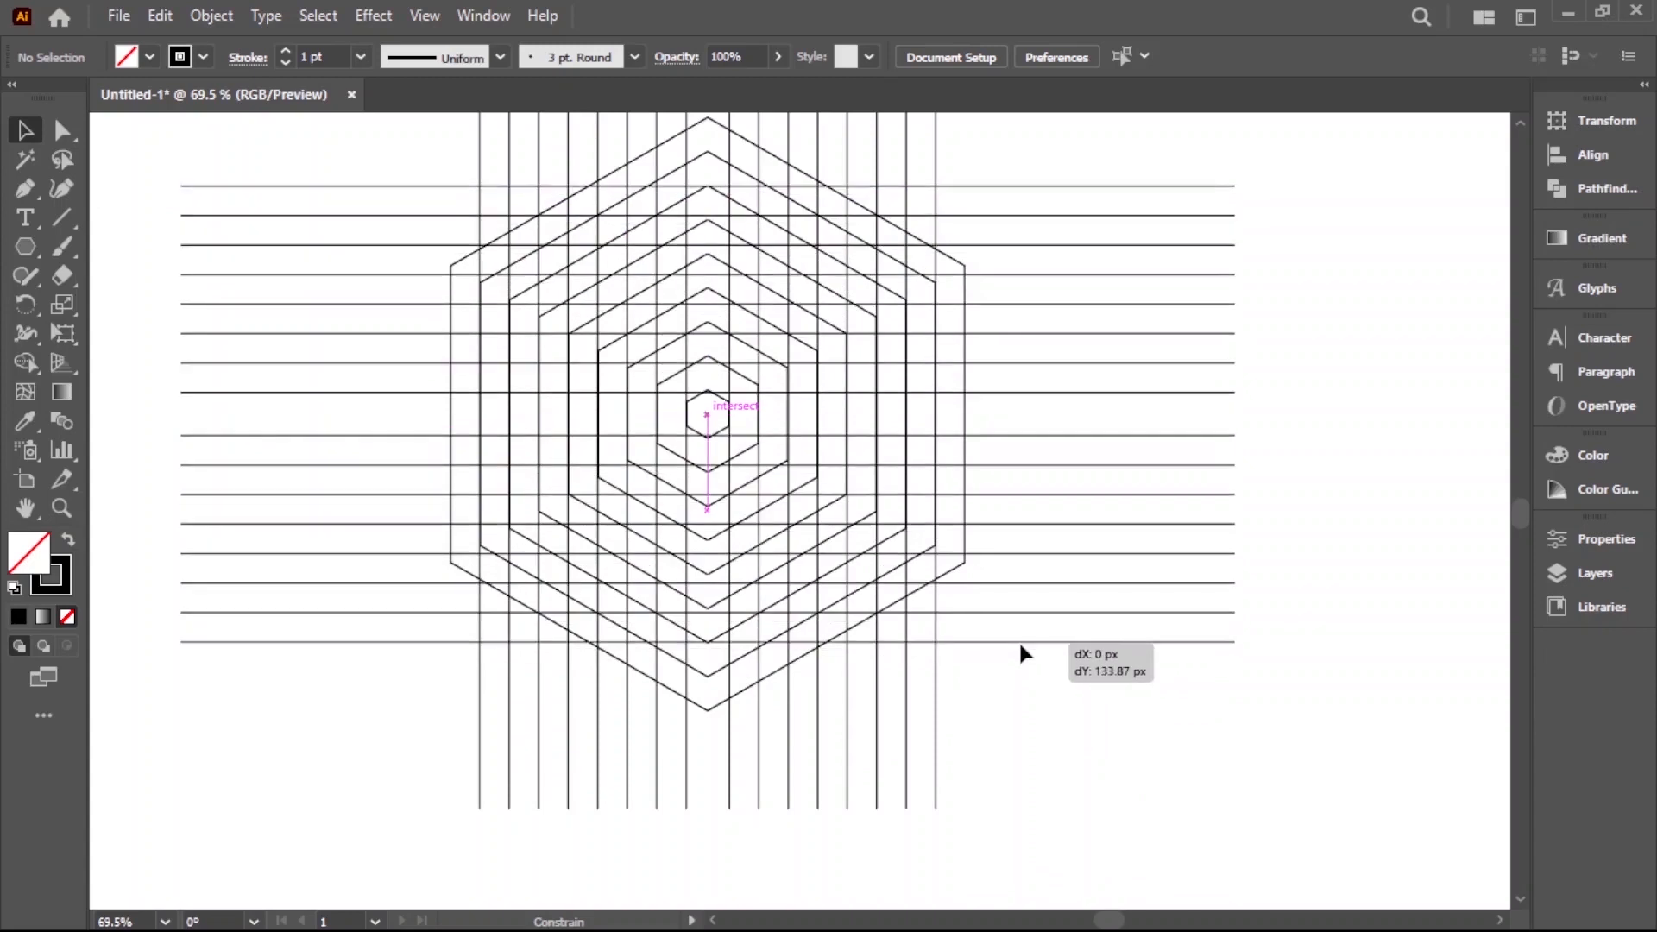
left_click_drag(1020, 645, 1020, 646)
left_click(1089, 762)
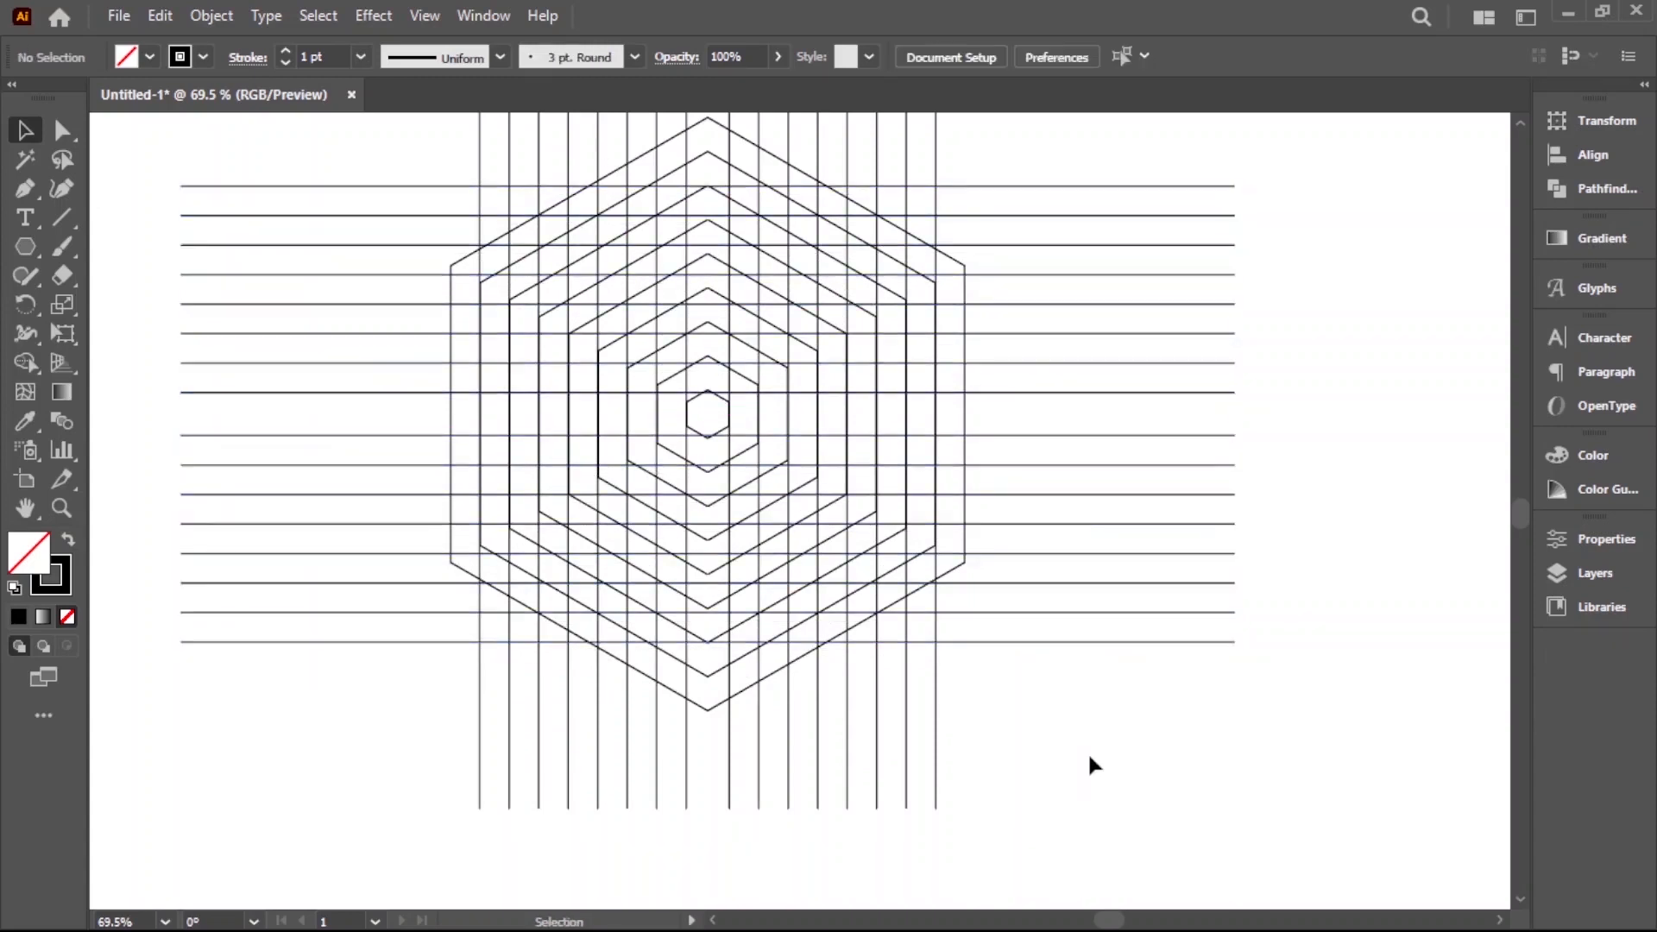
Select all hexagons and lines and prepare the Shape Builder tool with no stroke and a black fill
key("ctrl+minus")
left_click_drag(872, 559, 976, 618)
key("ctrl+minus")
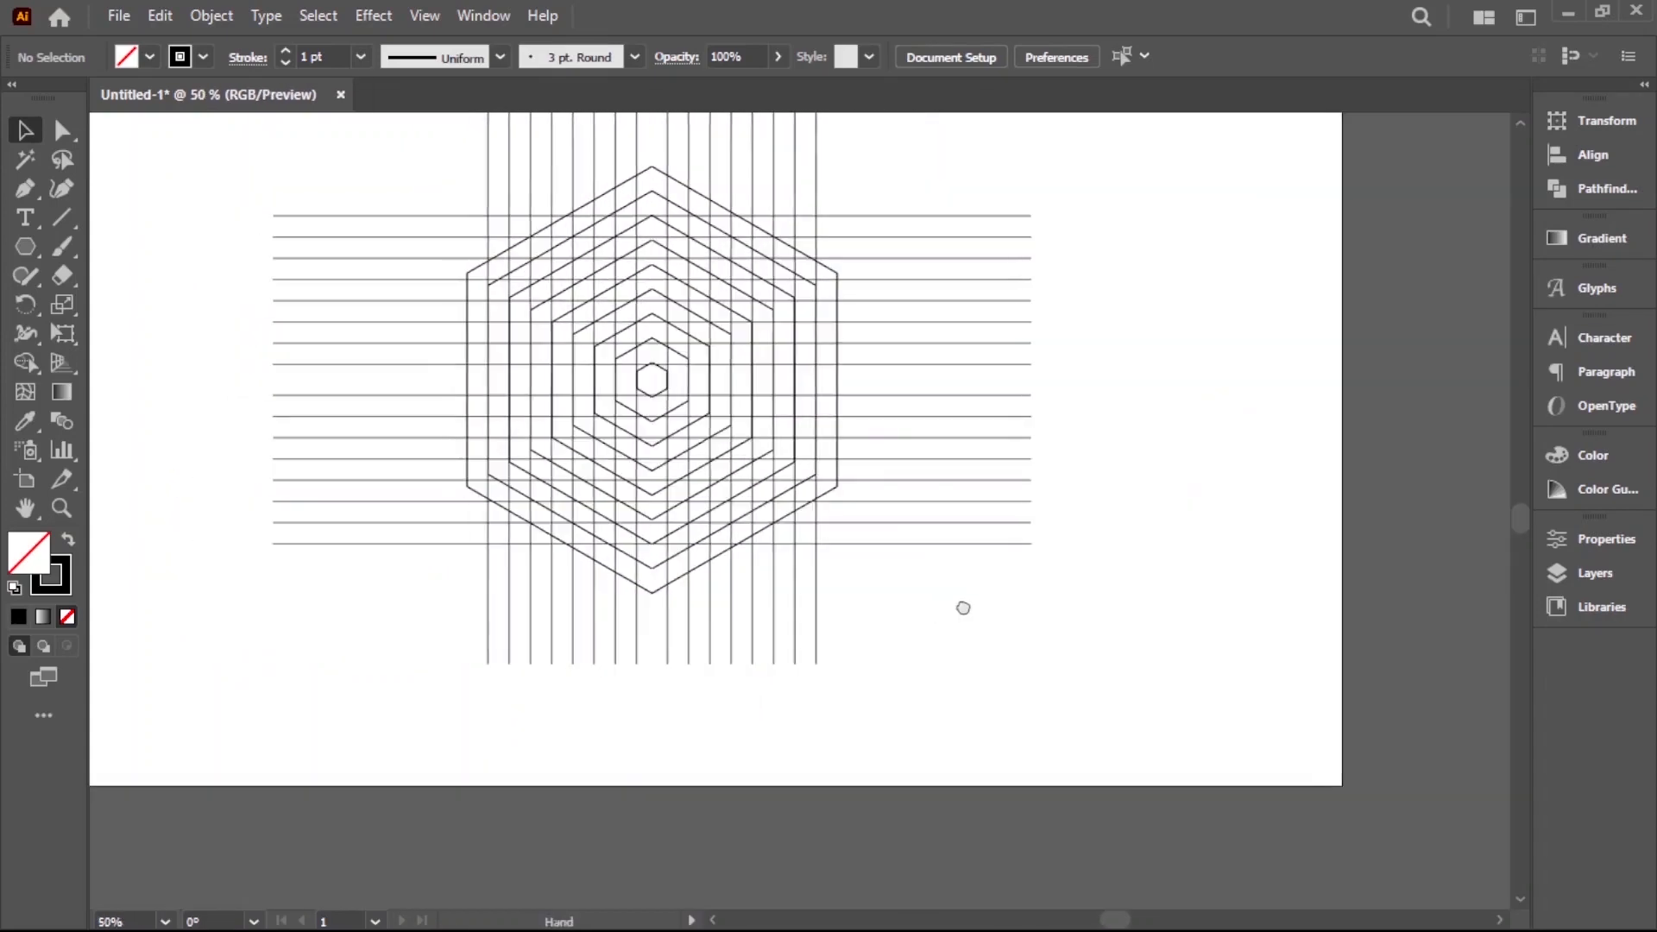
left_click_drag(1014, 631, 1016, 636)
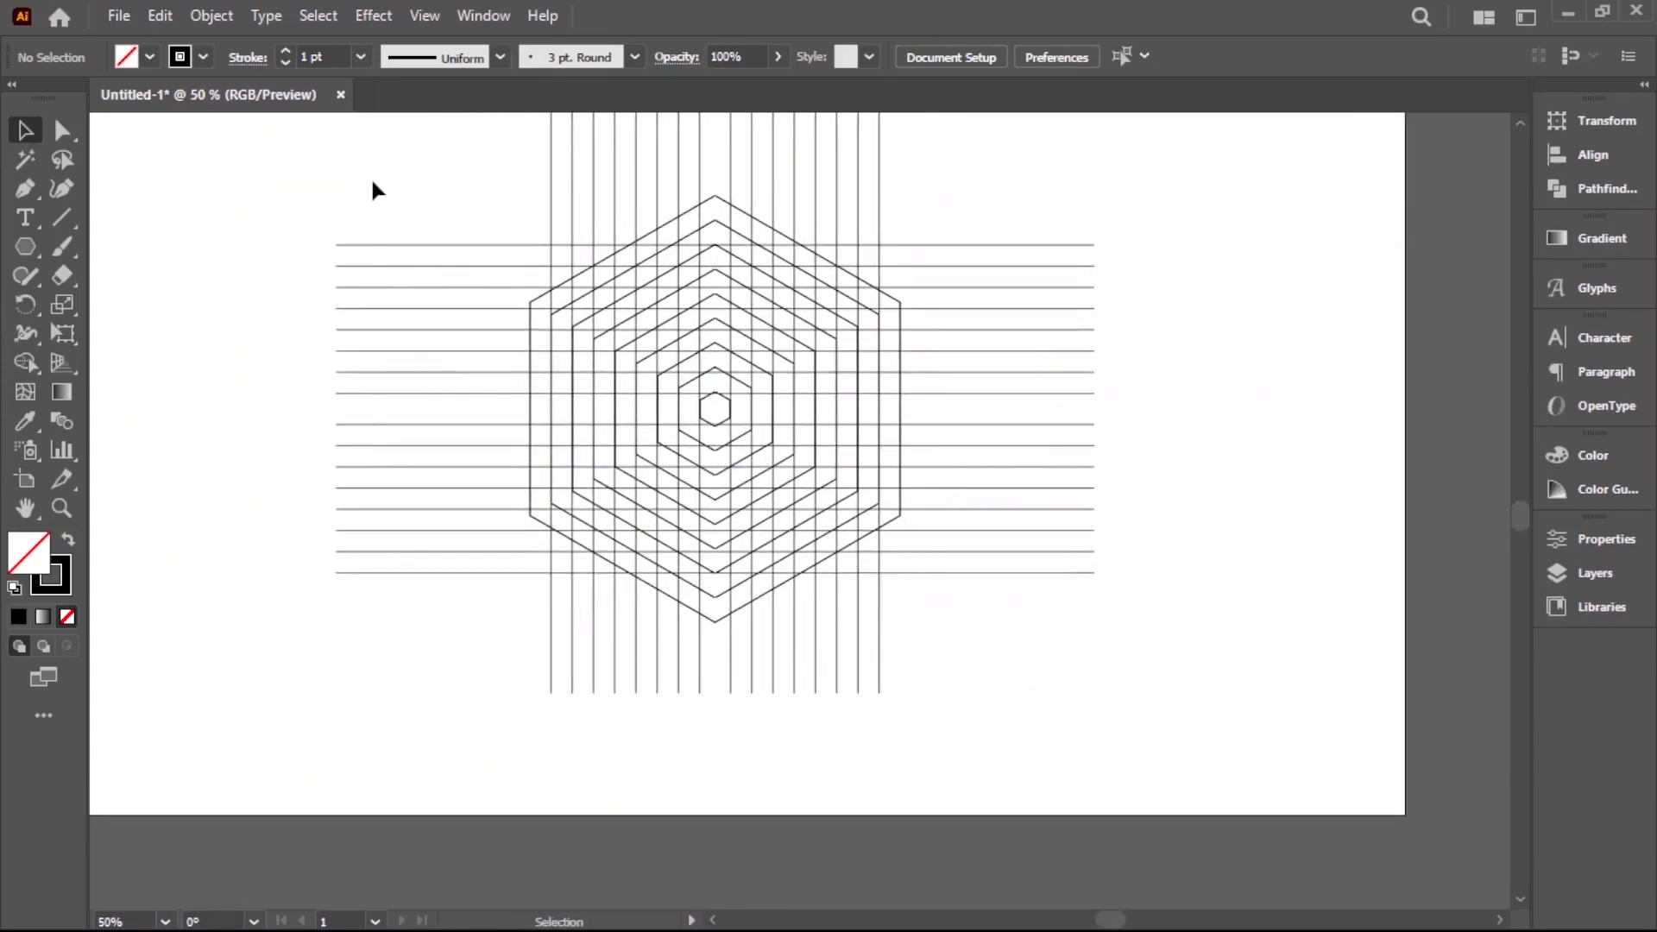
key("ctrl+a")
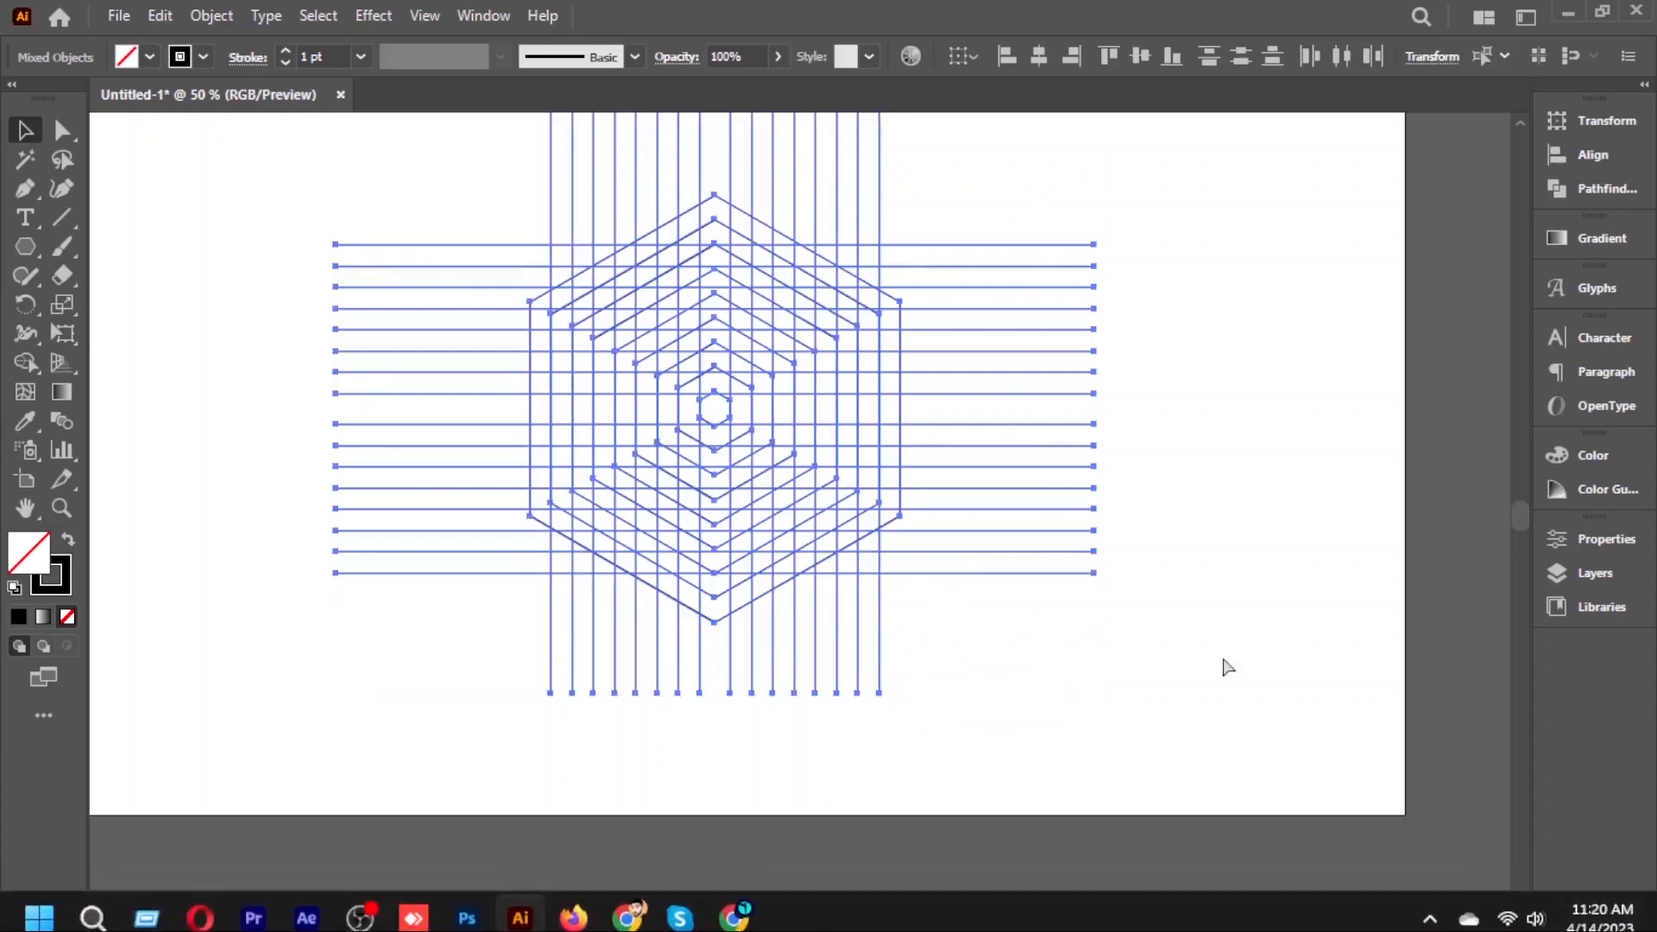
left_click_drag(890, 537, 1085, 683)
key("ctrl+0")
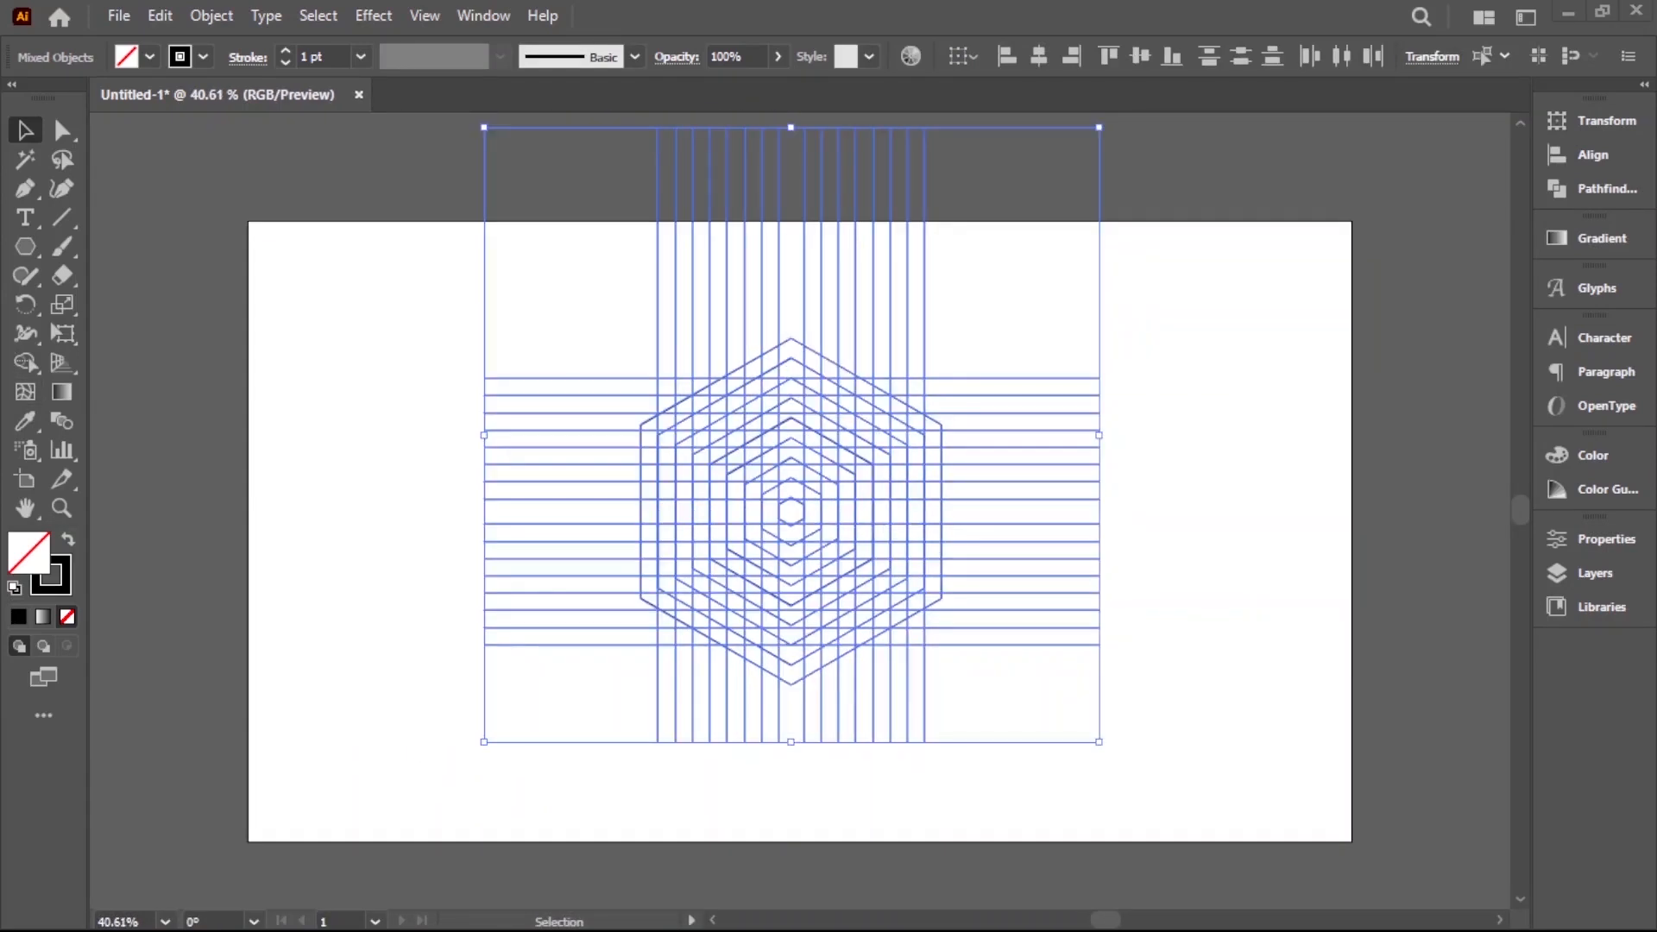
left_click_drag(803, 473, 951, 576)
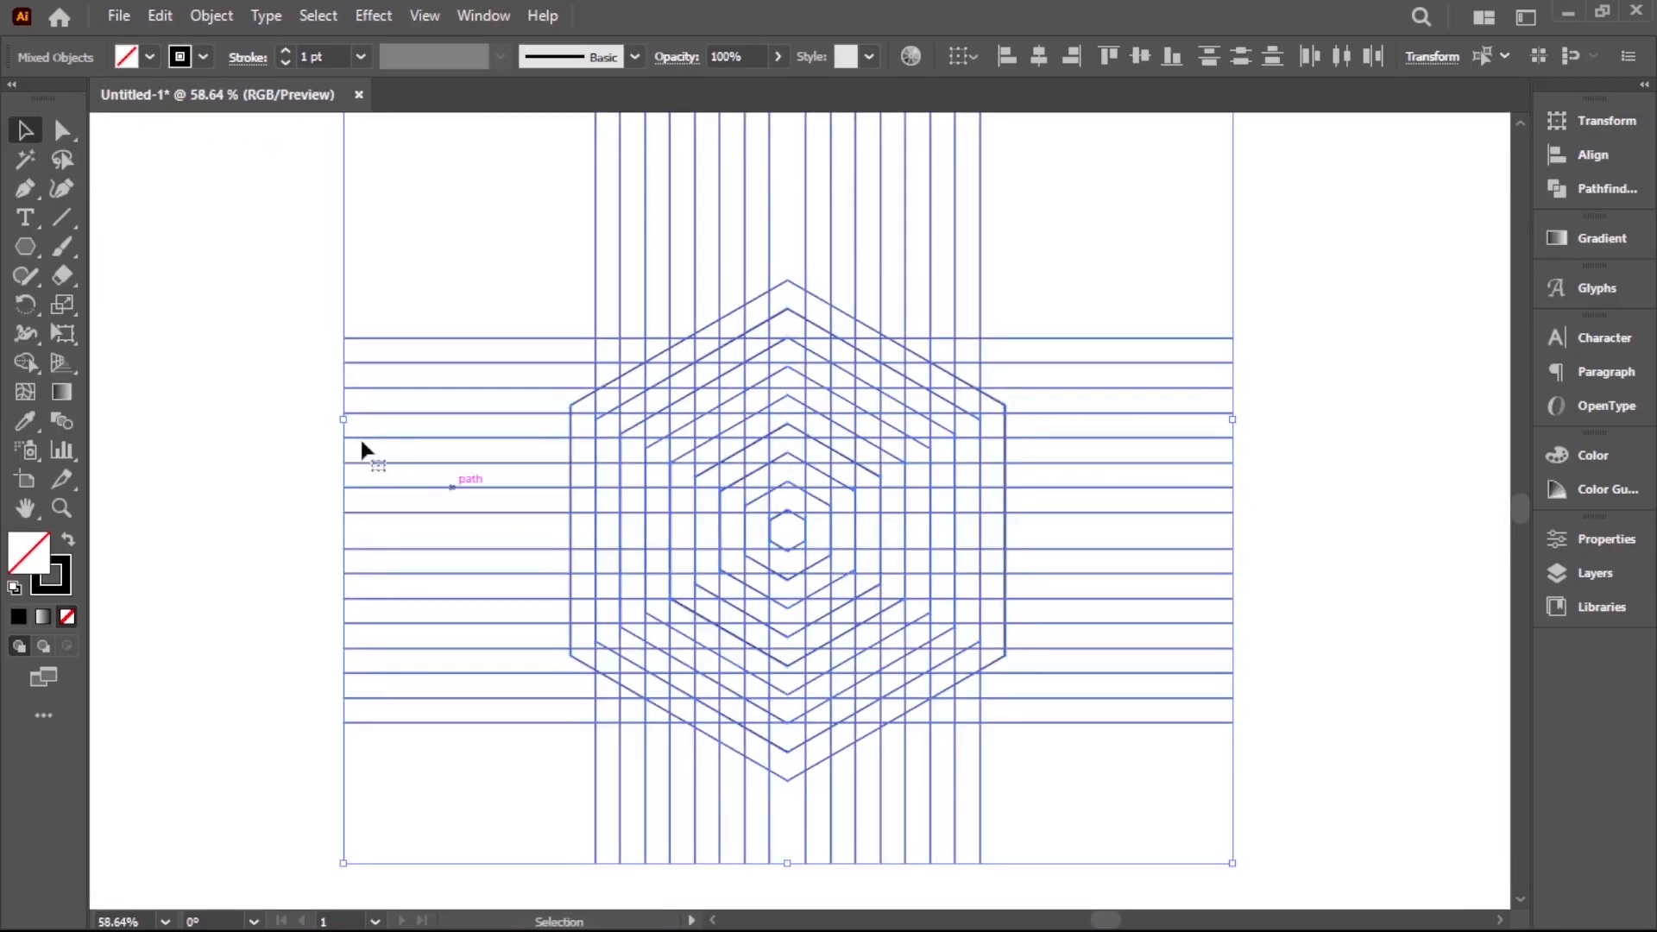
left_click(25, 362)
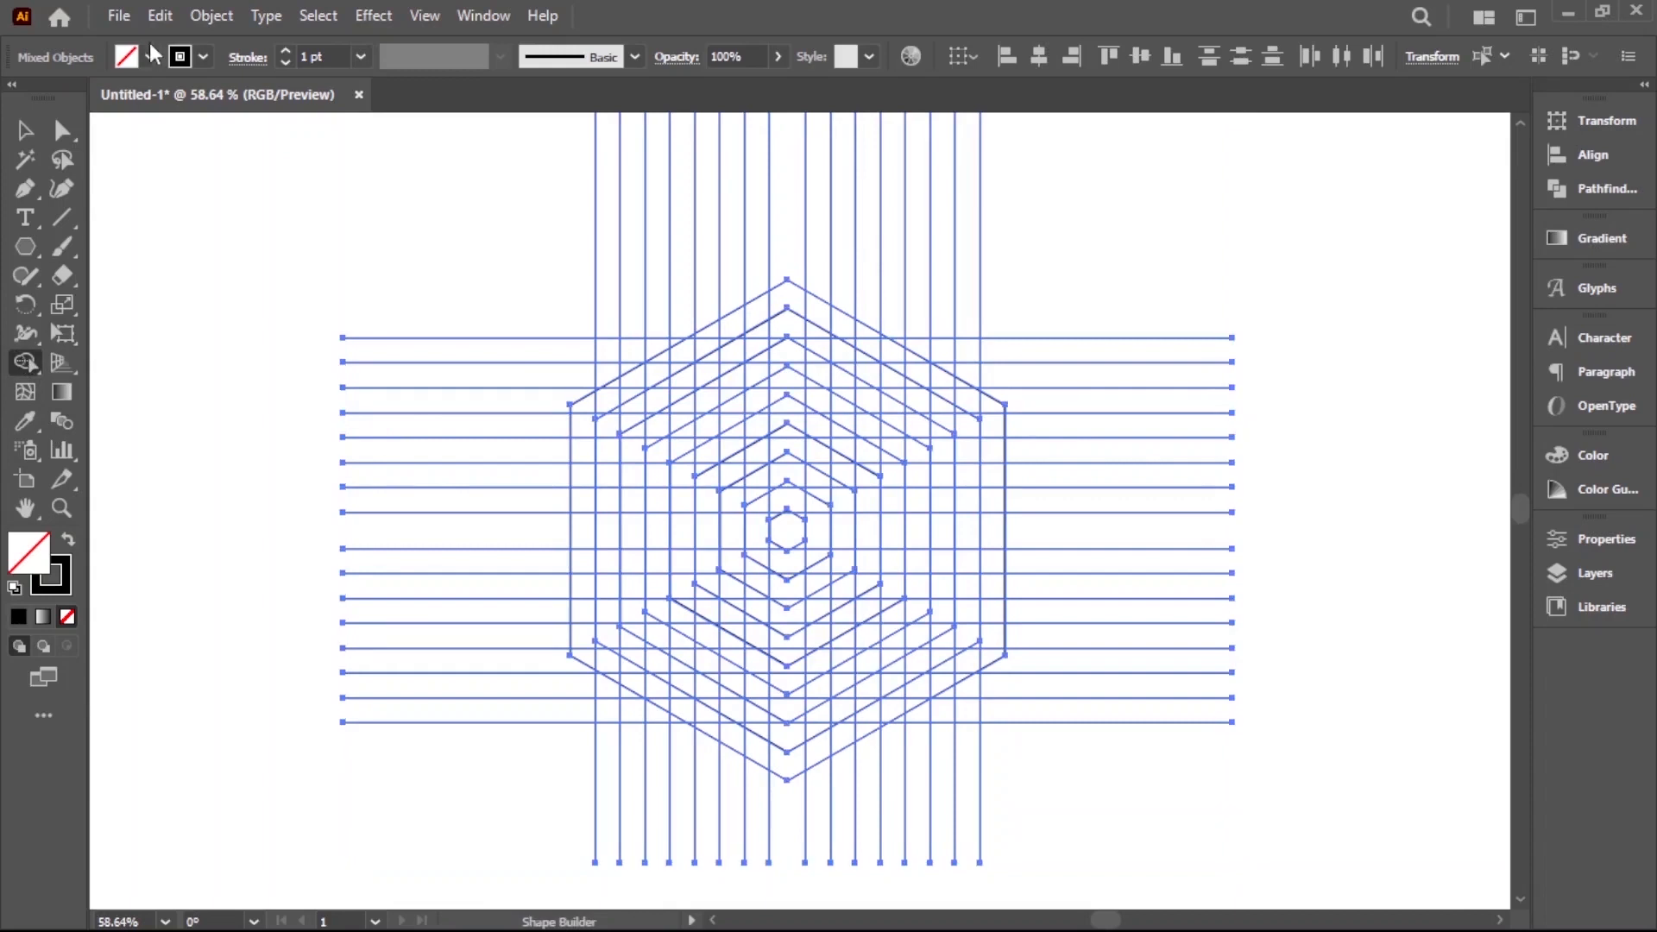
left_click(202, 58)
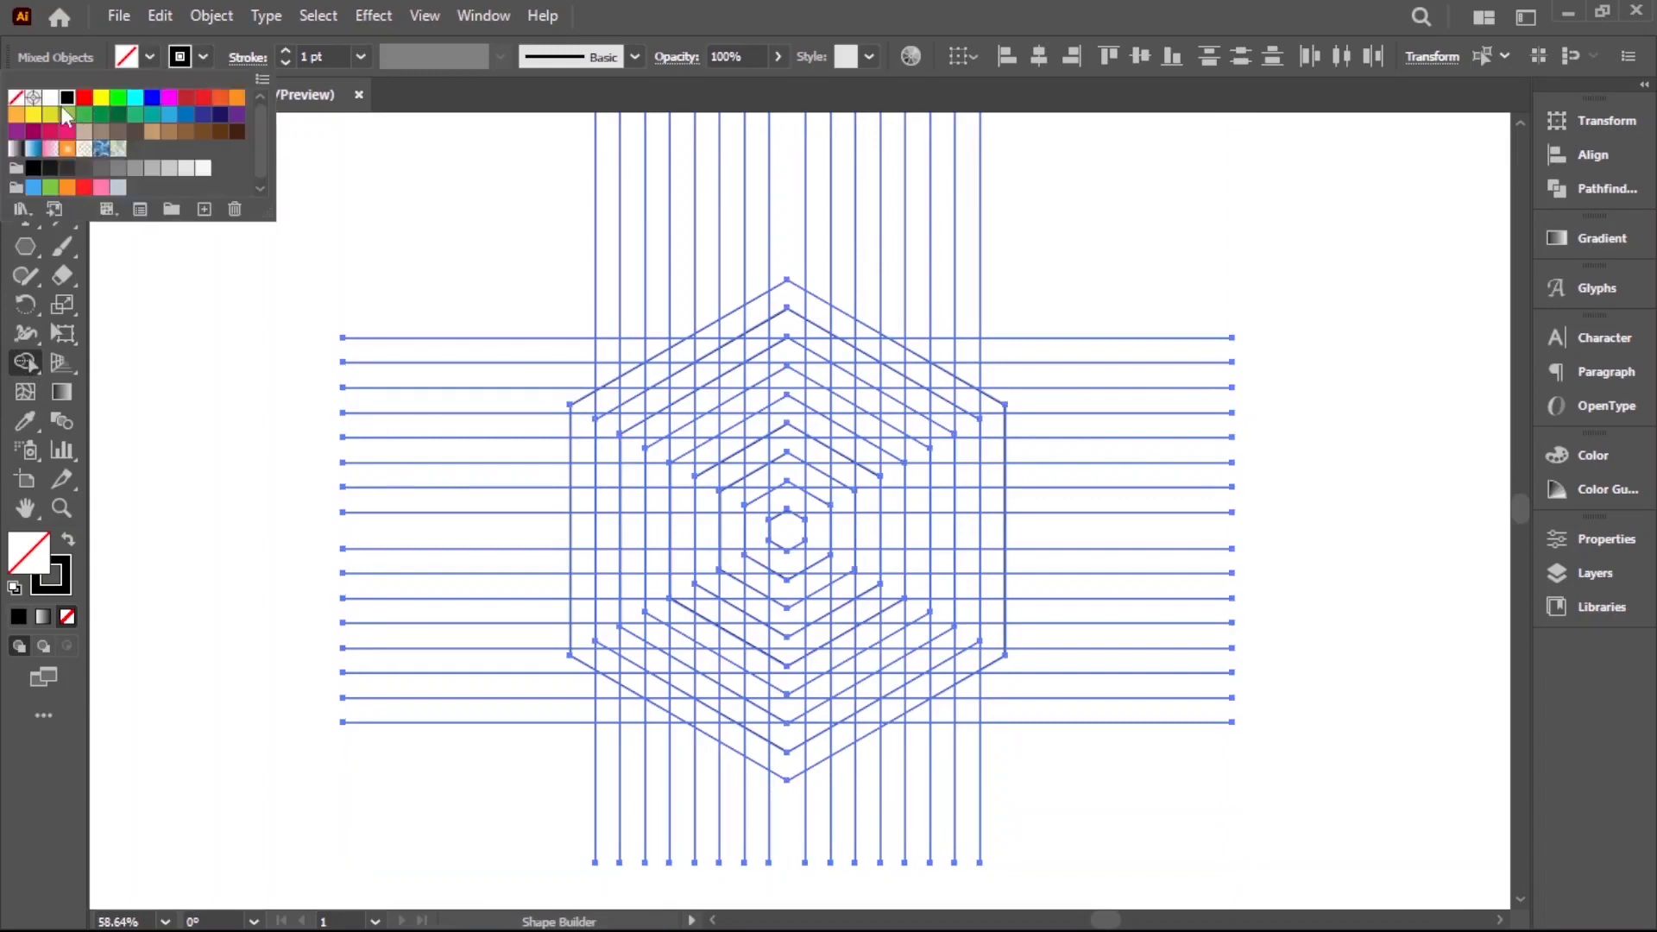
left_click(15, 96)
left_click(127, 60)
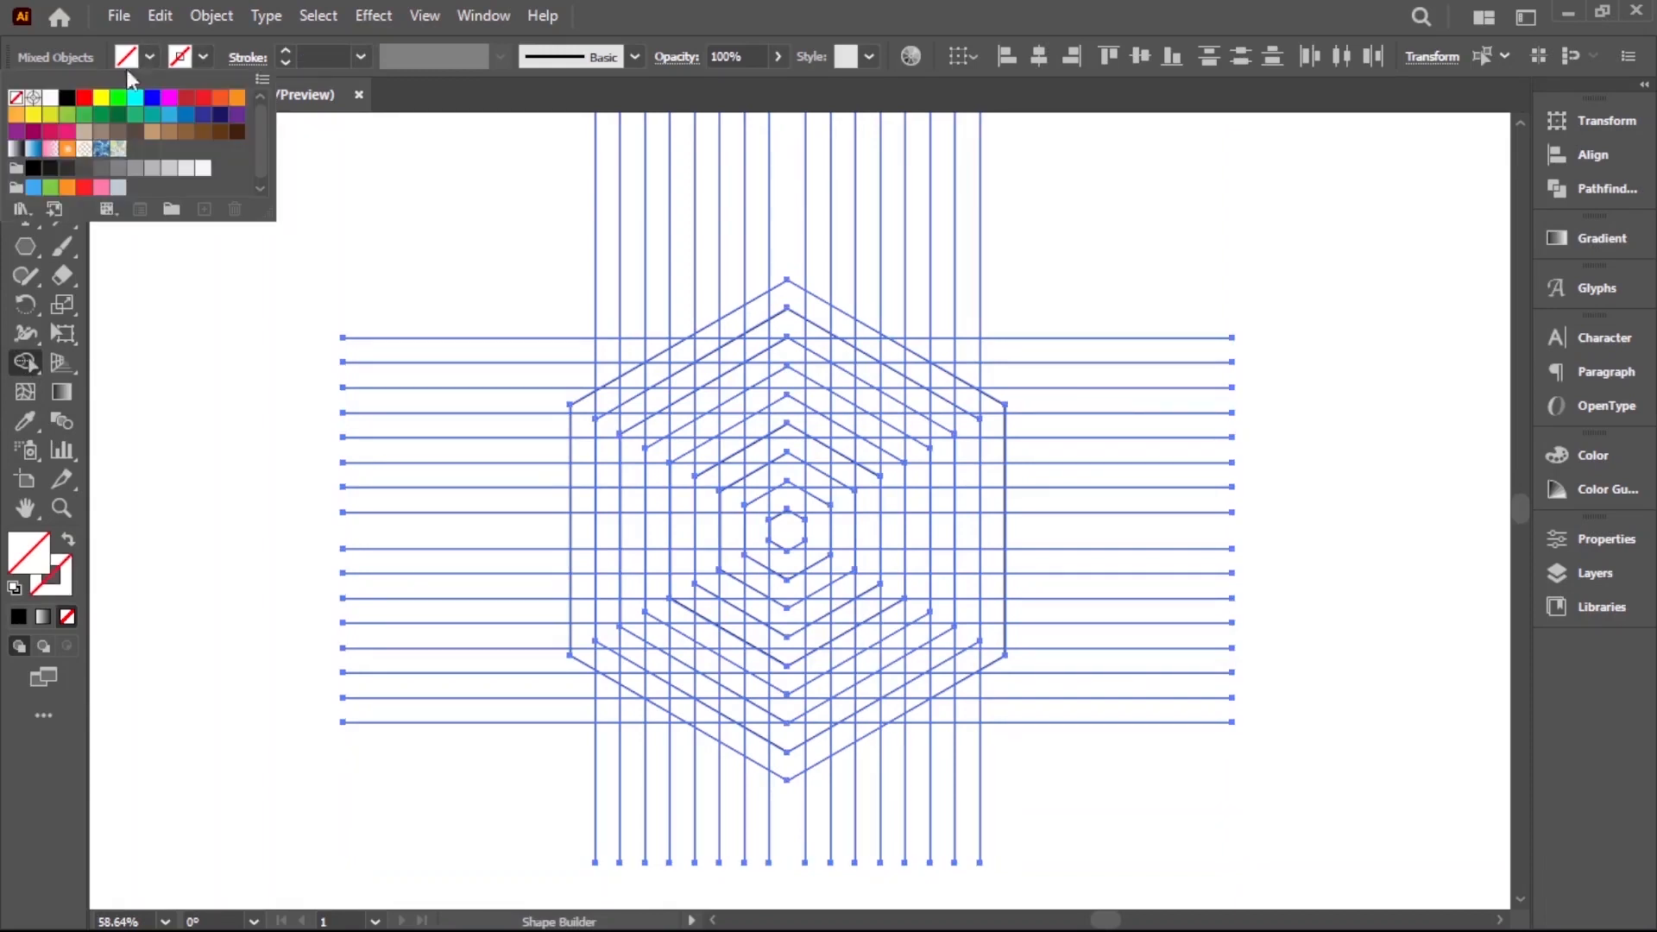
left_click(67, 97)
Merge grid cells in the left part of the hexagon into a black letter G with Shape Builder
left_click(602, 417)
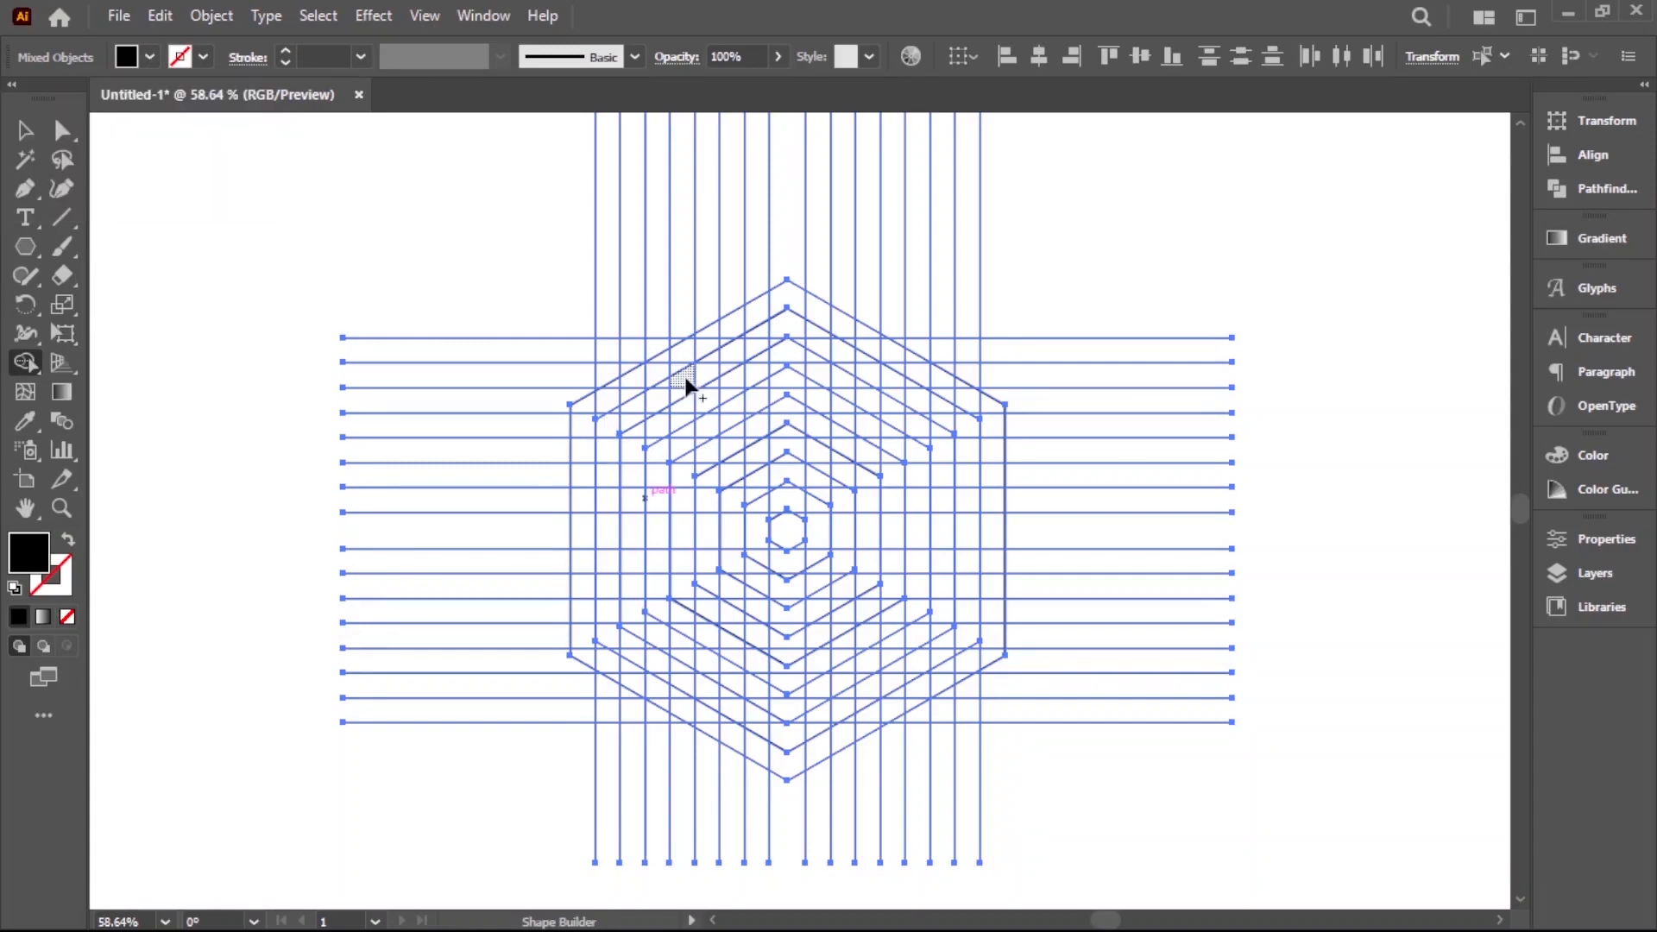
mouse_move(639, 407)
left_mouse_down()
mouse_move(614, 426)
mouse_move(640, 421)
mouse_move(607, 510)
mouse_move(612, 635)
mouse_move(690, 686)
left_mouse_up()
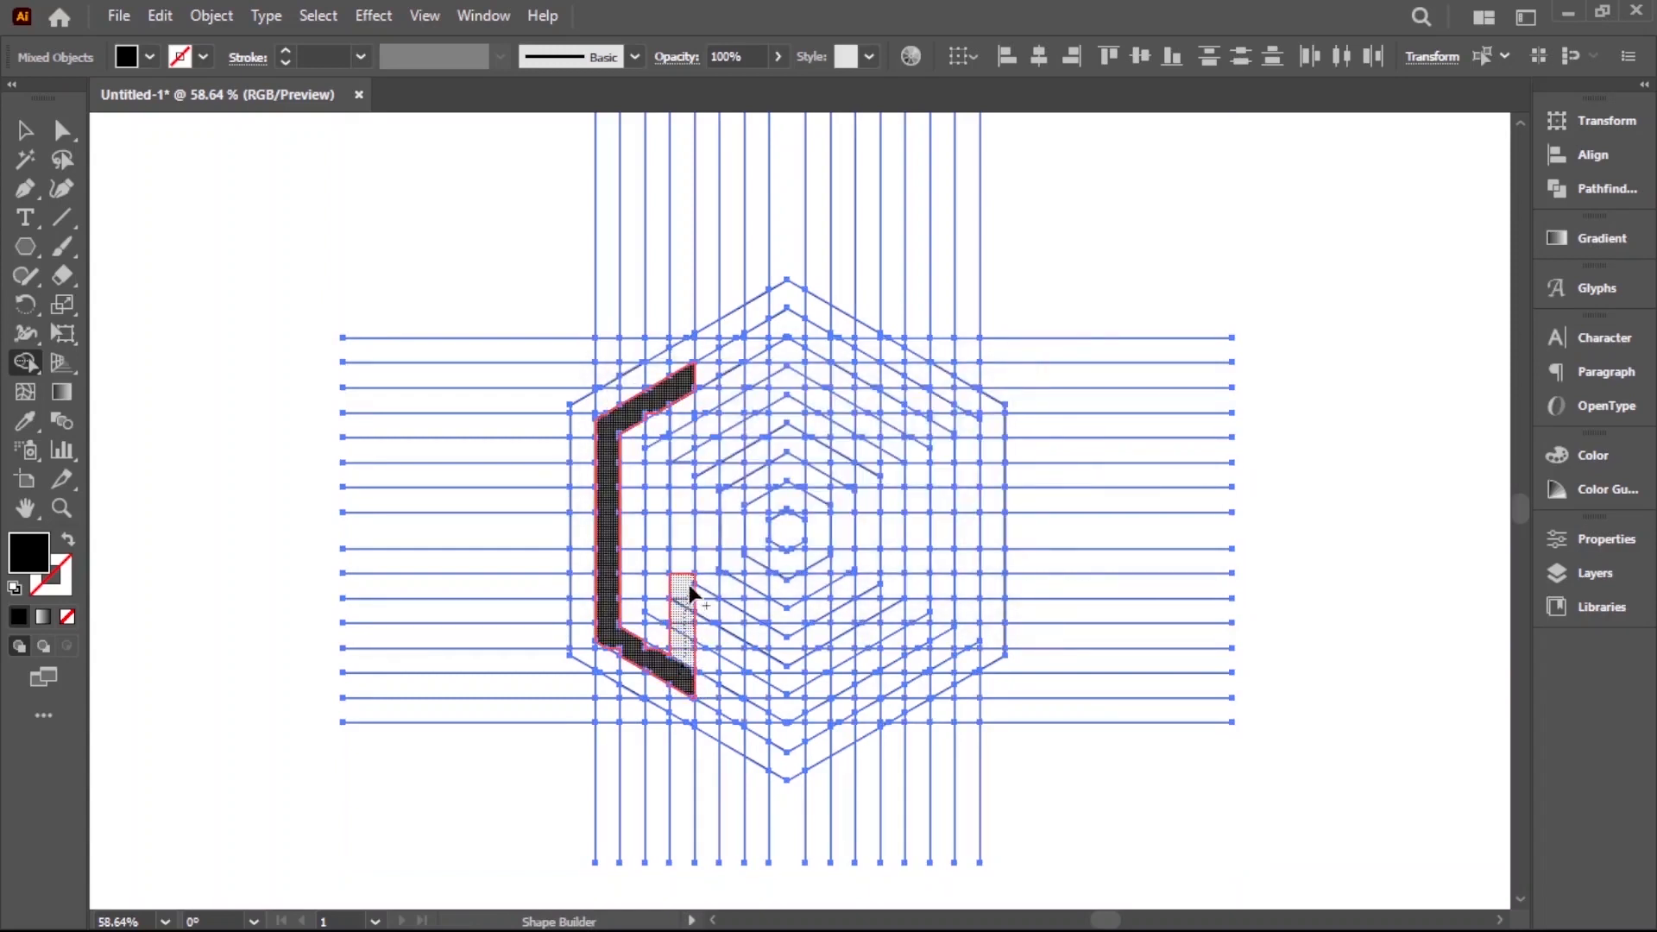
left_click_drag(682, 539, 663, 533)
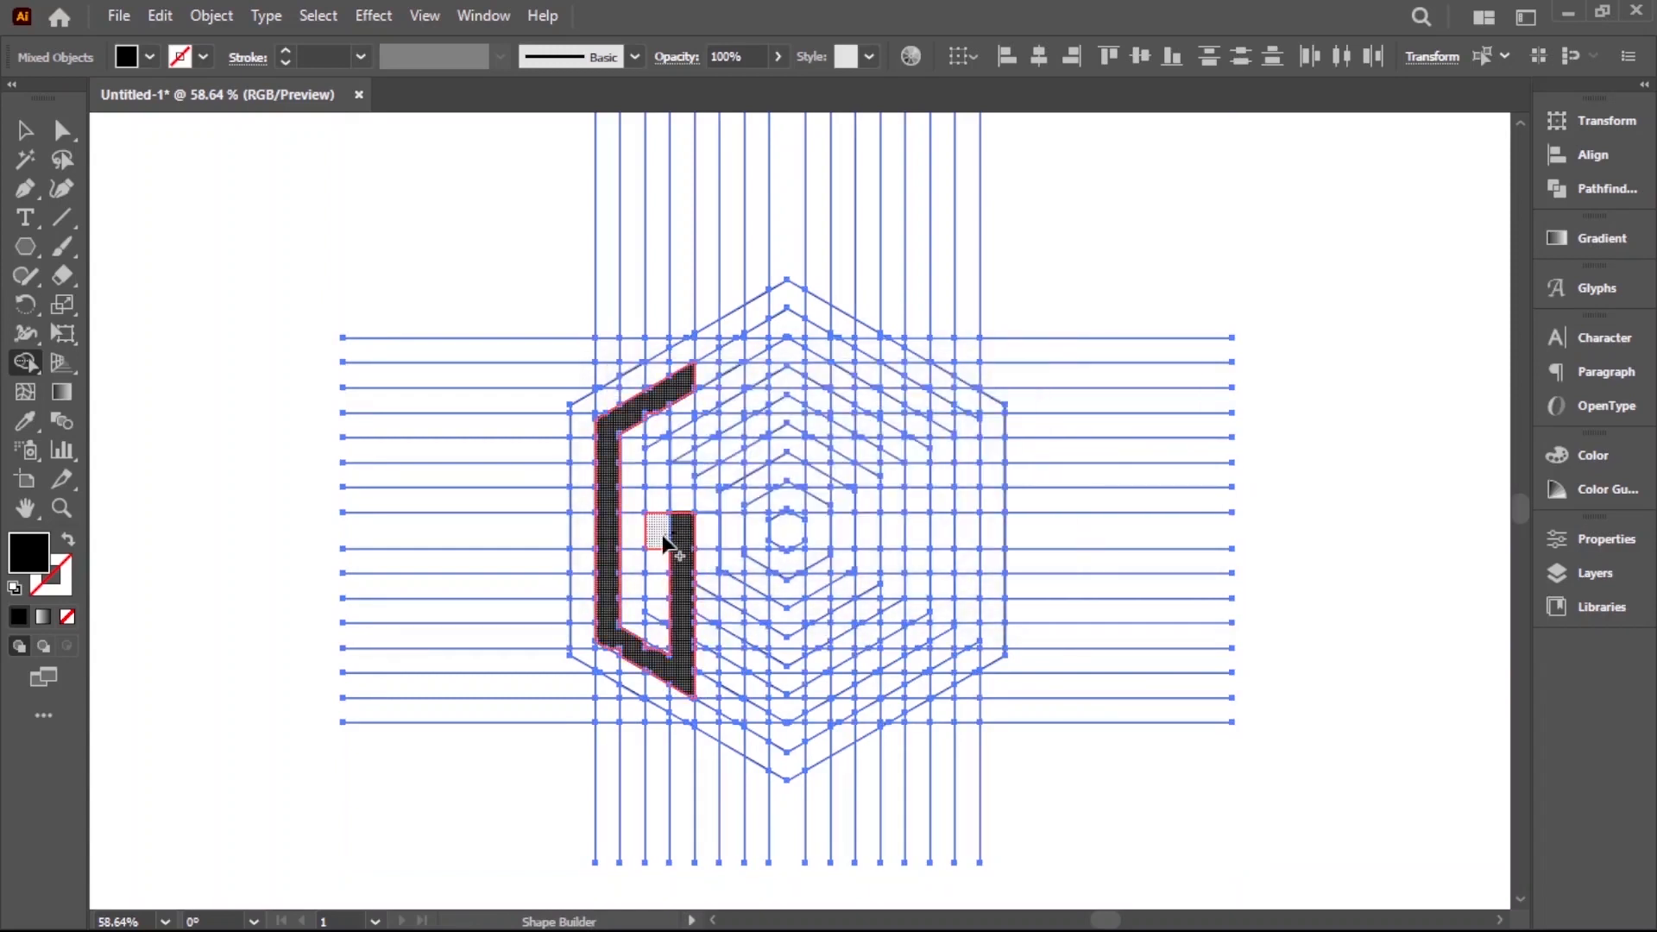
left_click(685, 426)
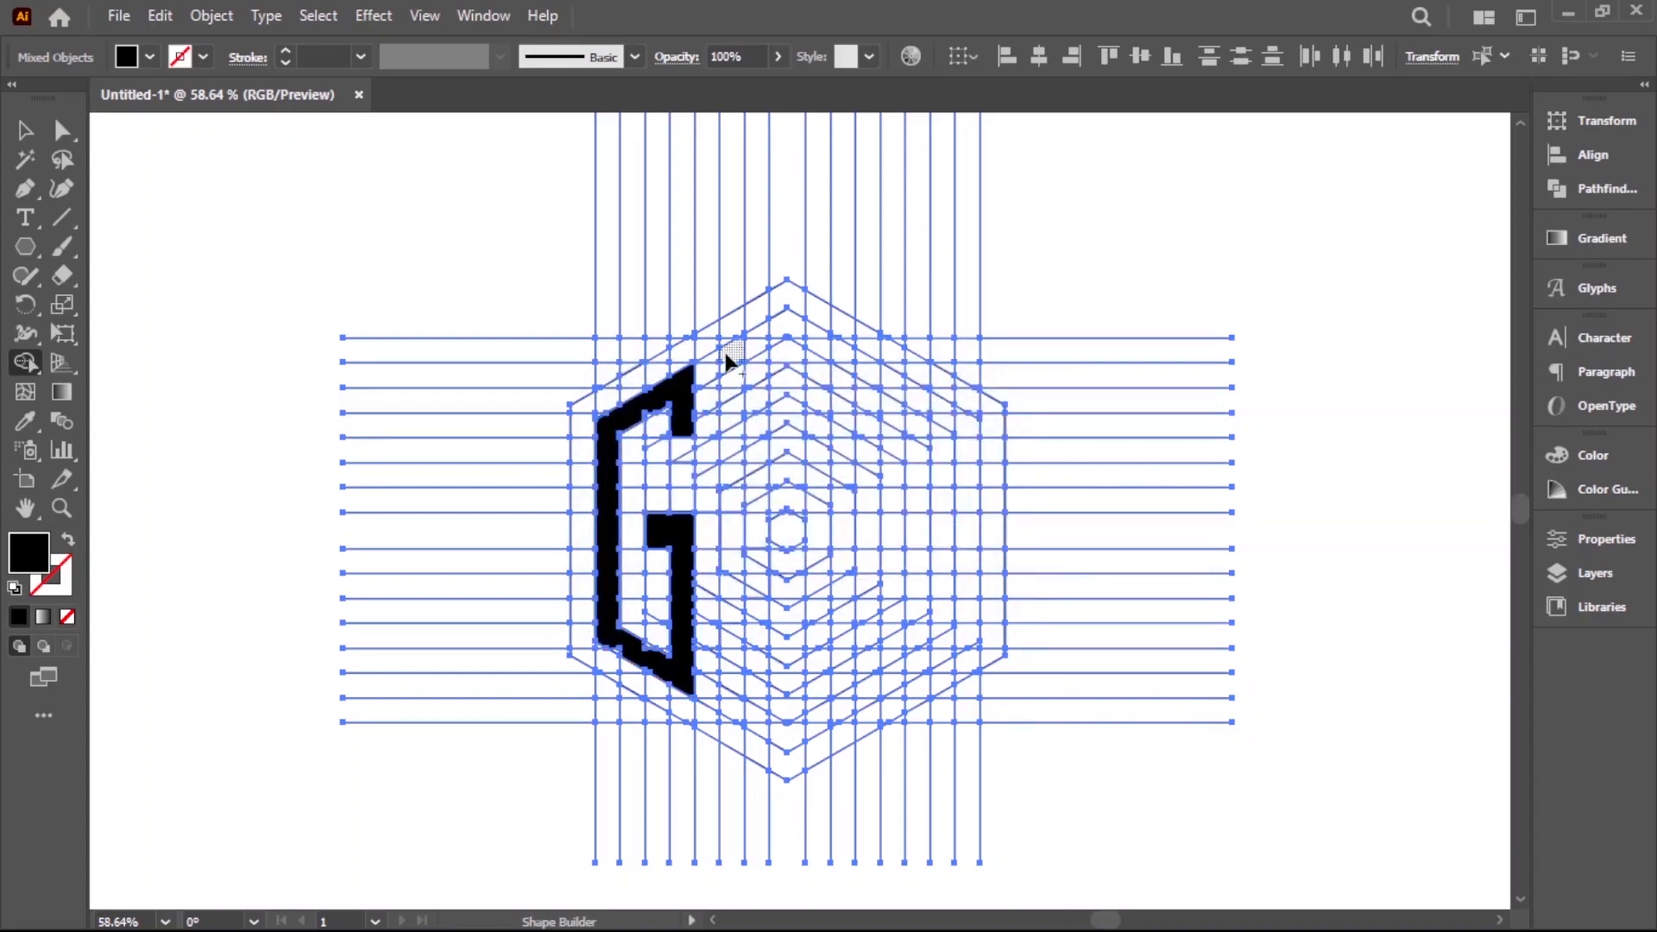
Merge grid cells around the middle of the hexagon into a tall black letter O with pointed ends
left_click_drag(735, 673, 740, 713)
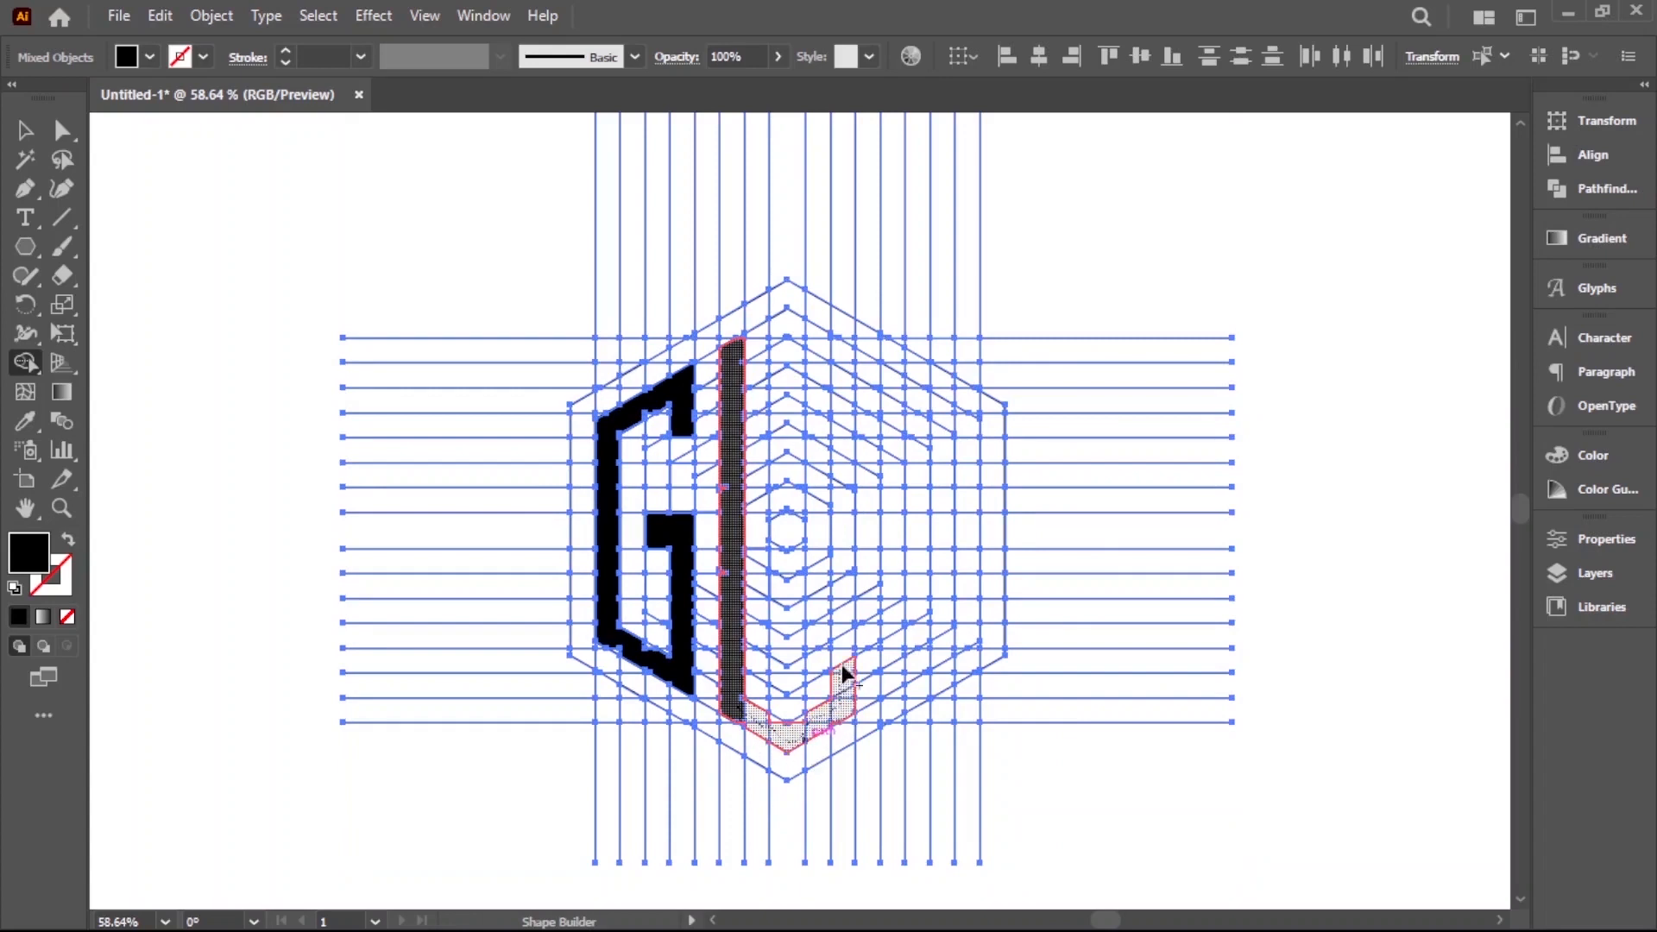
left_click_drag(842, 666, 842, 526)
mouse_move(846, 451)
left_mouse_down()
mouse_move(842, 345)
mouse_move(772, 342)
left_mouse_up()
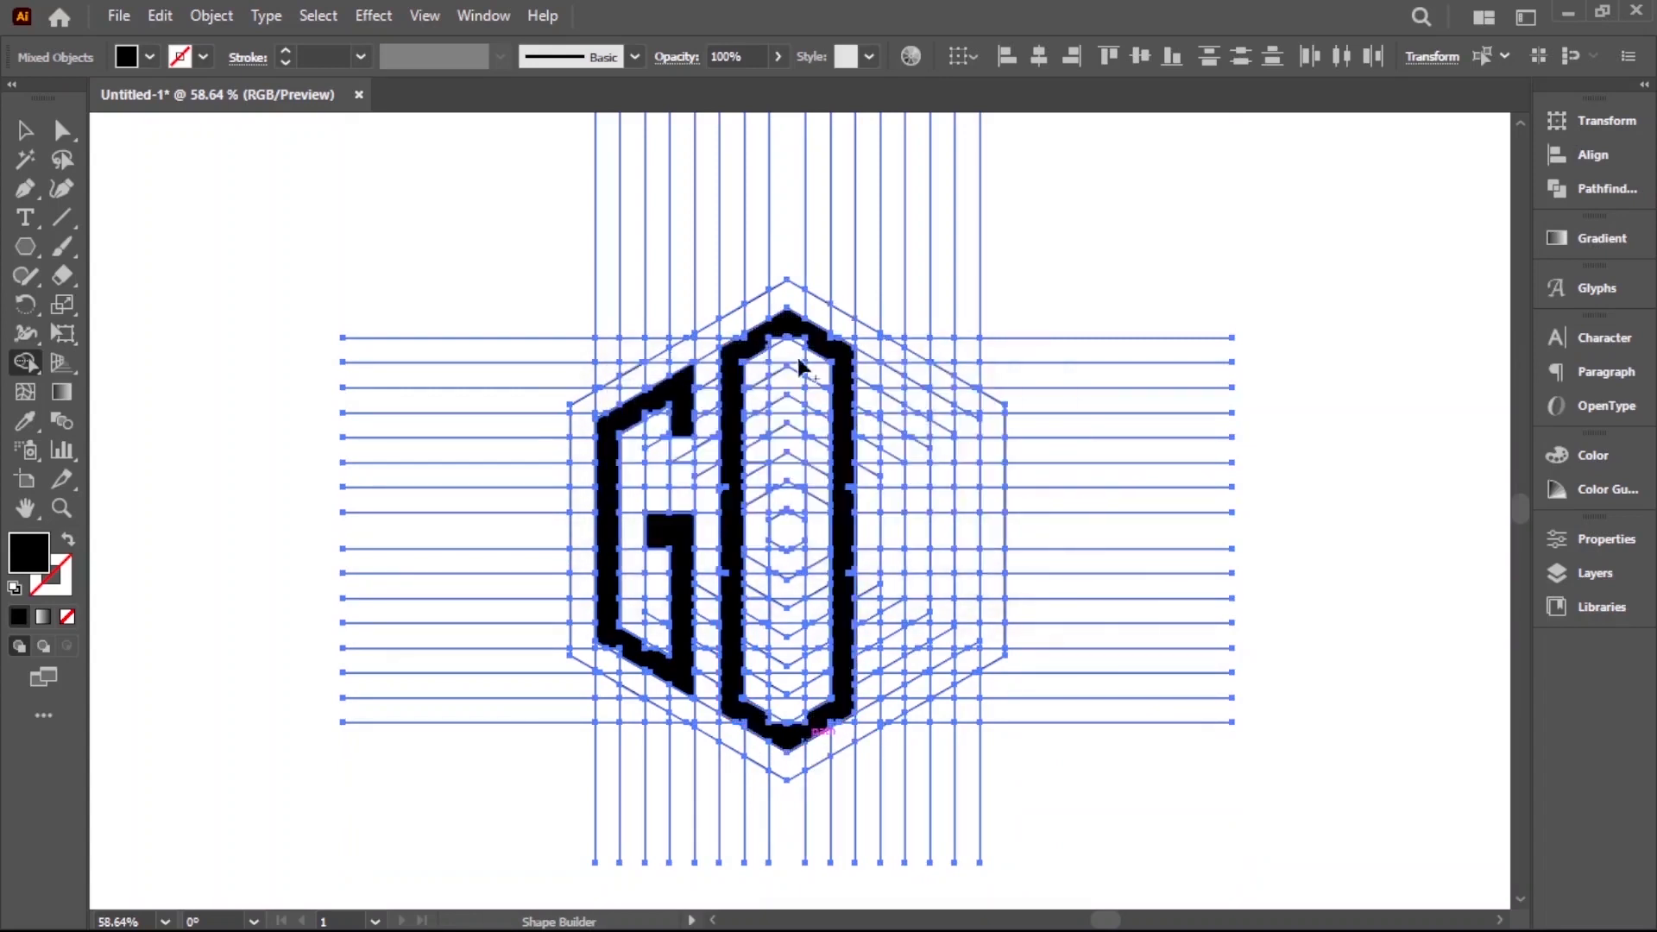
Merge grid cells in the right part of the hexagon into a second black letter G
left_click_drag(894, 378, 900, 484)
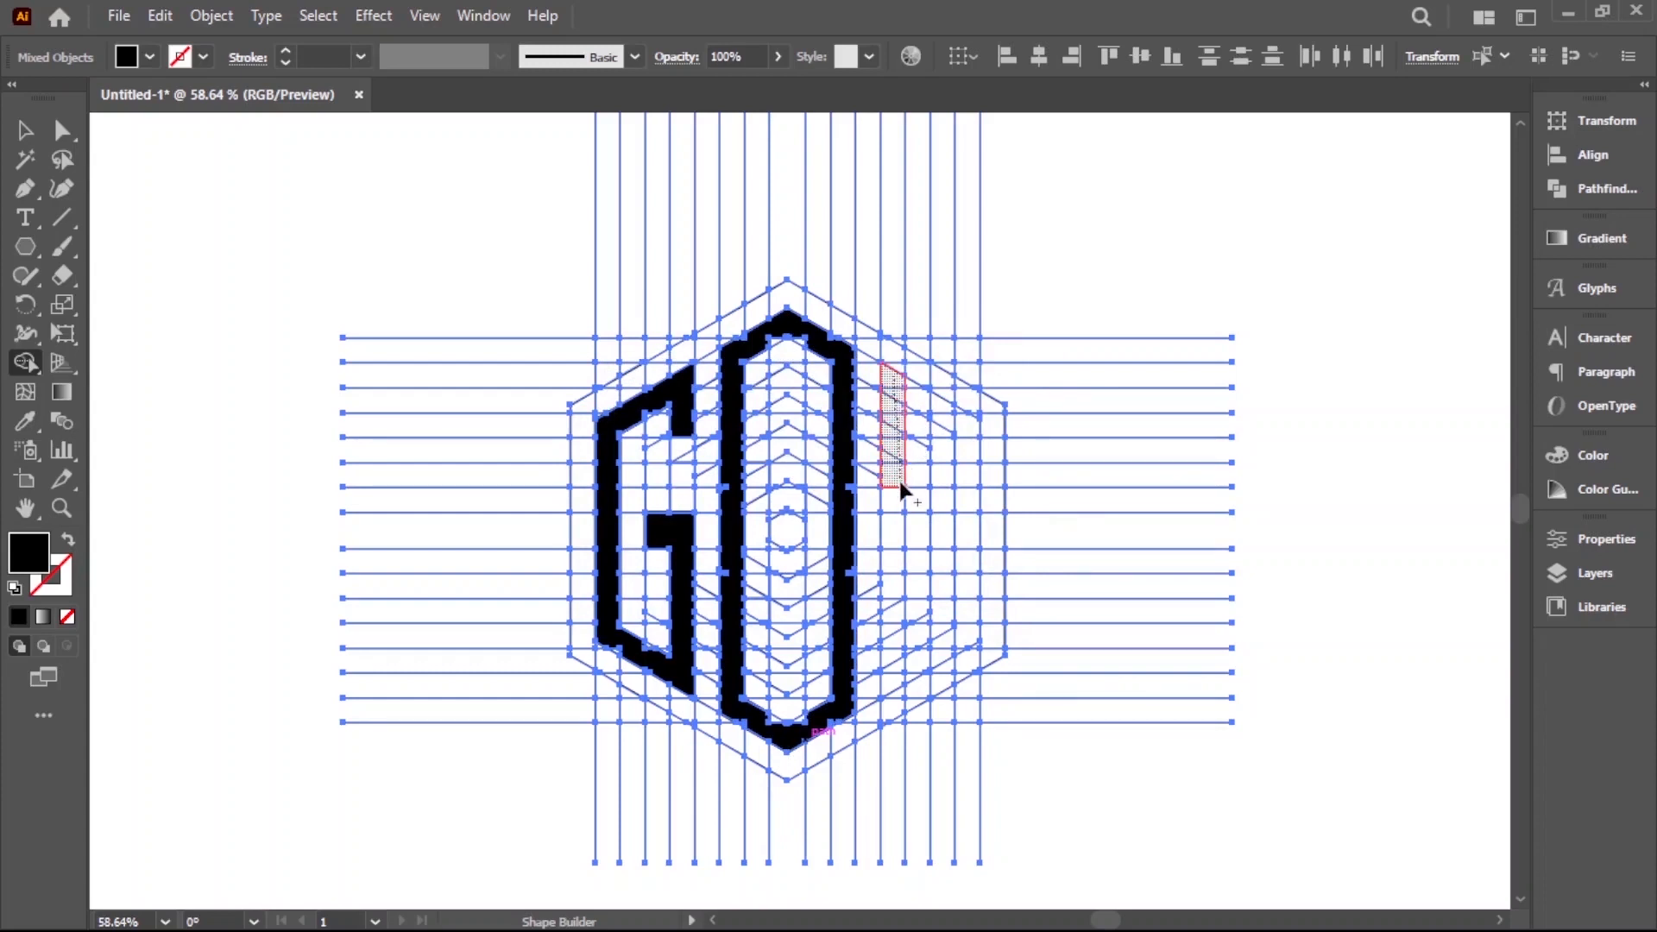
mouse_move(894, 673)
left_mouse_down()
mouse_move(964, 632)
mouse_move(968, 537)
mouse_move(931, 531)
left_mouse_up()
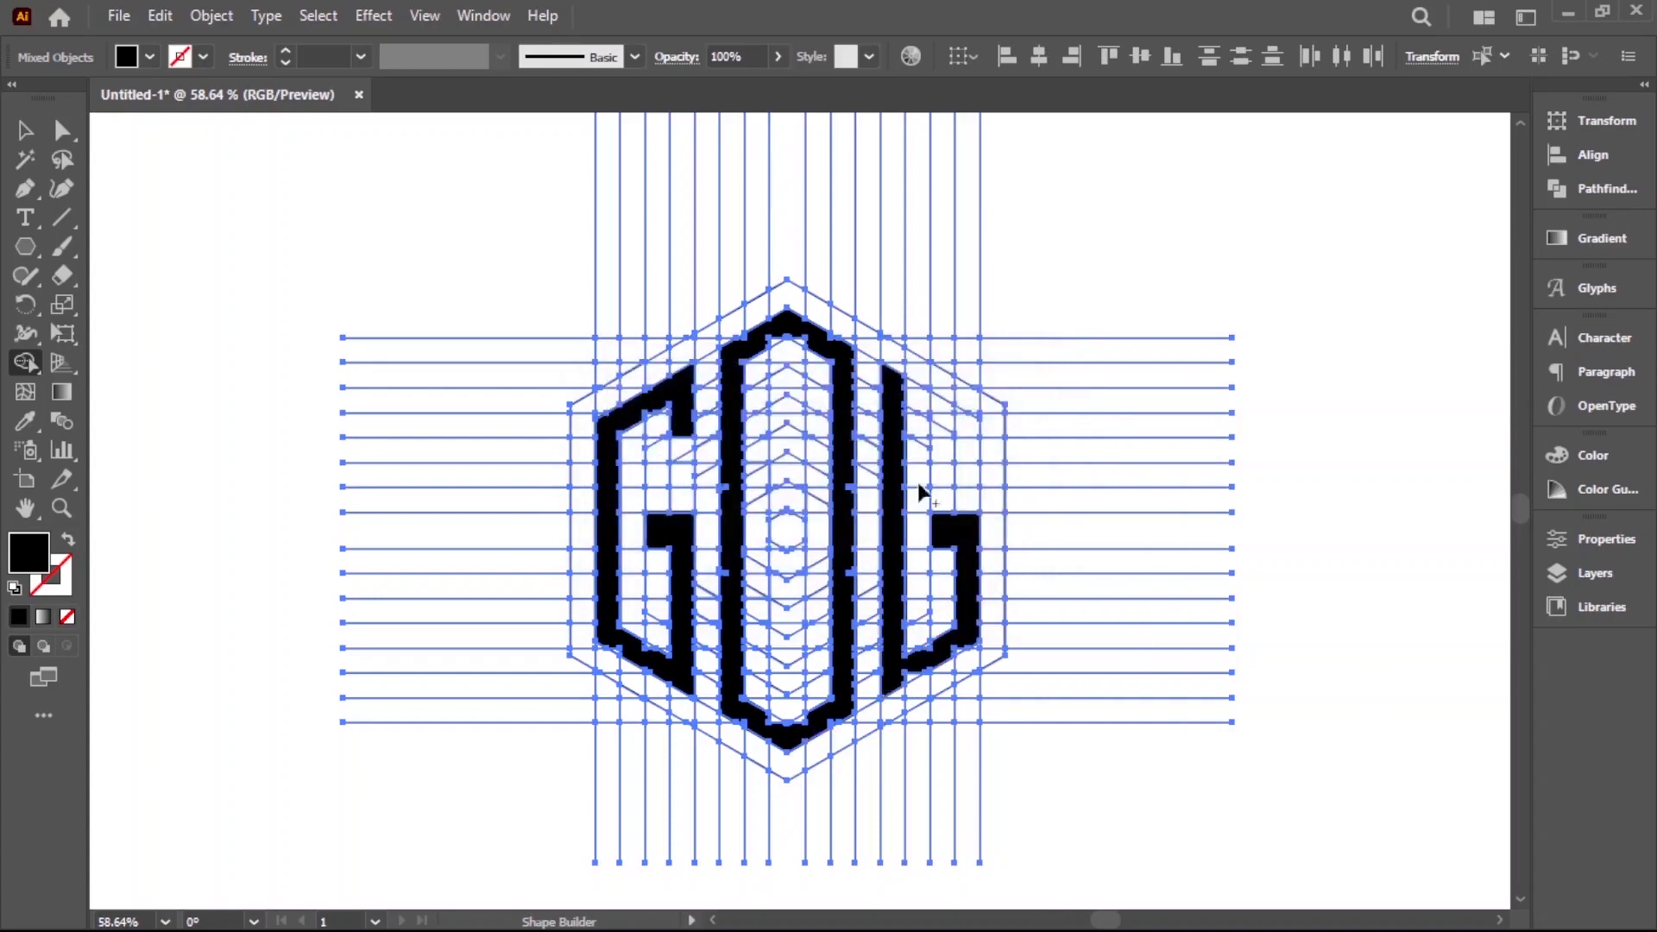
left_click_drag(903, 386, 963, 447)
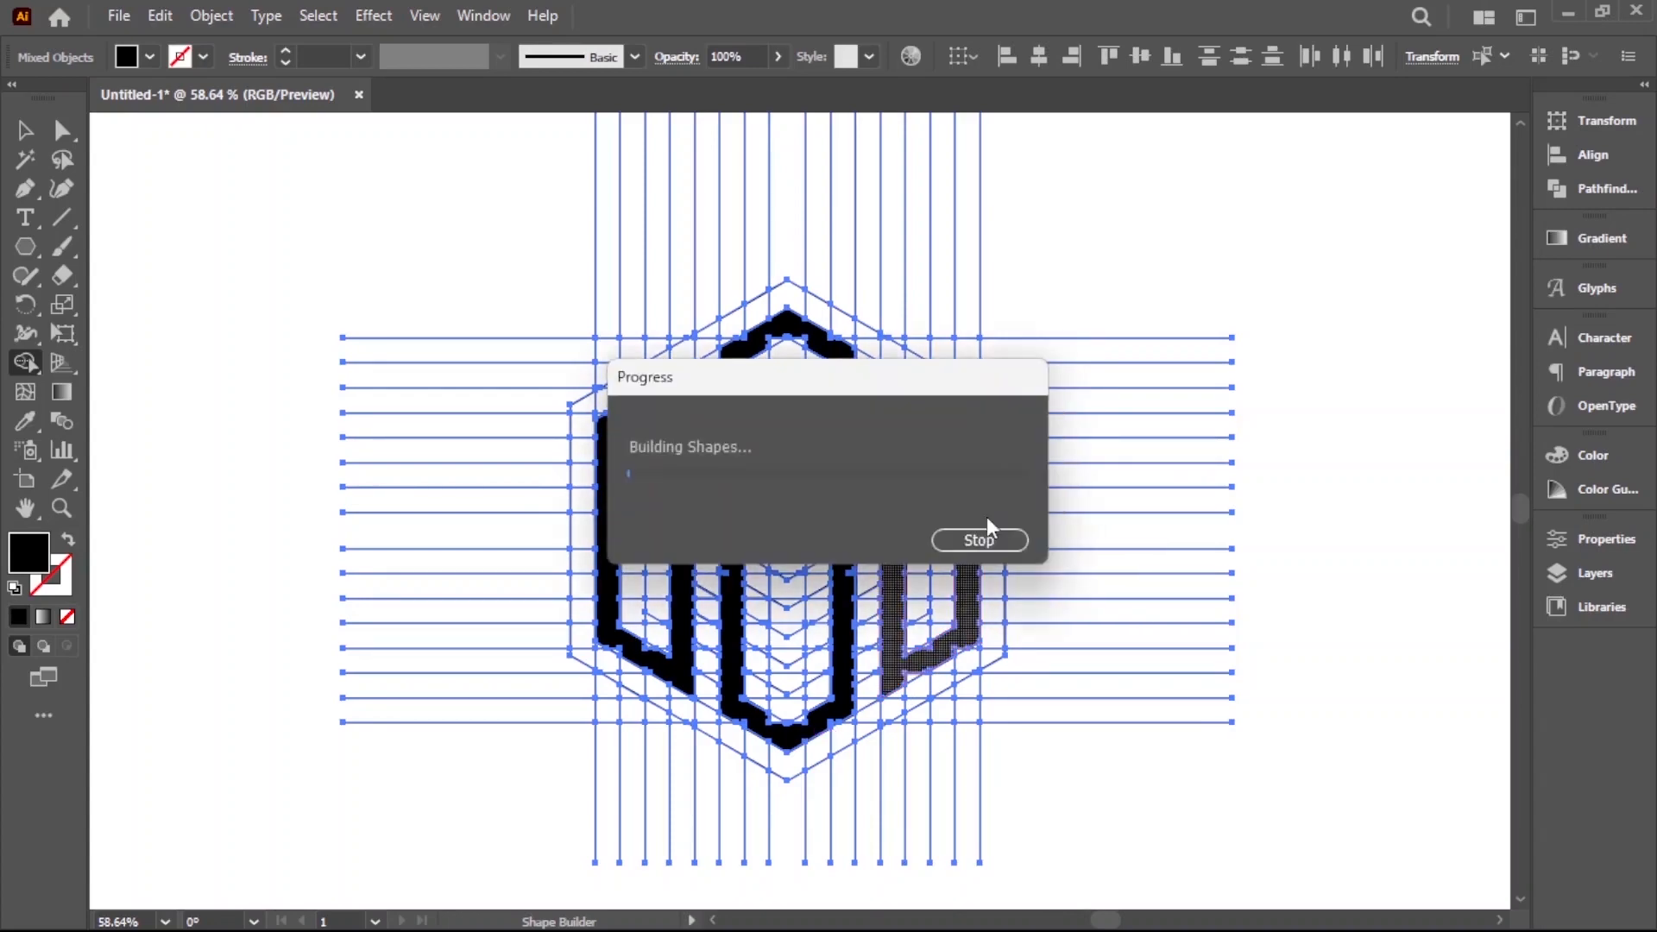
Merge the leftover slivers along the upper and lower diagonals of the right letter G into its shape
key("ctrl+space")
left_click_drag(947, 426, 1184, 548)
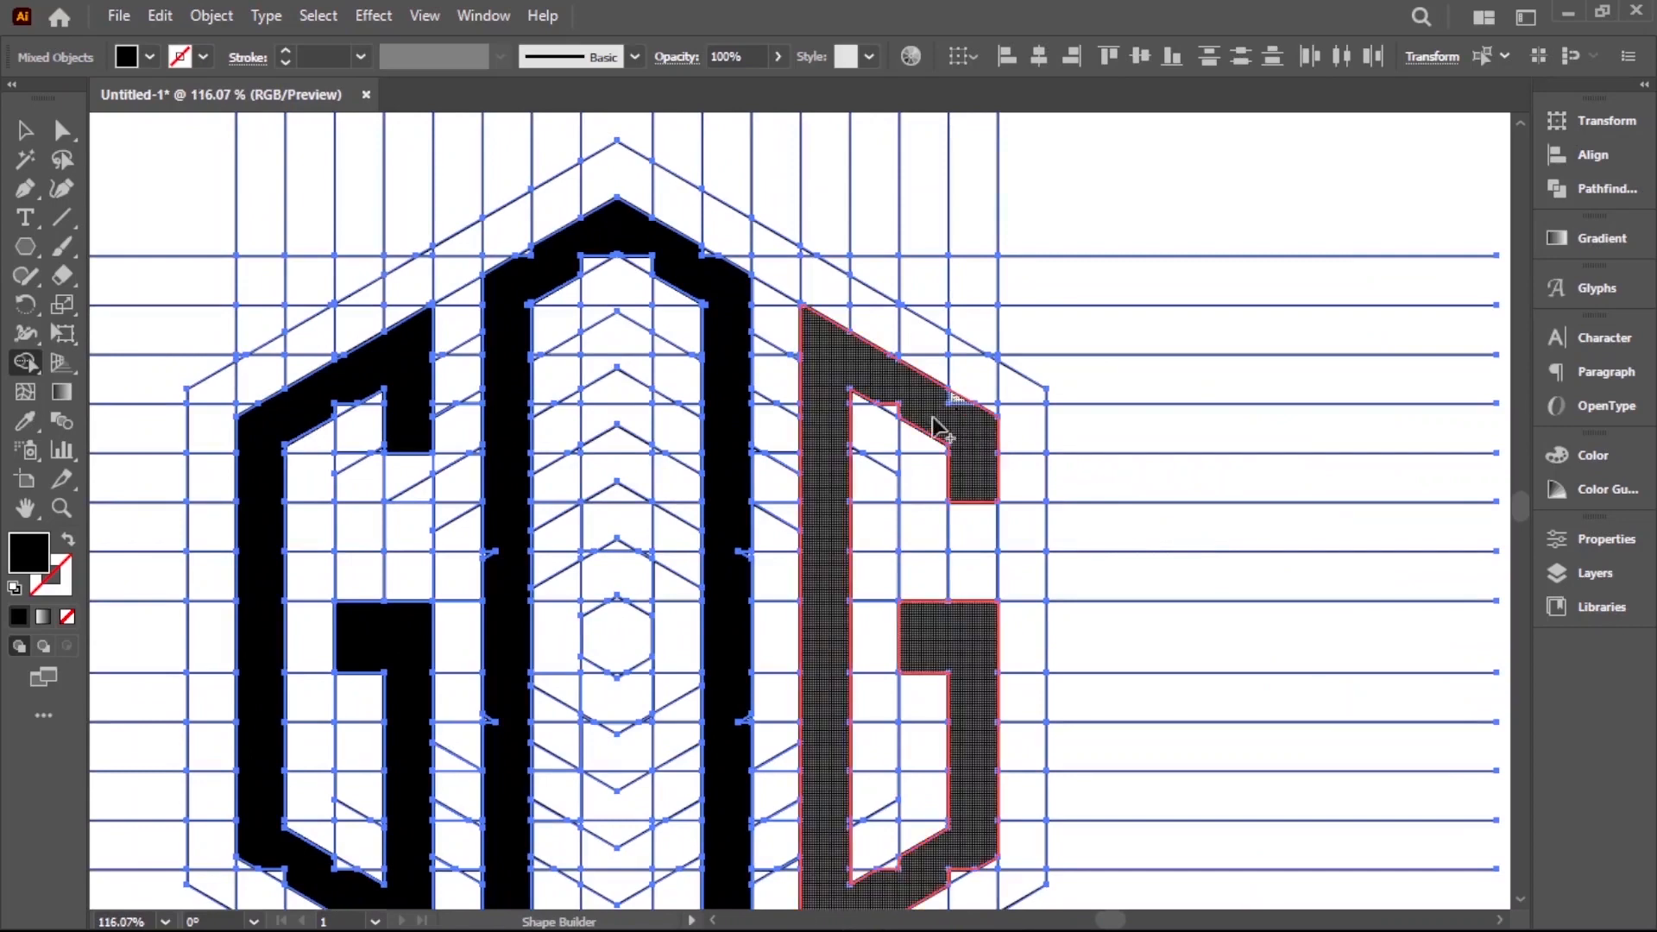
scroll(923, 734, "down", 2)
scroll(928, 737, "down", 2)
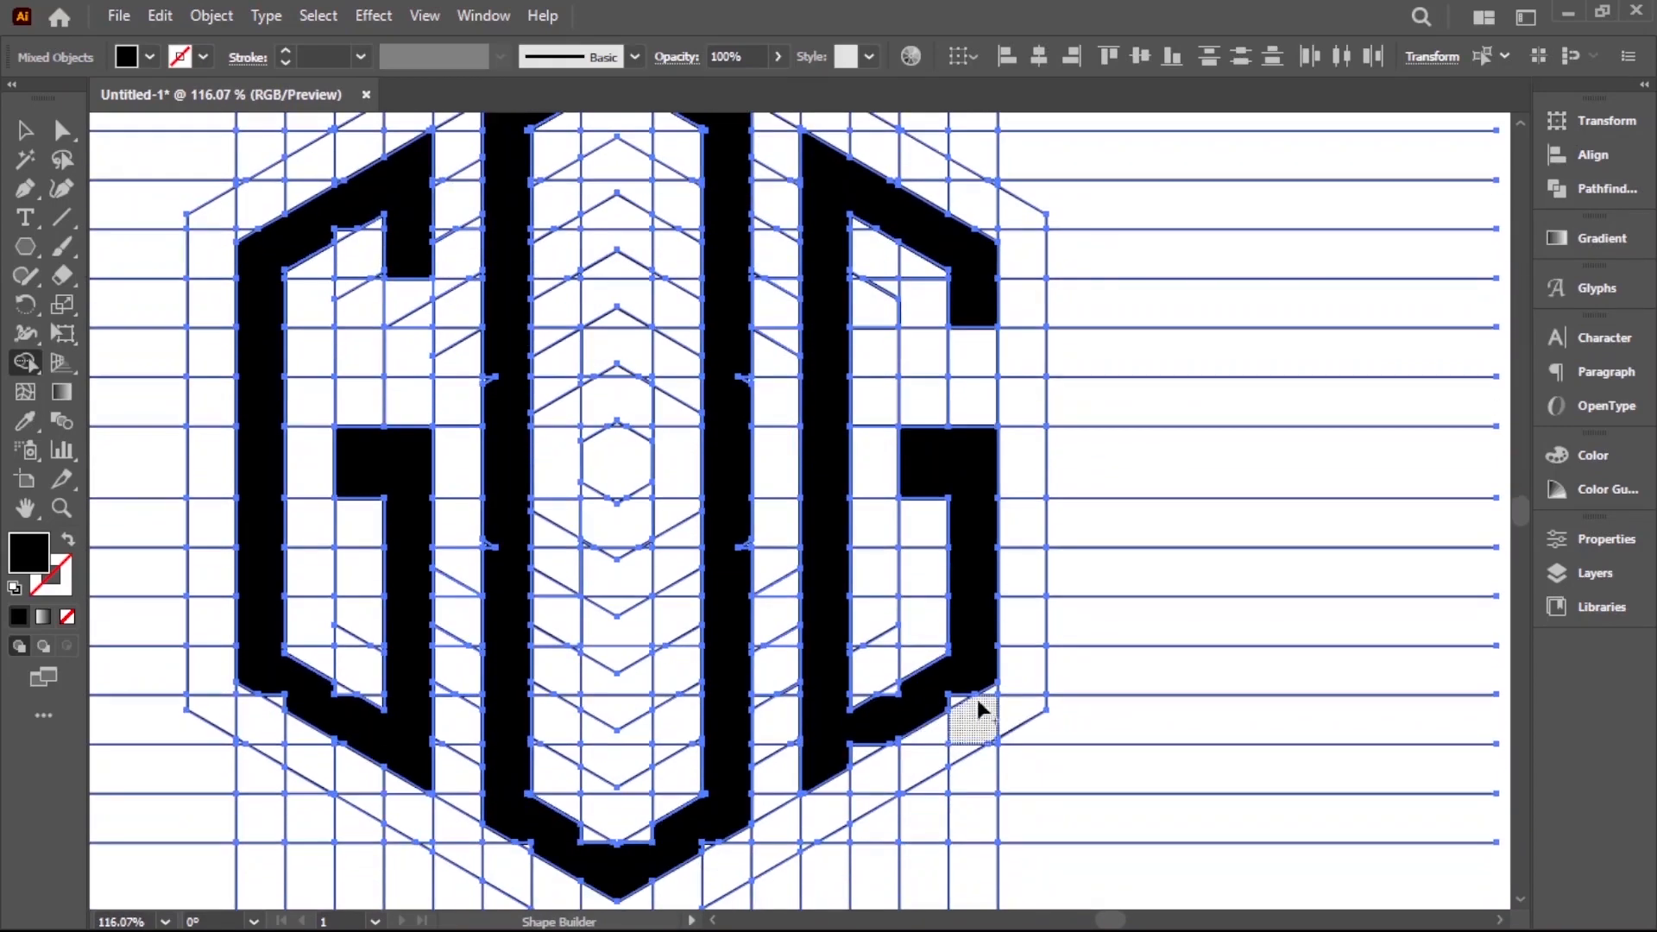
left_click_drag(883, 720, 886, 713)
left_click_drag(892, 689, 892, 713)
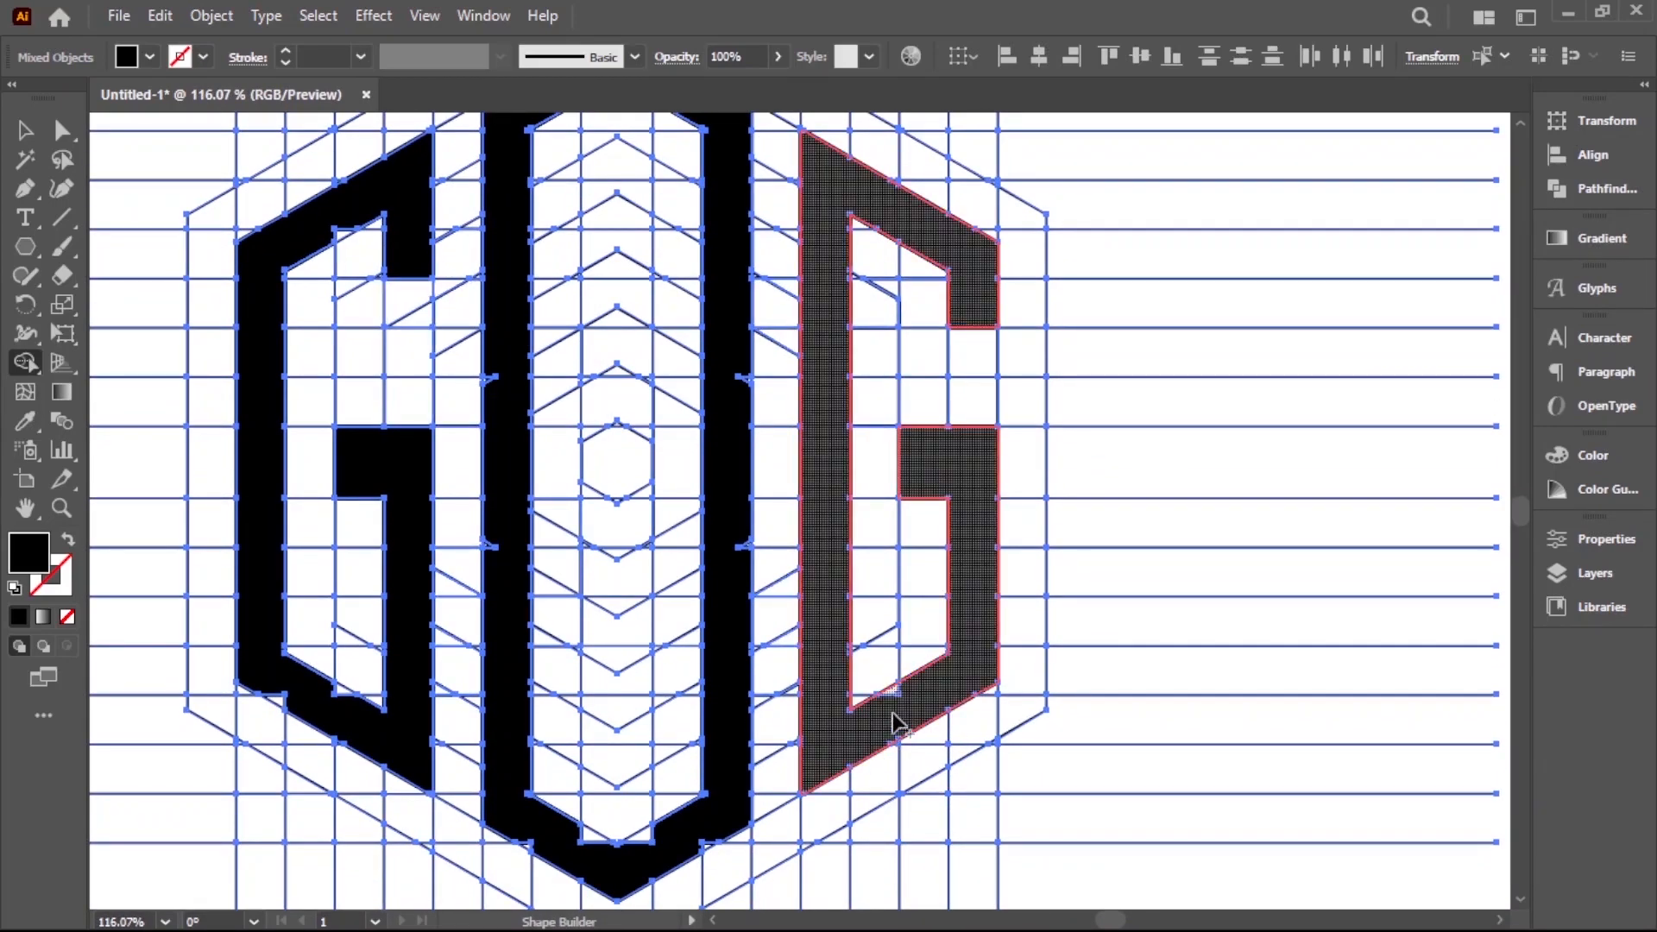
left_click_drag(952, 825, 949, 820)
Merge the leftover slivers around the lower point of the central letter O into its shape
scroll(638, 863, "up", 1)
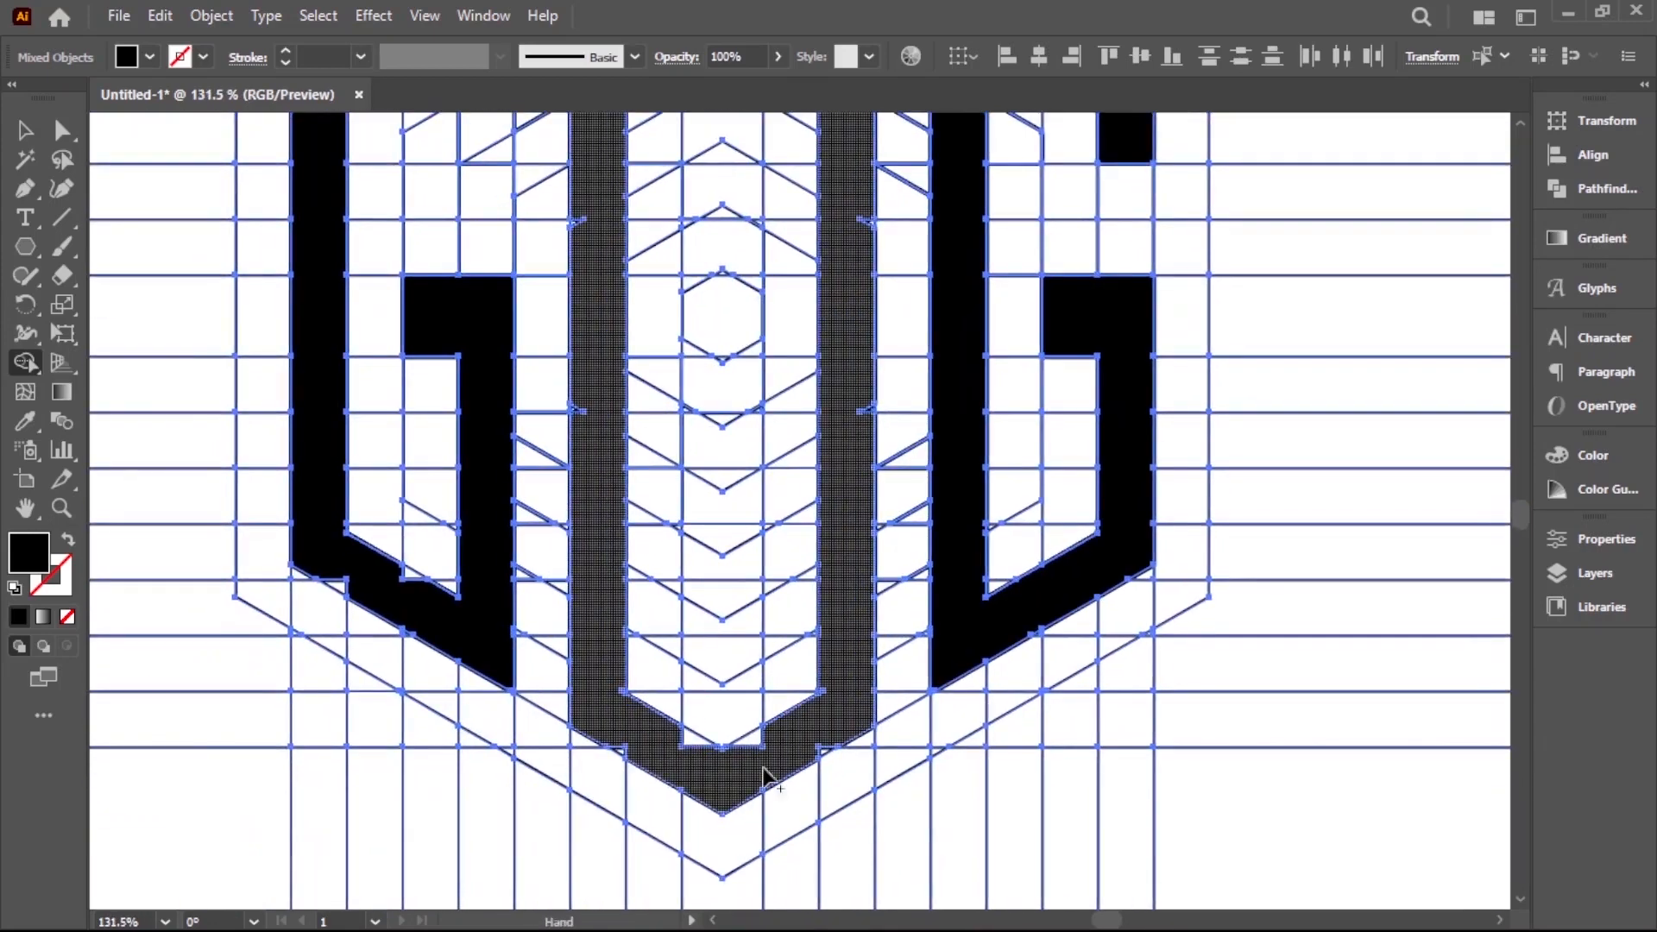
left_click_drag(712, 759, 759, 764)
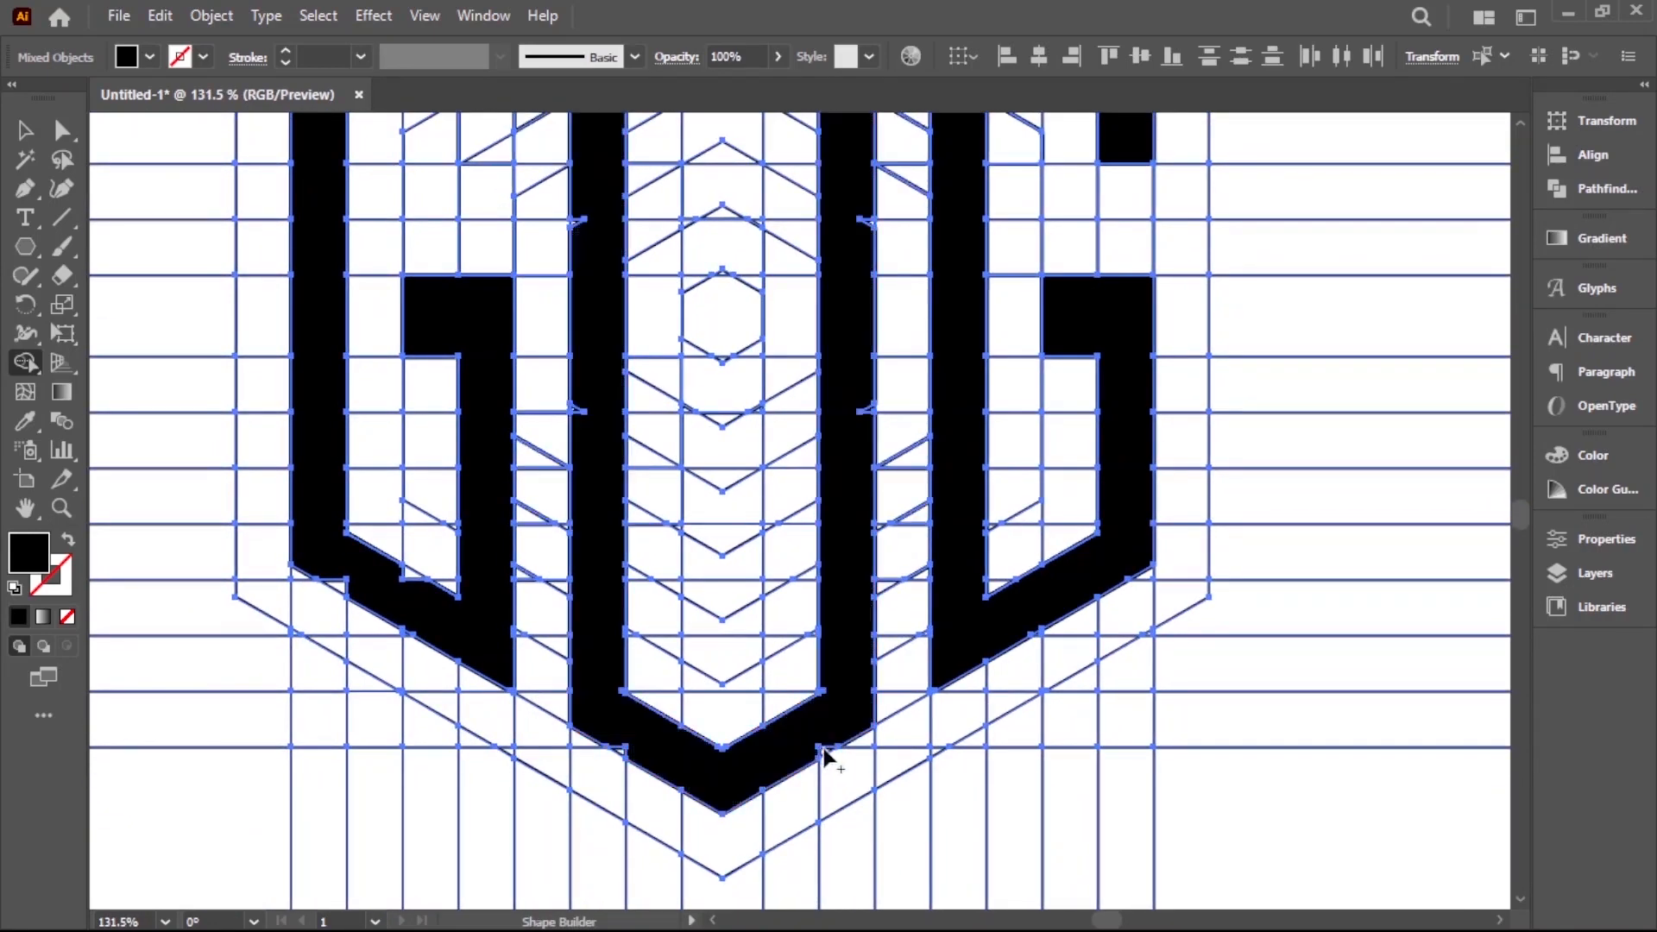
left_click_drag(834, 720, 804, 743)
left_click_drag(620, 751, 703, 762)
Merge the leftover slivers on the sides and upper point of the central letter O into its shape
scroll(818, 569, "up", 5)
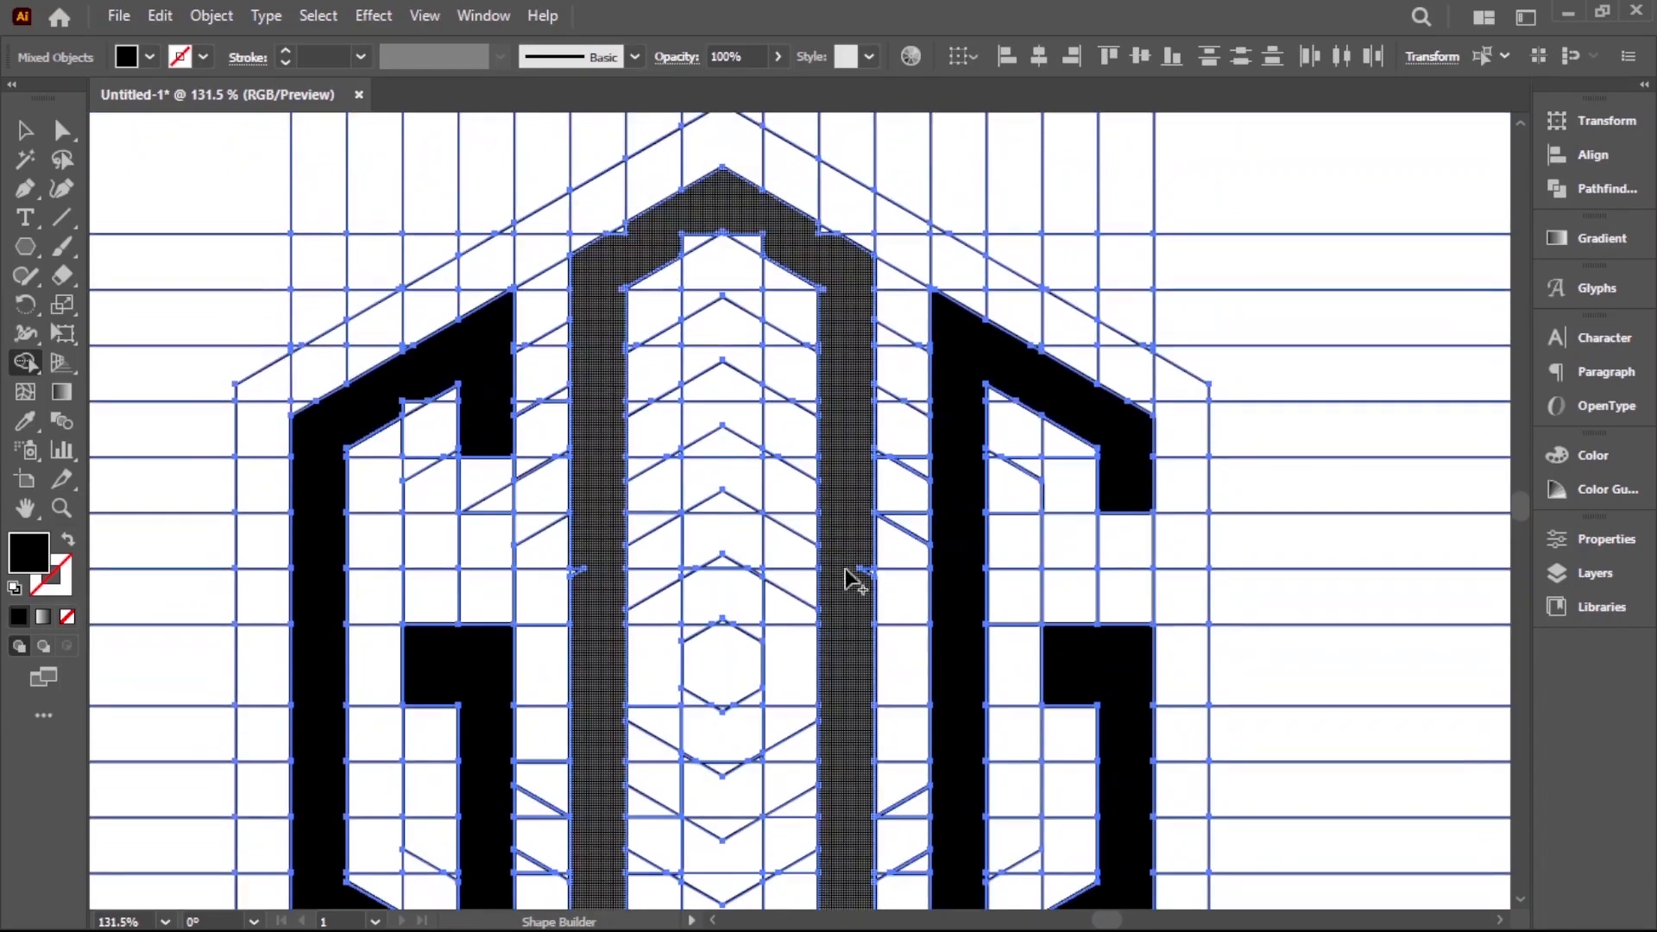
left_click(580, 575)
mouse_move(614, 292)
left_mouse_down()
mouse_move(846, 410)
mouse_move(820, 444)
left_mouse_up()
scroll(820, 388, "up", 3)
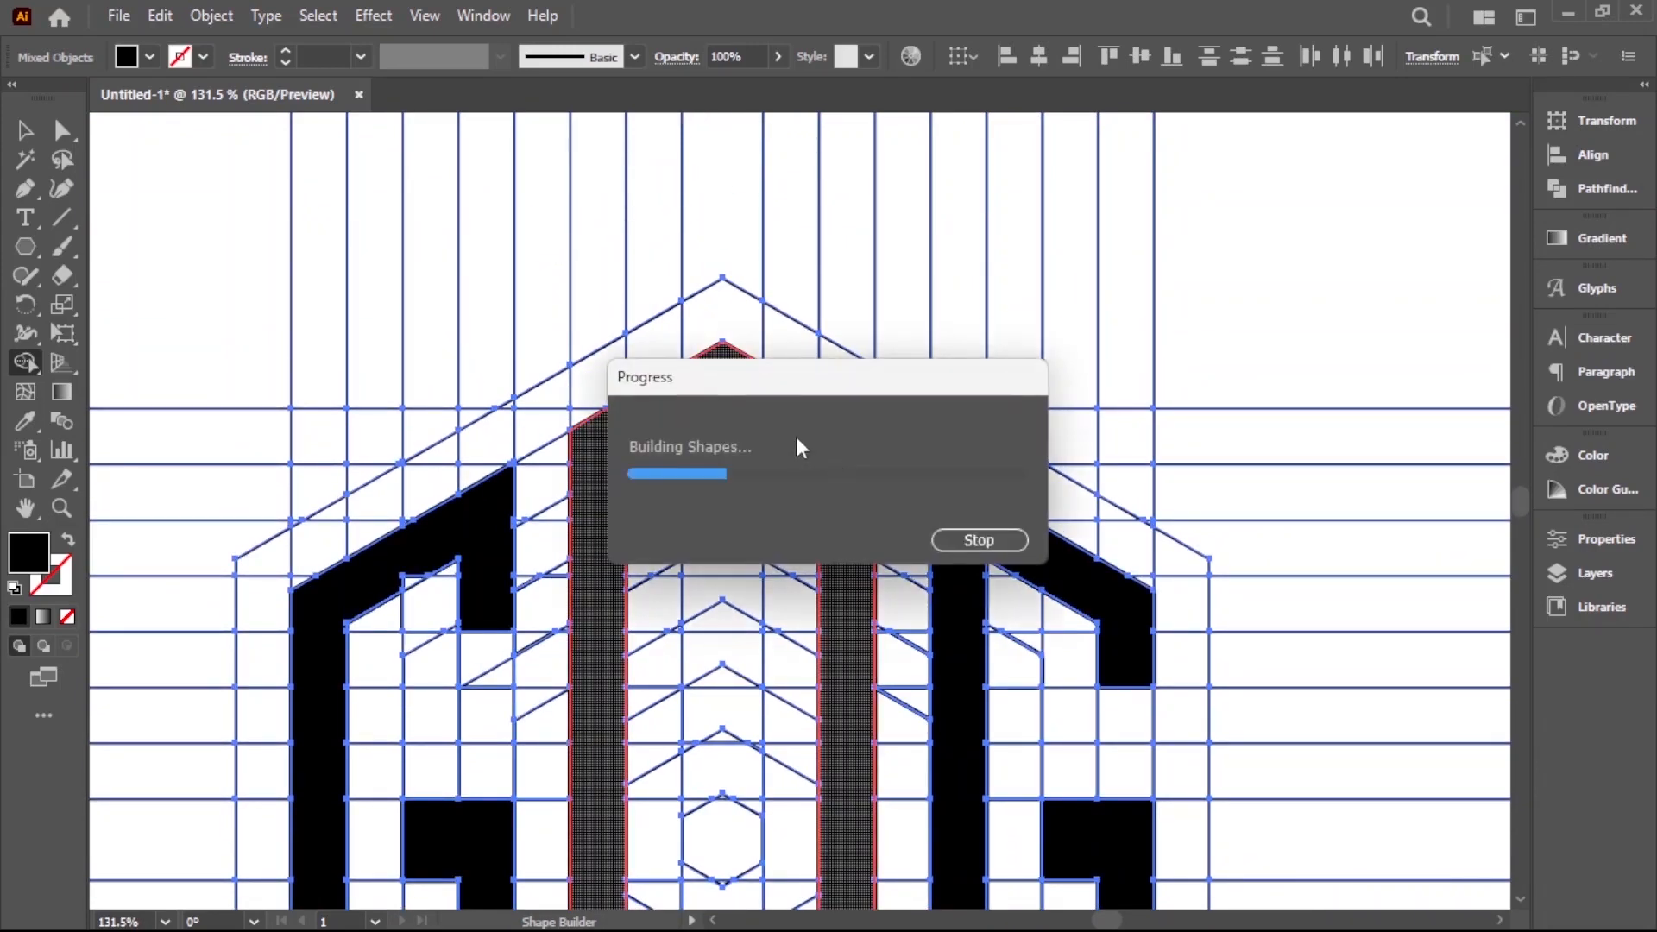
left_click_drag(688, 419, 629, 418)
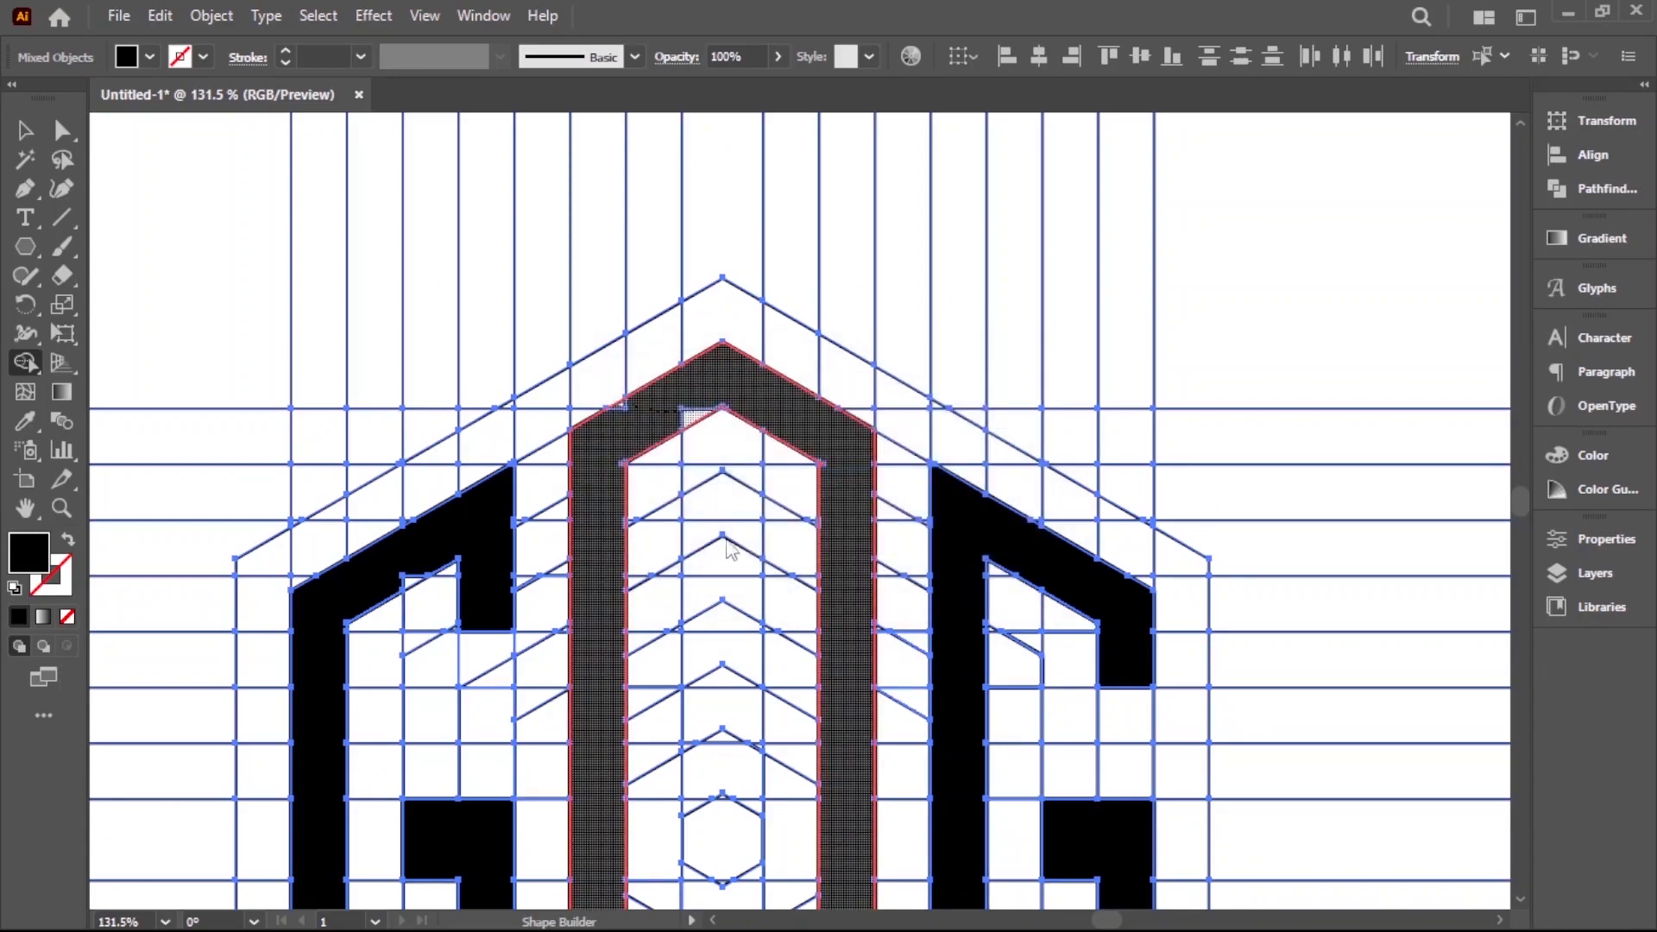
Merge the leftover slivers along the upper and lower diagonals of the left letter G into its shape
key("space")
mouse_move(403, 616)
left_mouse_down()
mouse_move(688, 340)
mouse_move(697, 298)
left_mouse_up()
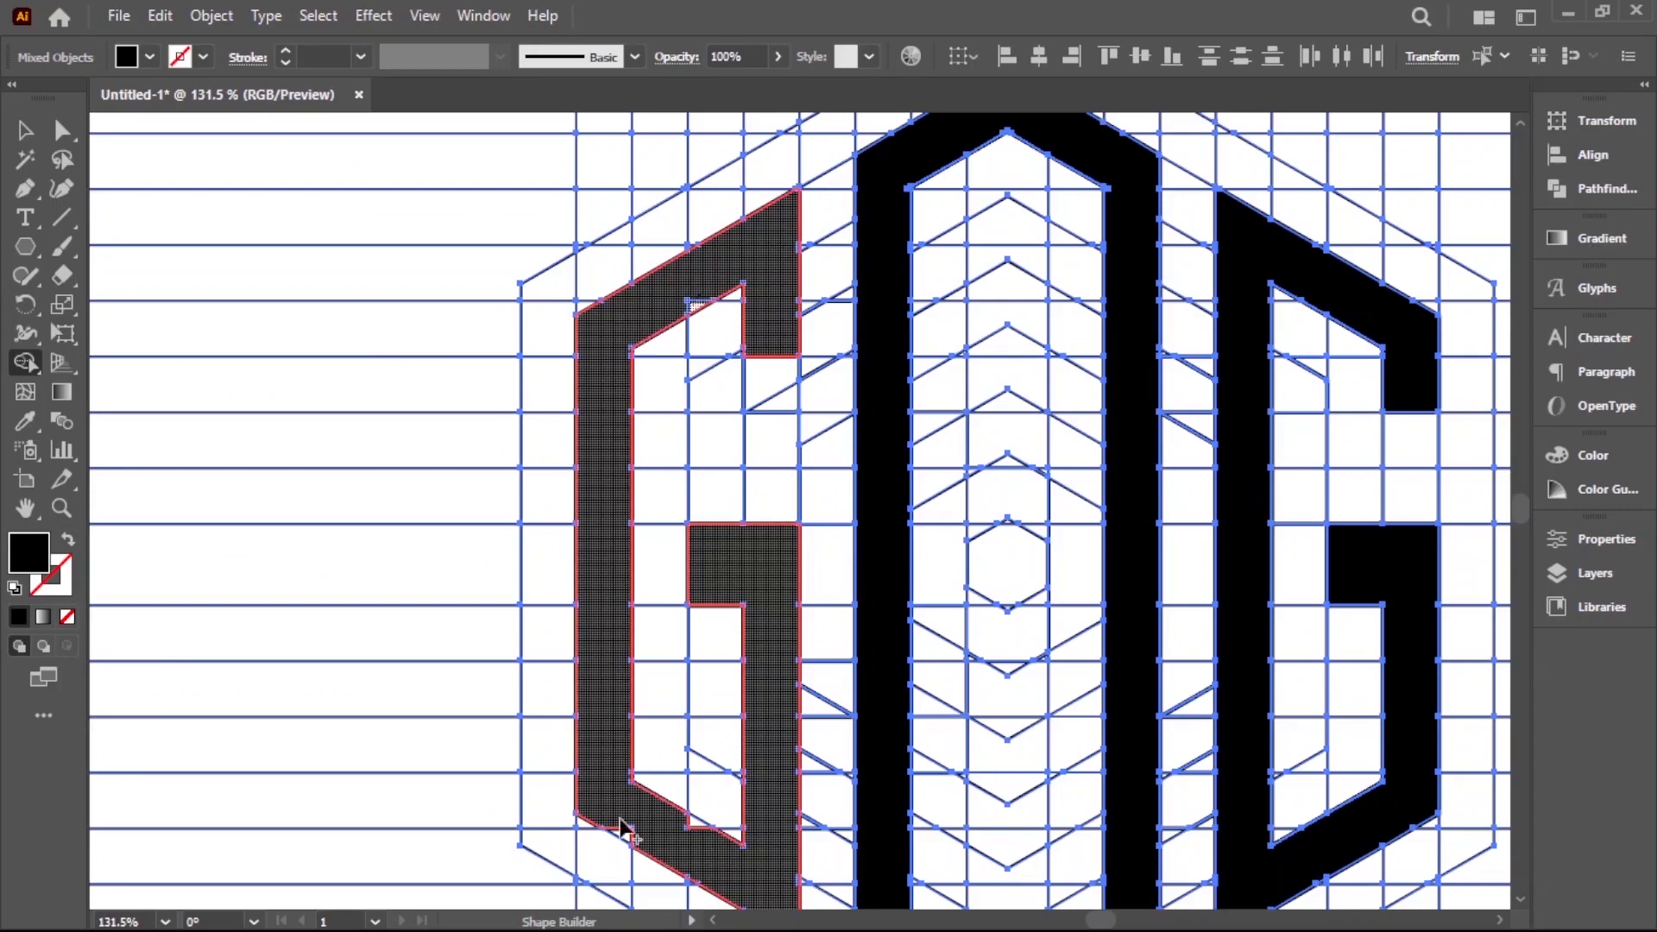
left_click_drag(626, 835, 695, 823)
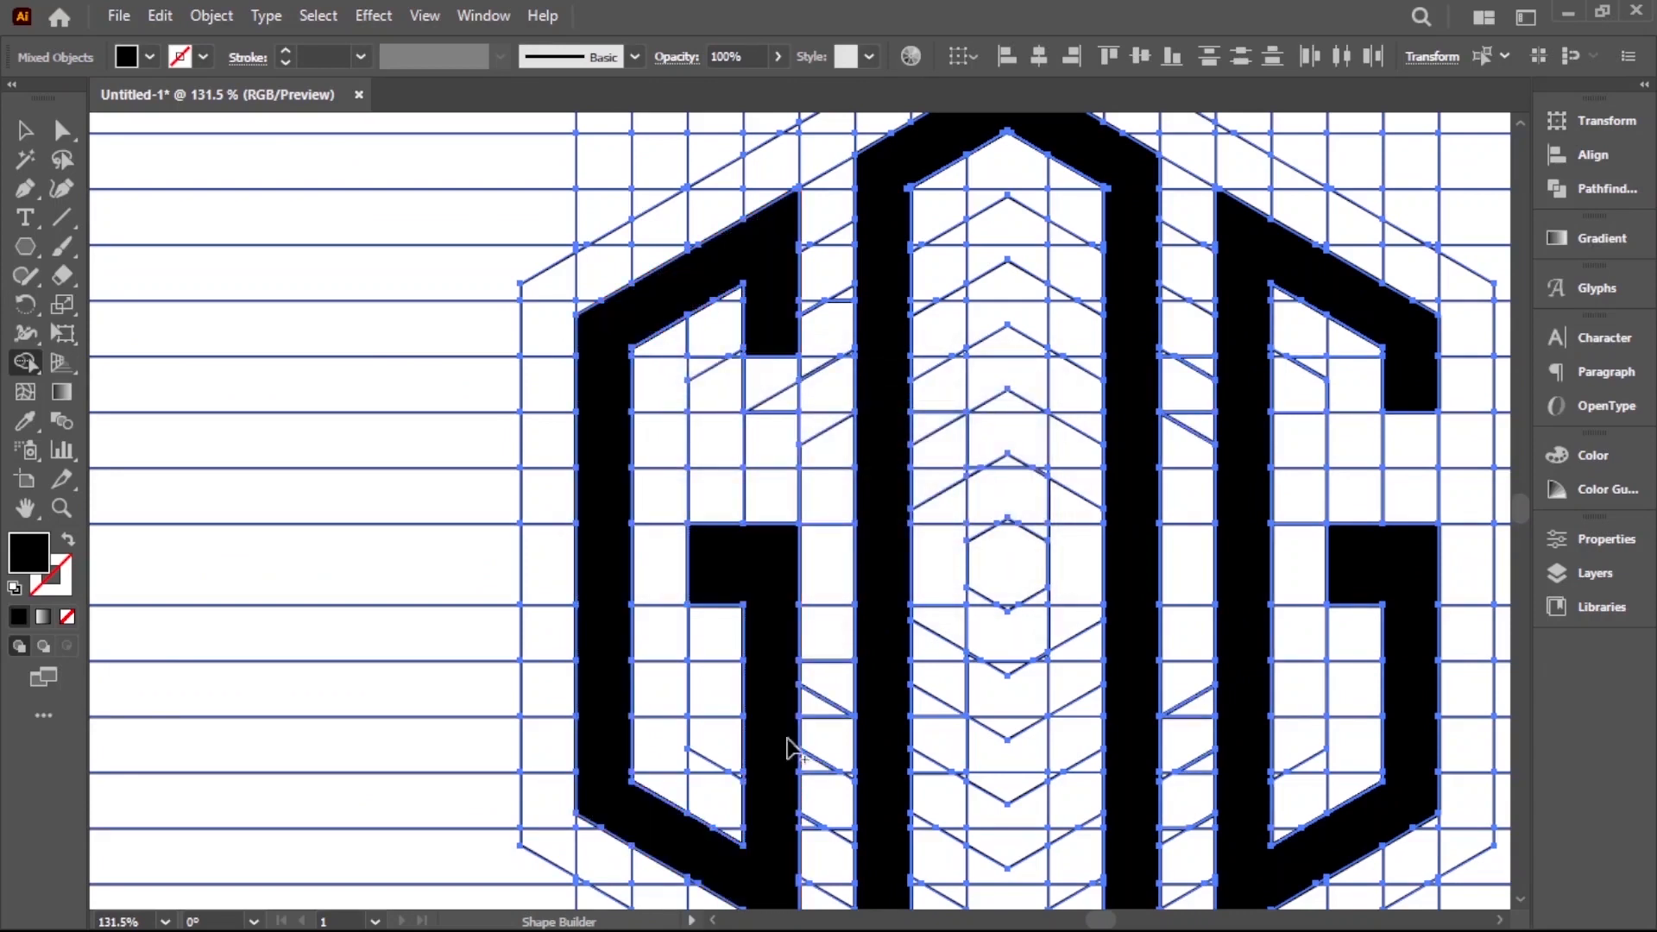
Merge the tiny sliver at the upper-right inner corner of the central letter O with Shape Builder
scroll(802, 753, "down", 3)
key("v")
key("space")
left_click_drag(1009, 207, 932, 518)
key("ctrl+space")
left_click_drag(932, 514, 1139, 473)
key("space")
left_click_drag(856, 281, 935, 548)
left_click(25, 363)
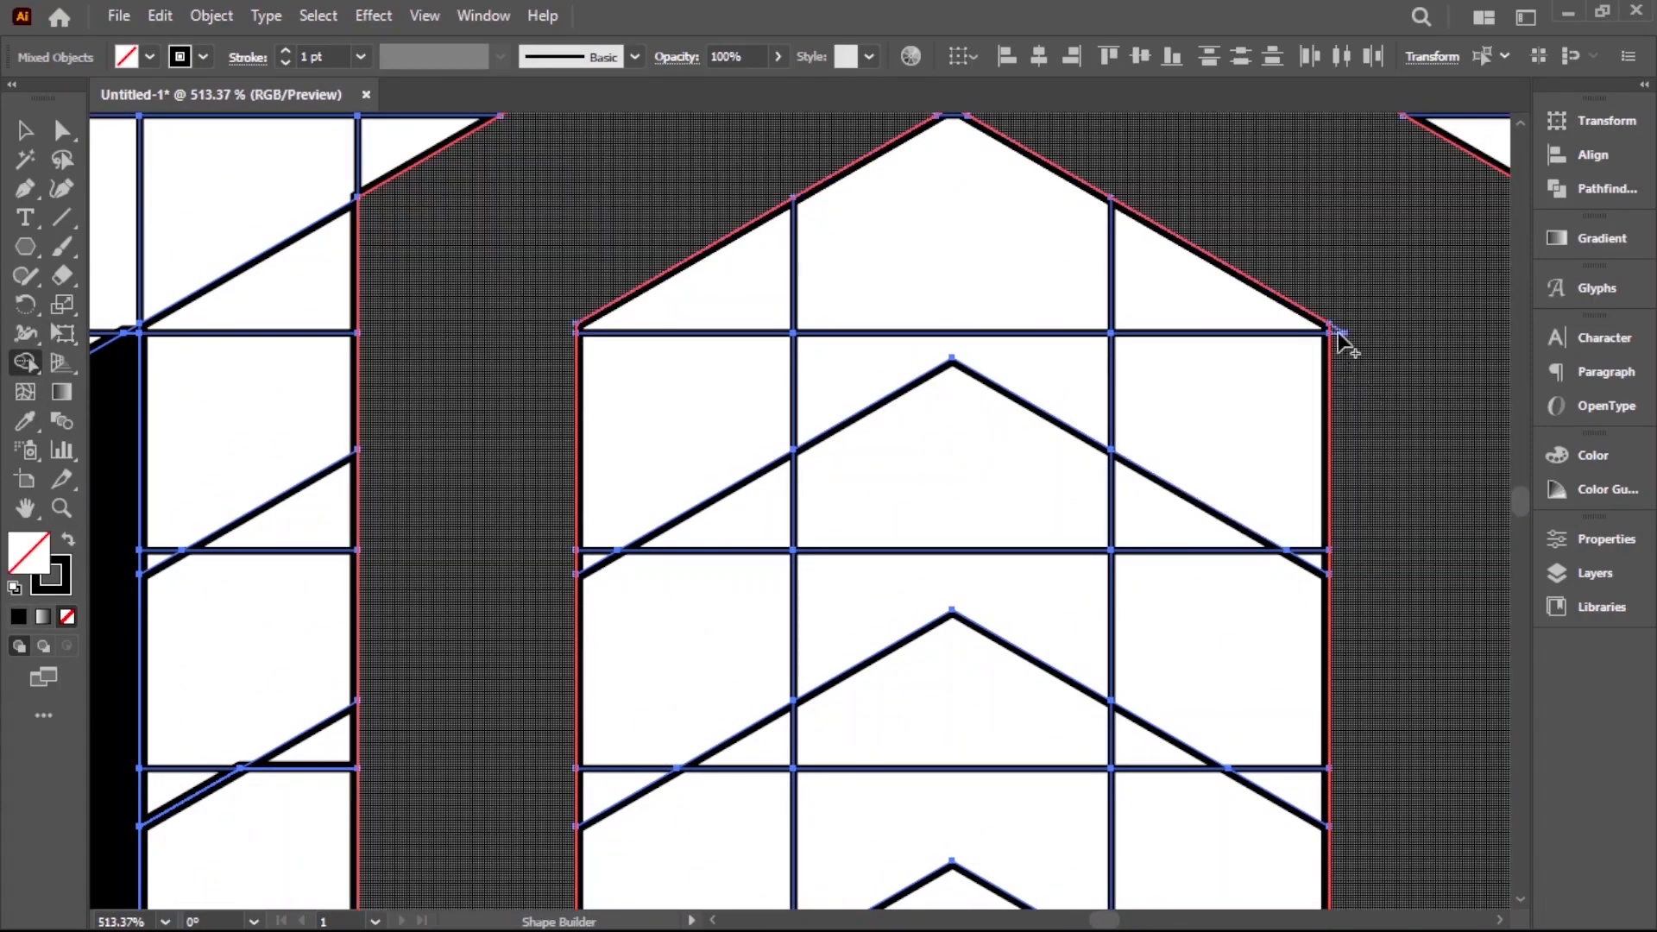
left_click(1380, 320)
key("v")
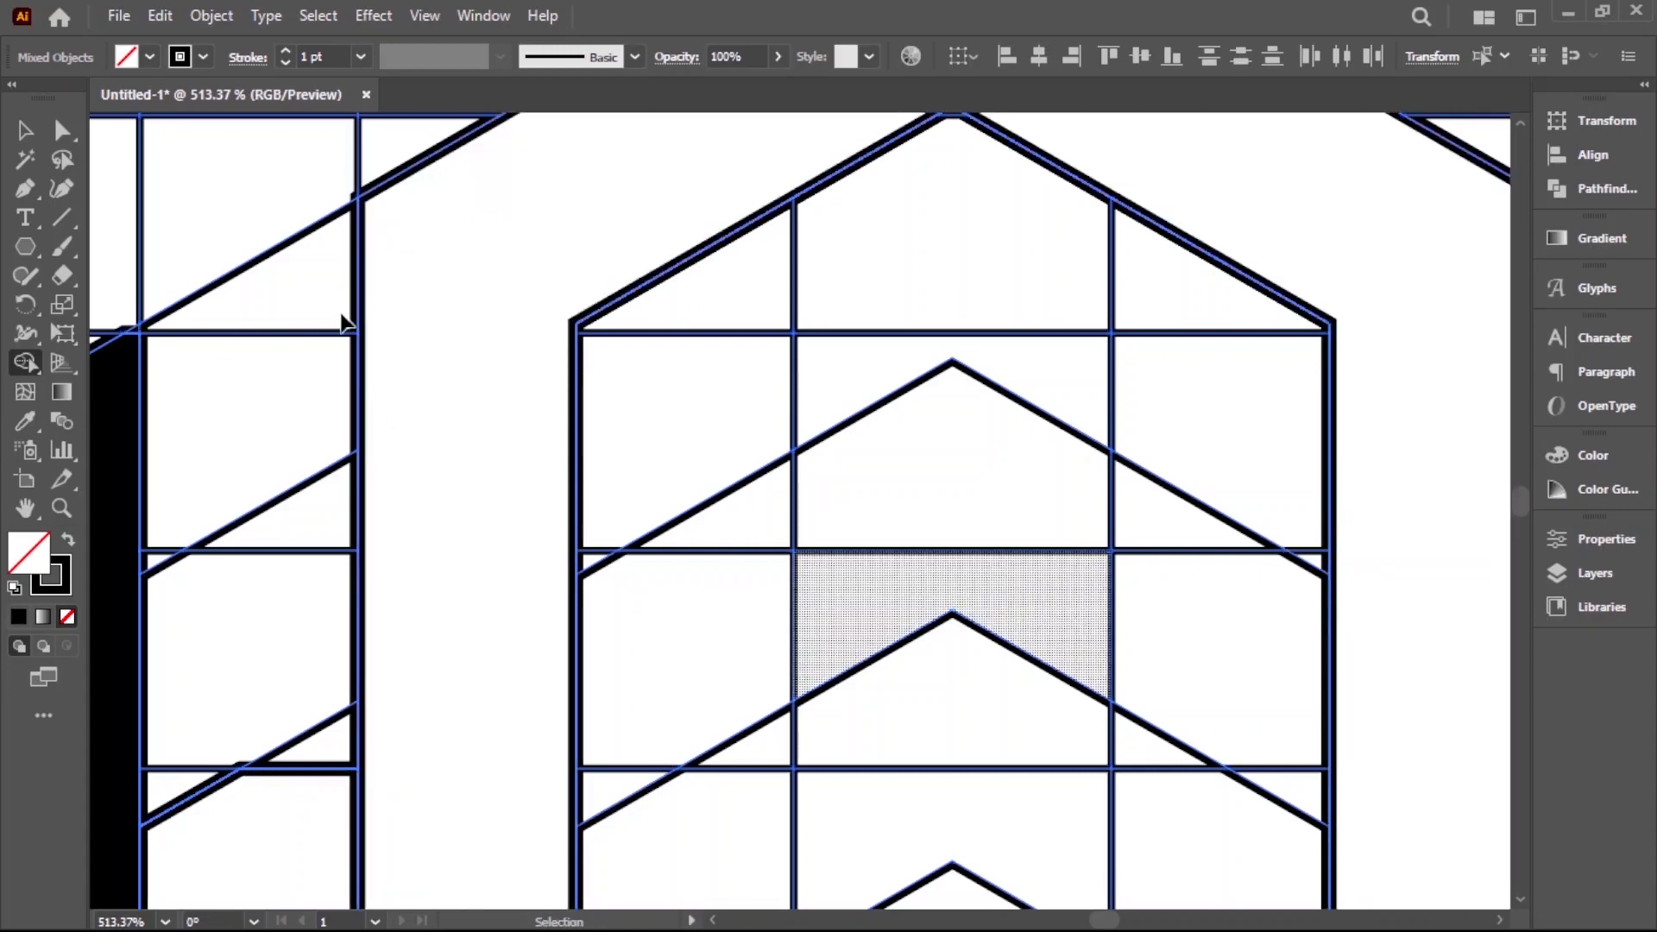
Undo the last merge and set the Shape Builder colours to a black fill with no stroke
key("ctrl+z")
left_click(203, 57)
left_click(15, 95)
left_click(149, 57)
left_click(67, 97)
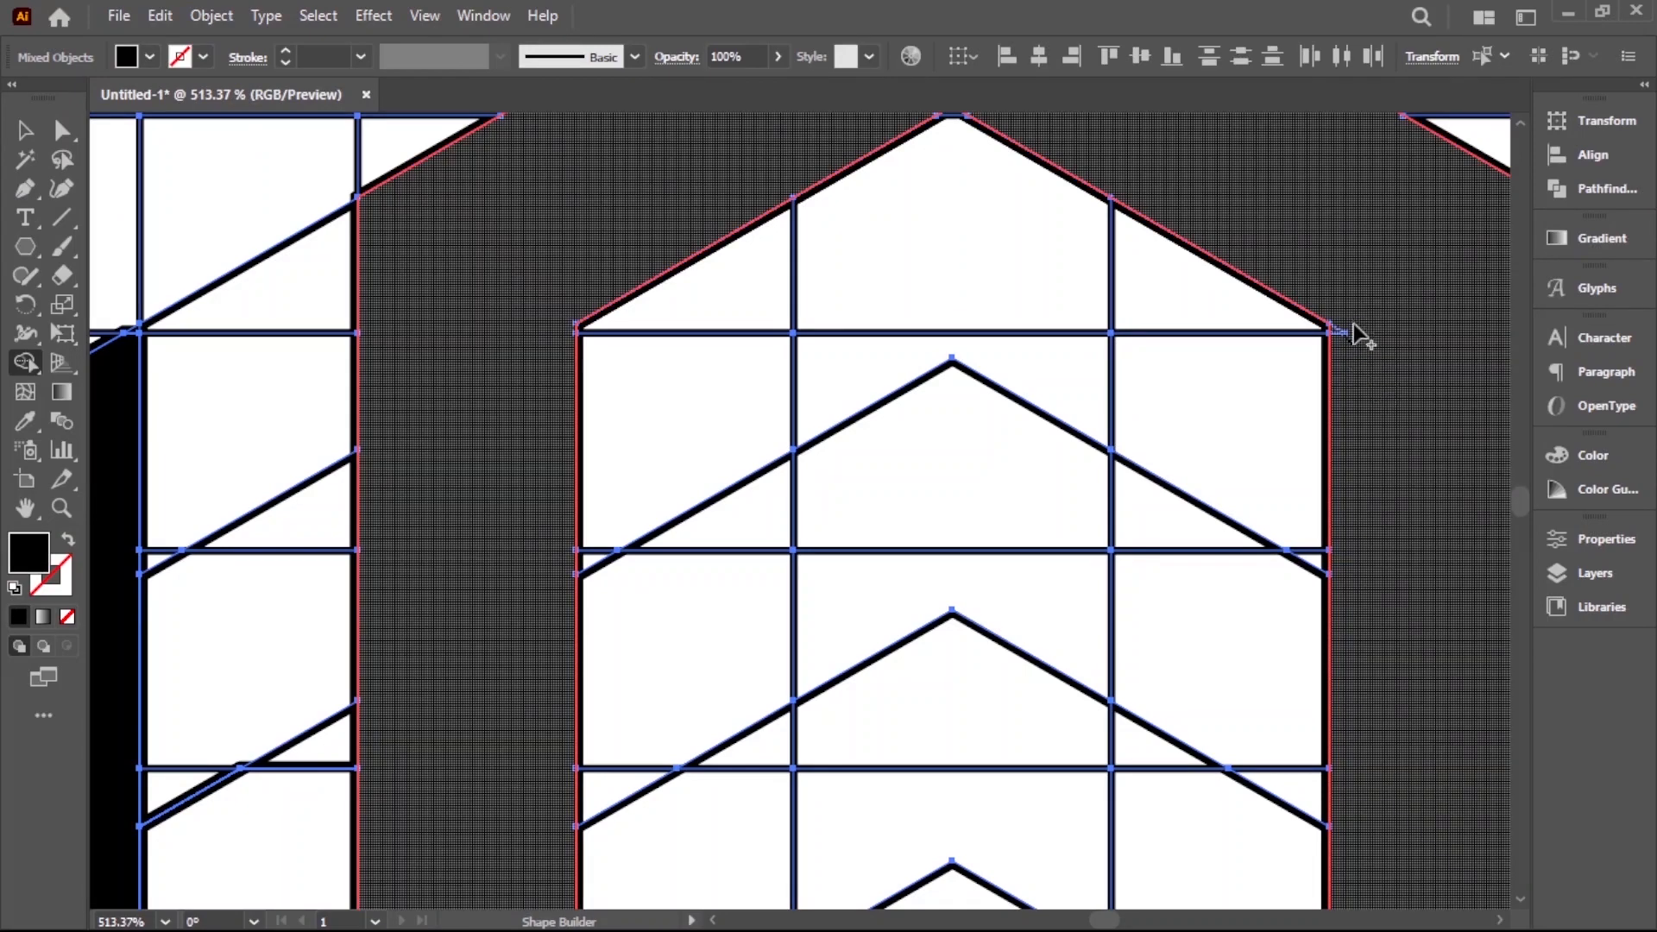
Merge the slivers at the two lower inner corners of the central letter O into its black shape
left_click_drag(1132, 795, 634, 480)
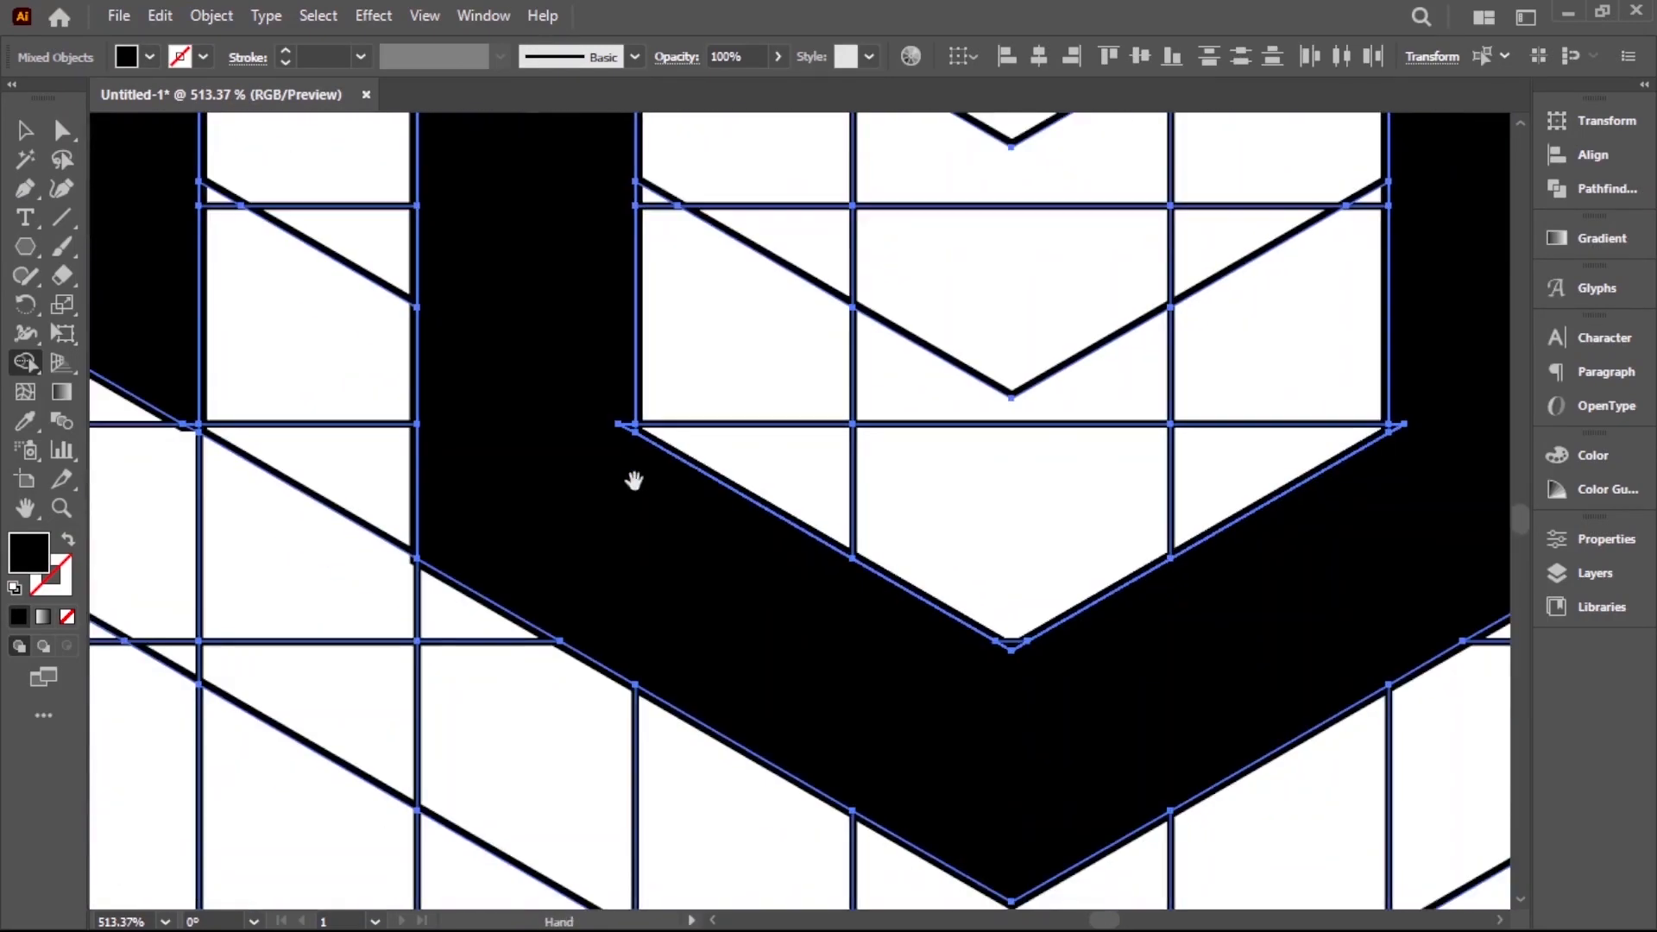
scroll(634, 481, "up", 4)
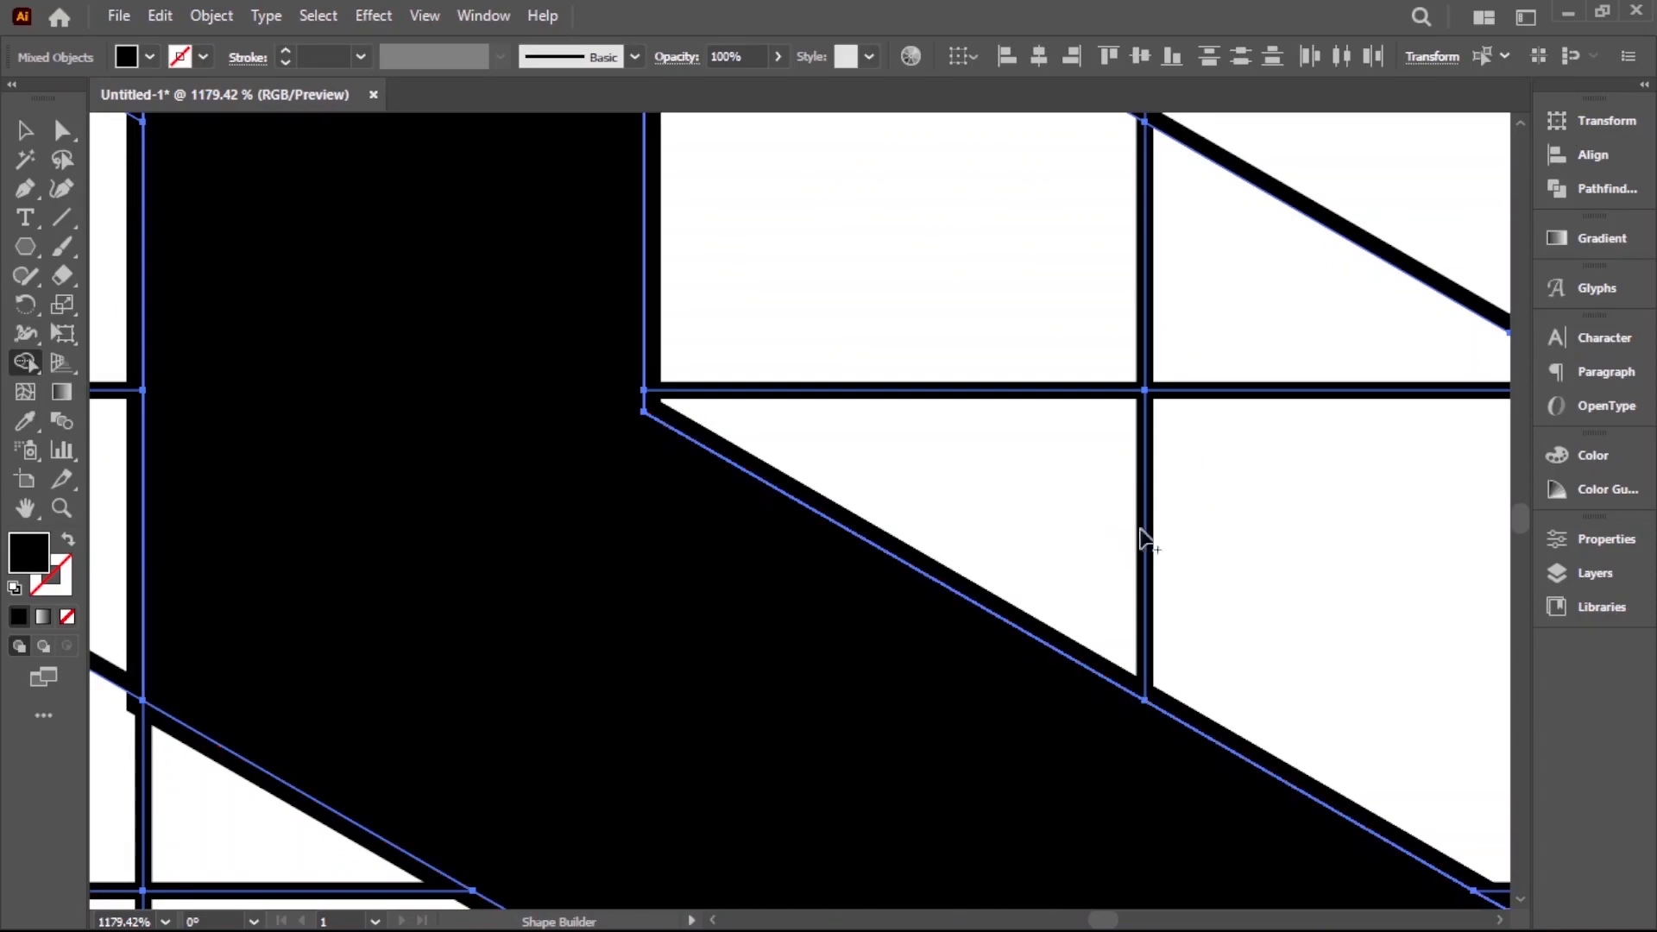
left_click(1197, 520, "ctrl+alt")
left_click_drag(1458, 482, 806, 466)
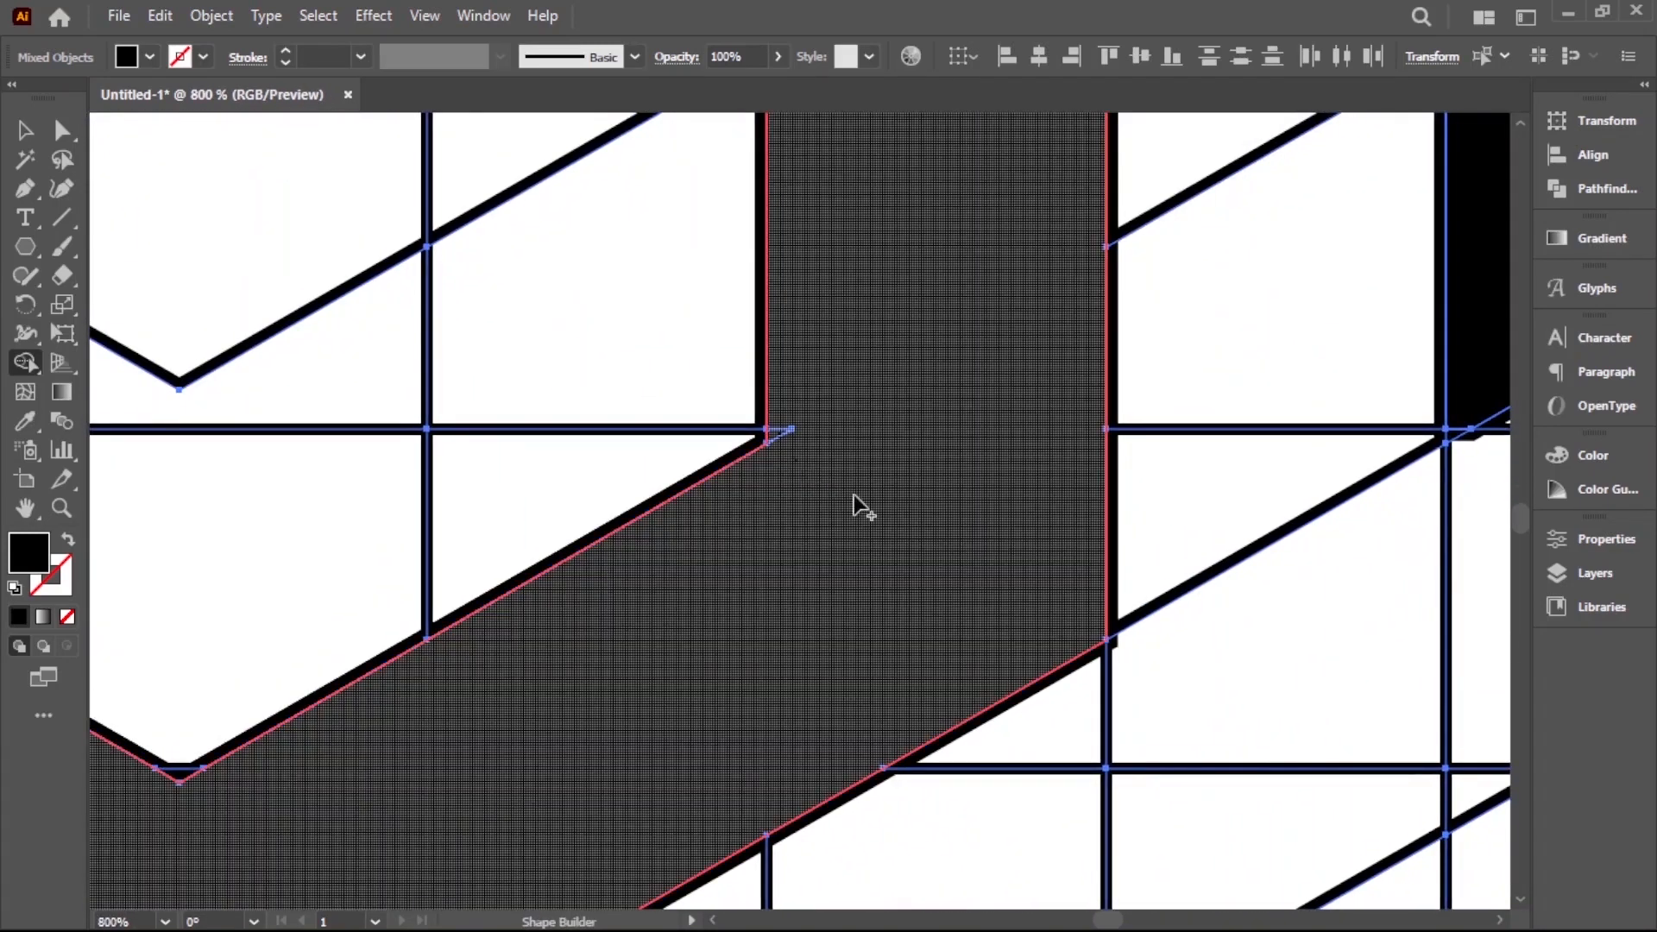
Merge the slivers at the lower and upper tips of the right letter G into its shape
left_click(1100, 649)
scroll(1121, 535, "up", 5)
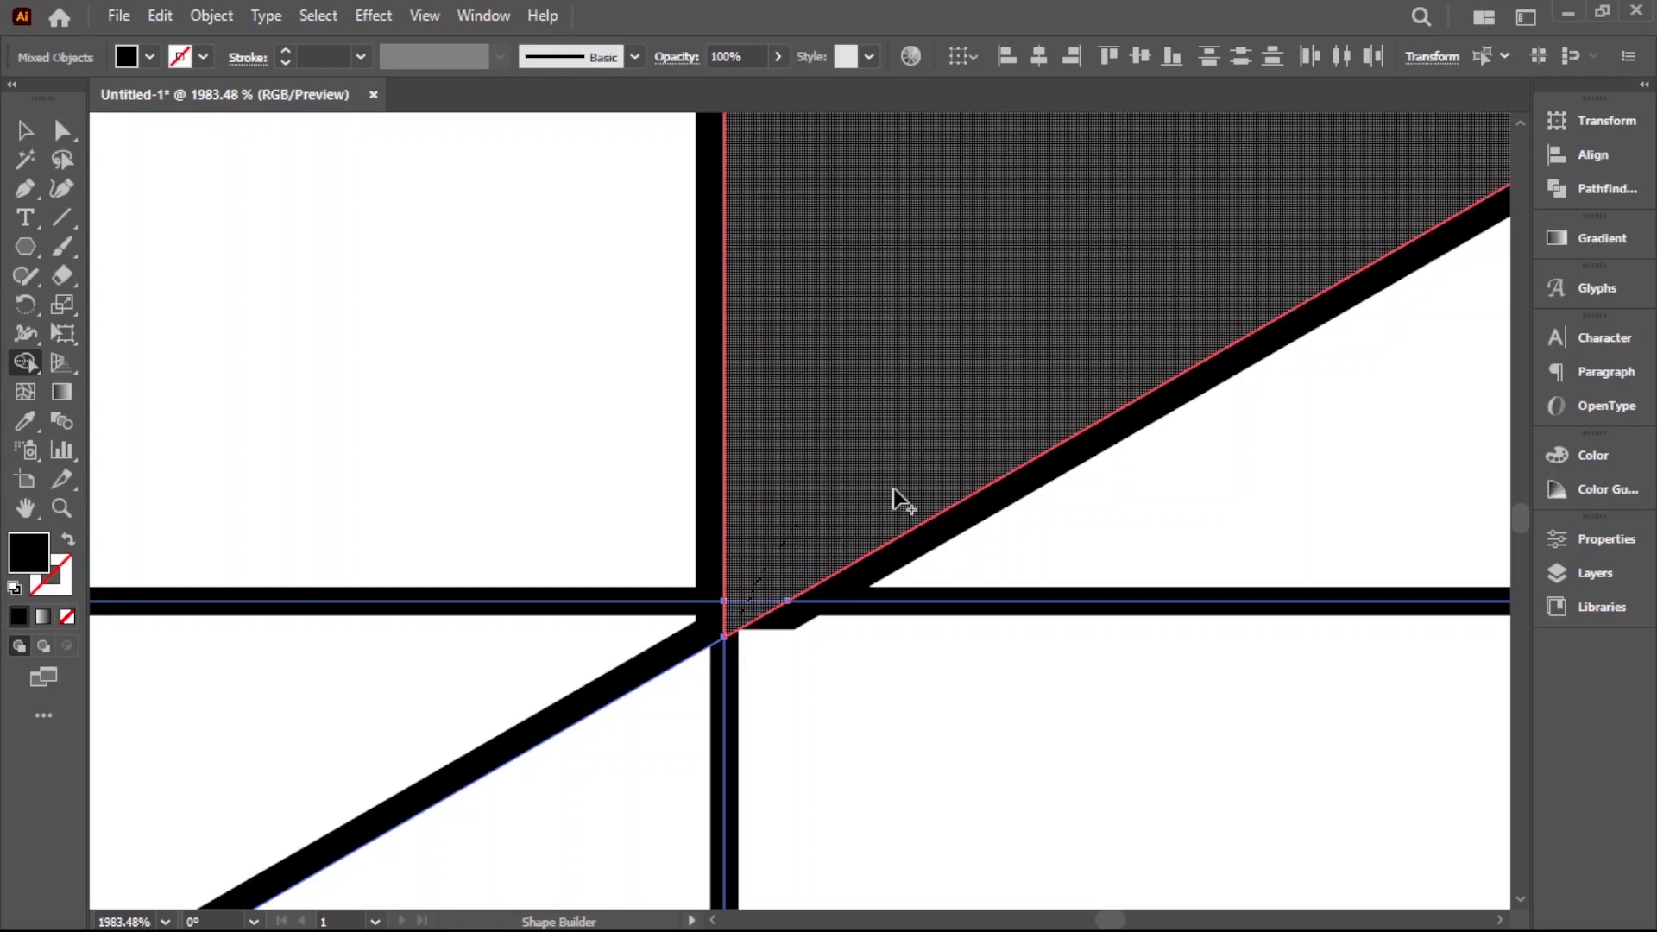
left_click(894, 547)
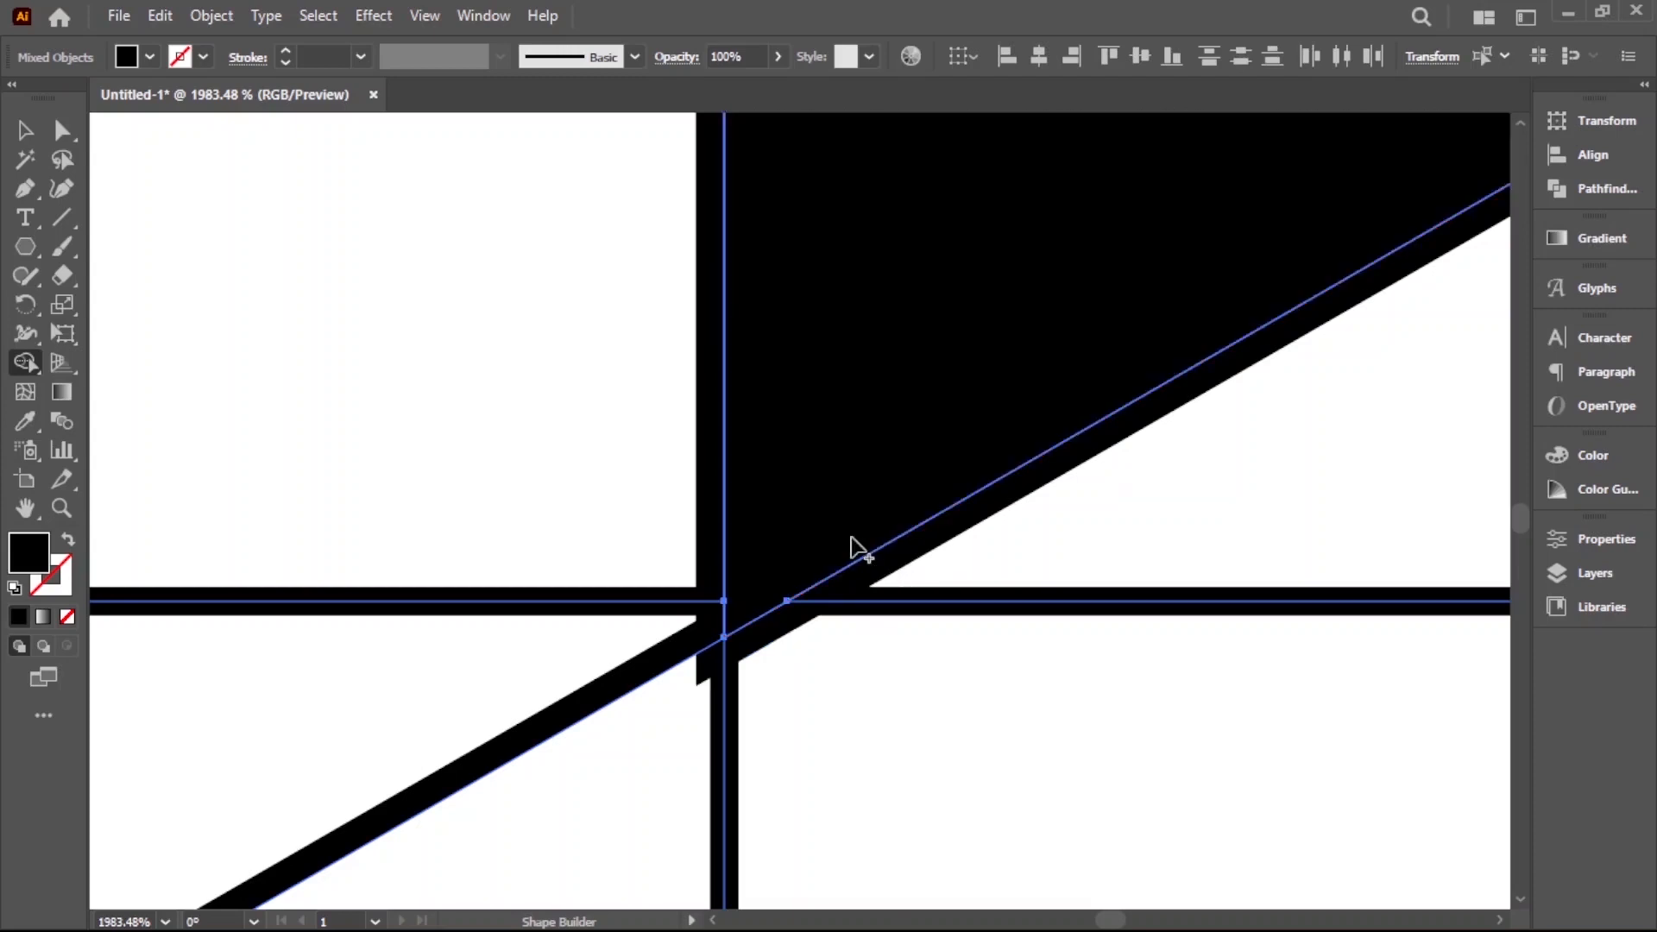
scroll(825, 547, "down", 8)
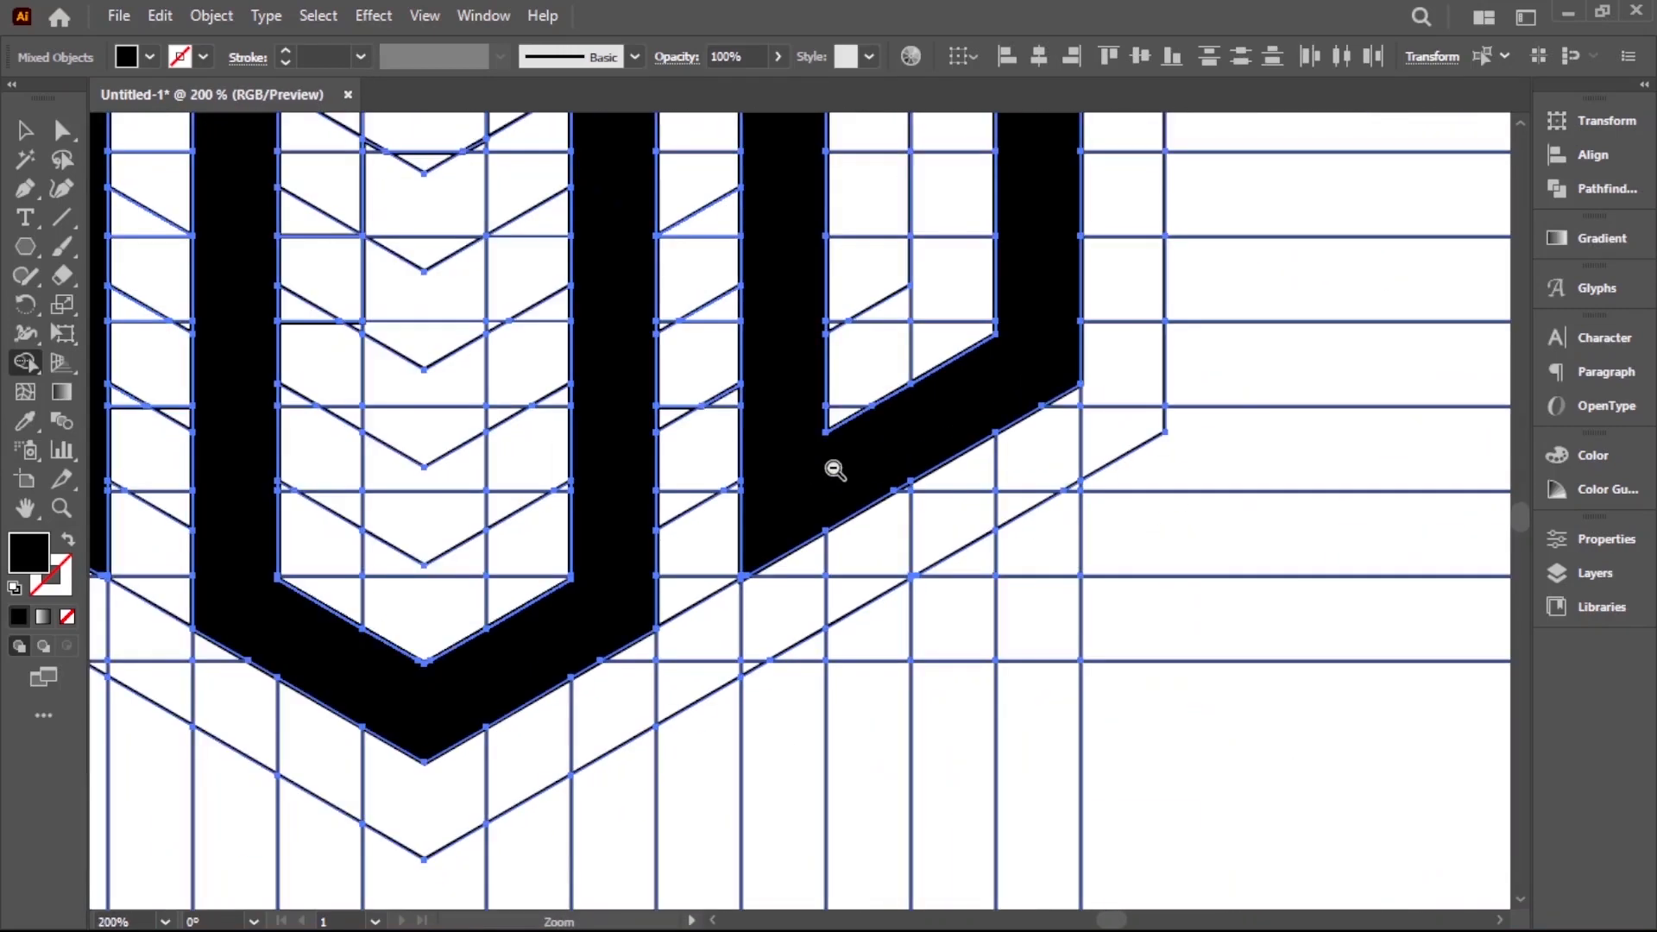
scroll(820, 475, "down", 2)
scroll(975, 371, "up", 10)
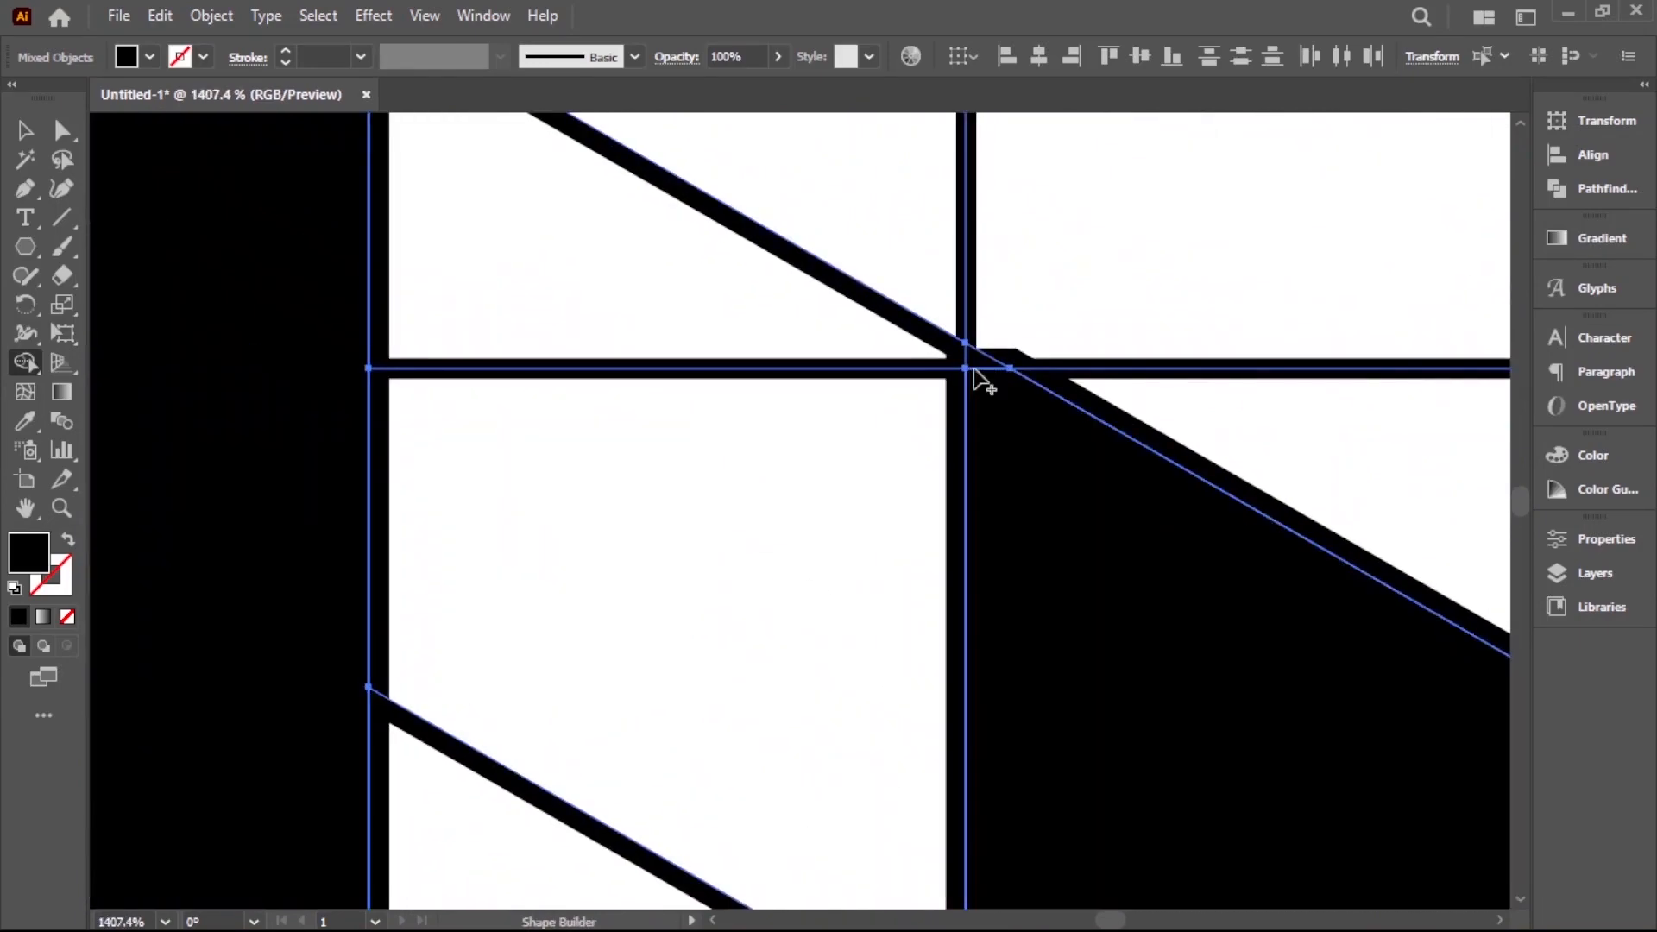
left_click_drag(975, 371, 1060, 470)
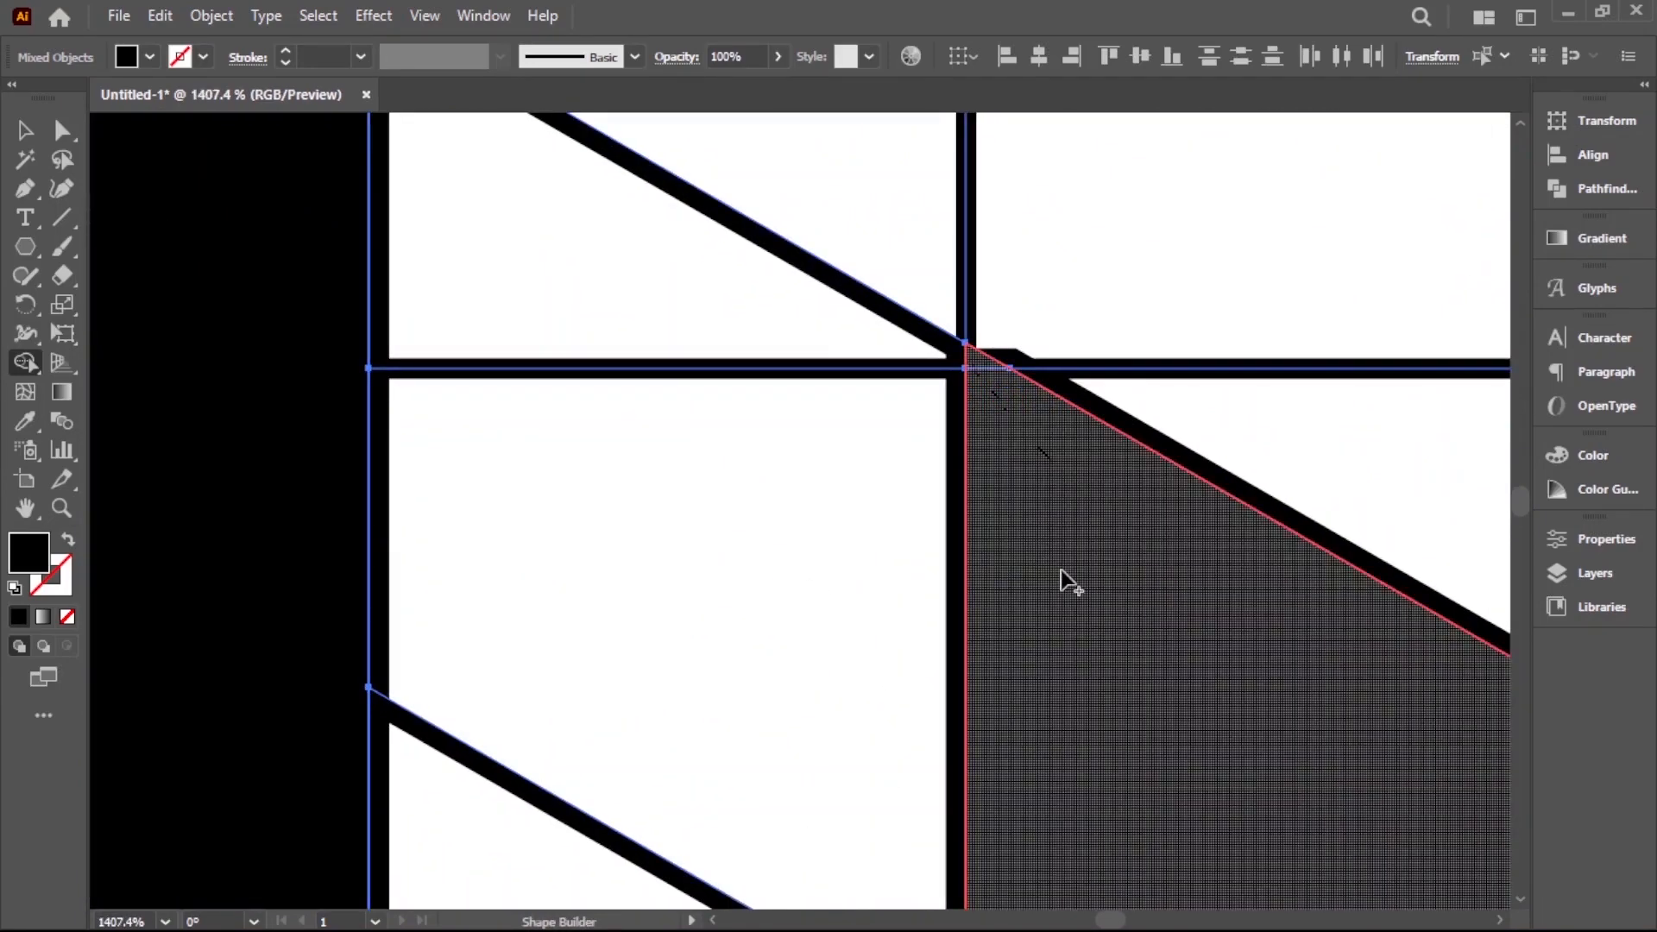
Merge the slivers at the upper and lower tips of the left letter G into its shape
scroll(792, 535, "down", 8)
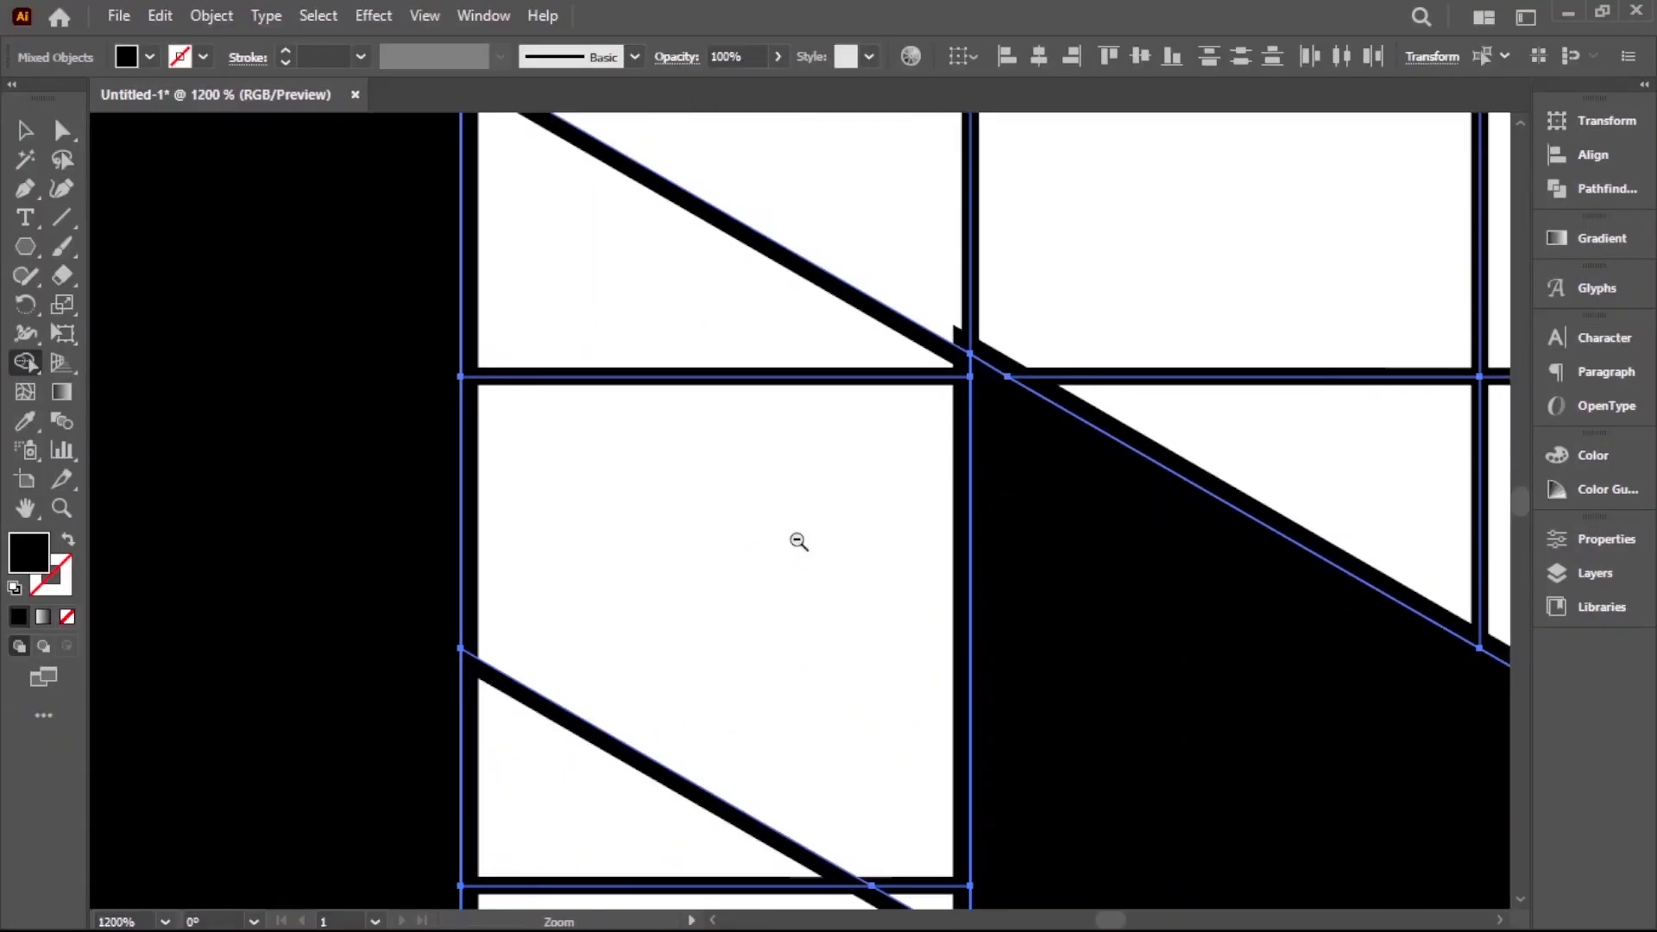
scroll(767, 466, "up", 10)
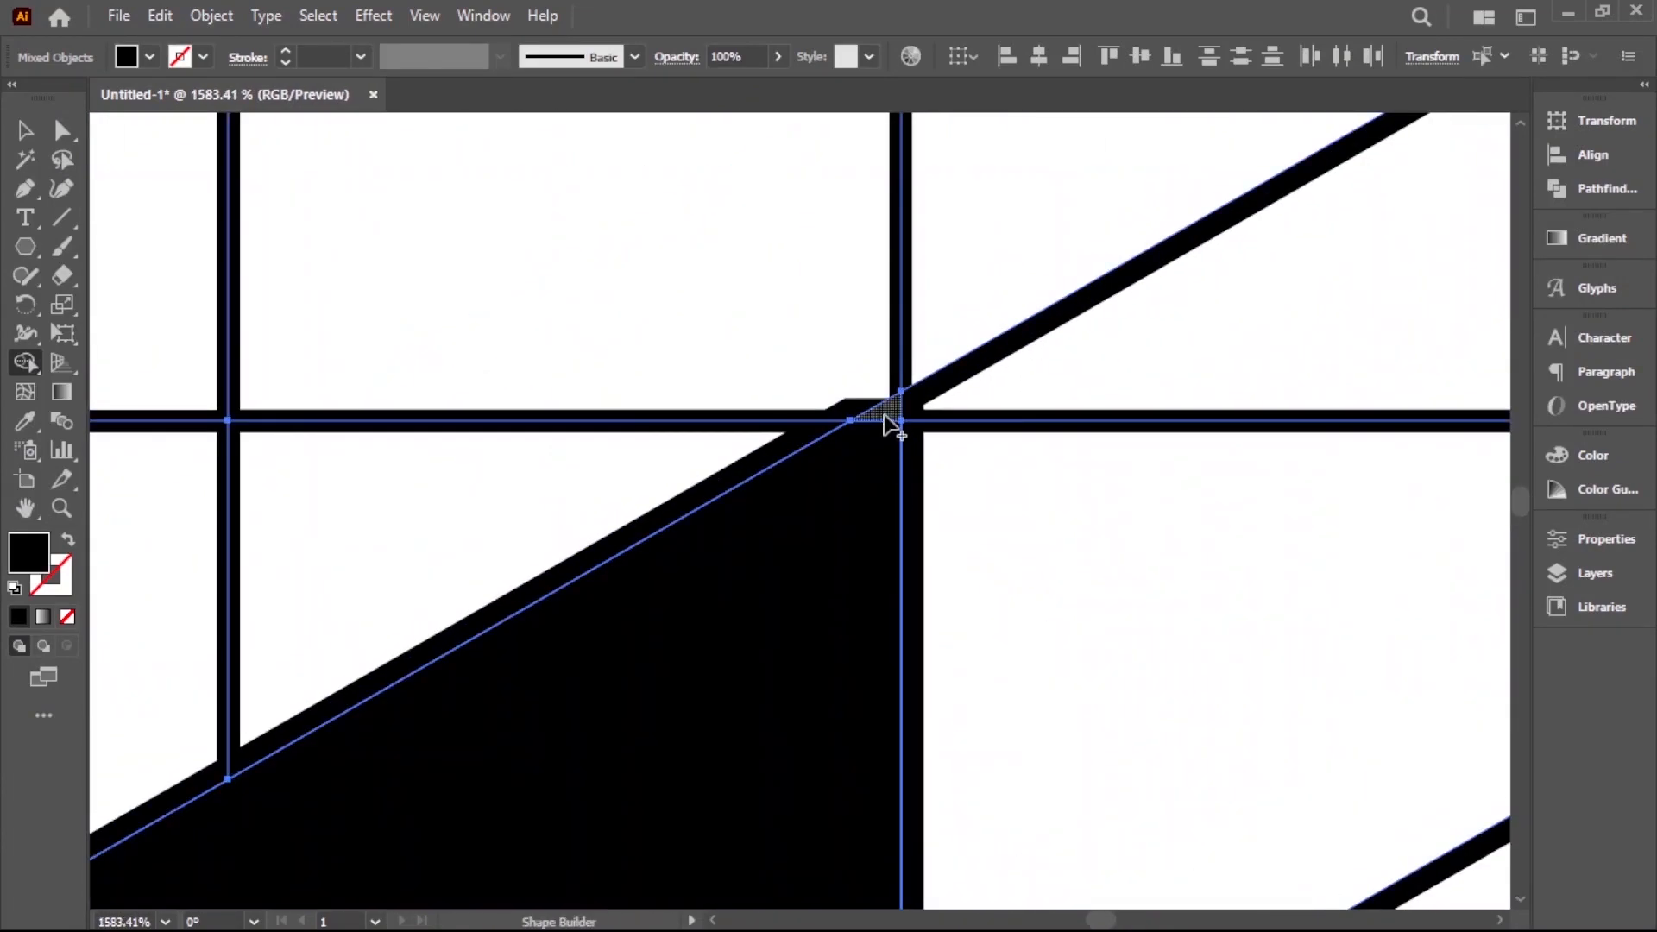
left_click_drag(894, 420, 854, 531)
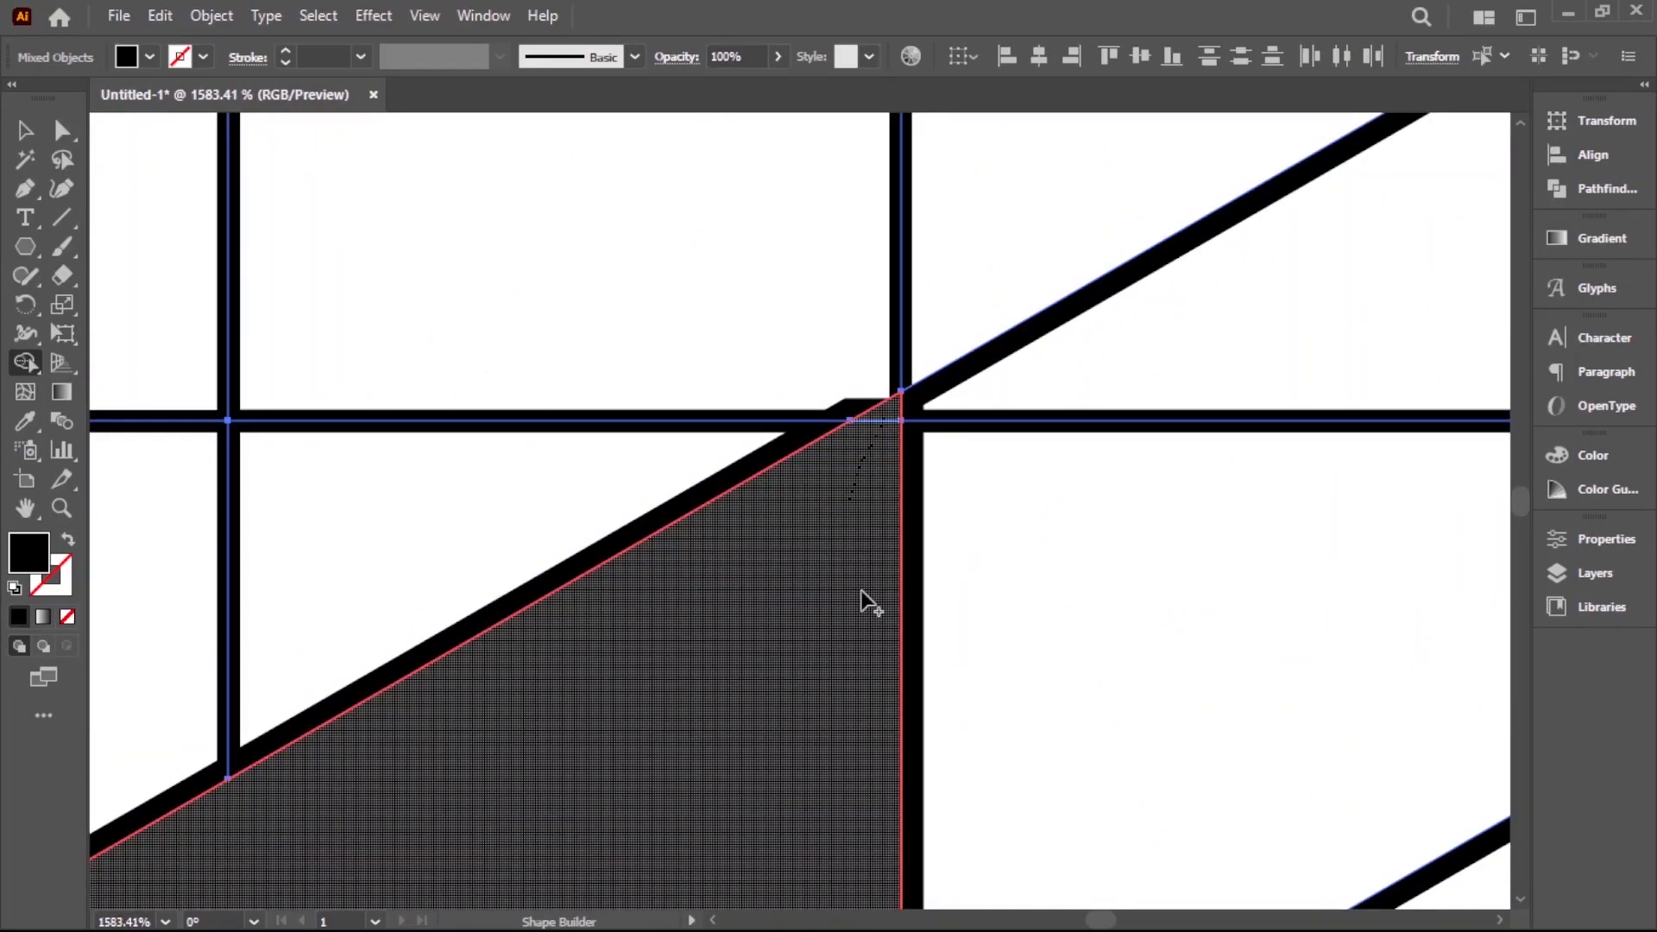
left_click_drag(860, 590, 862, 599)
scroll(906, 639, "down", 4)
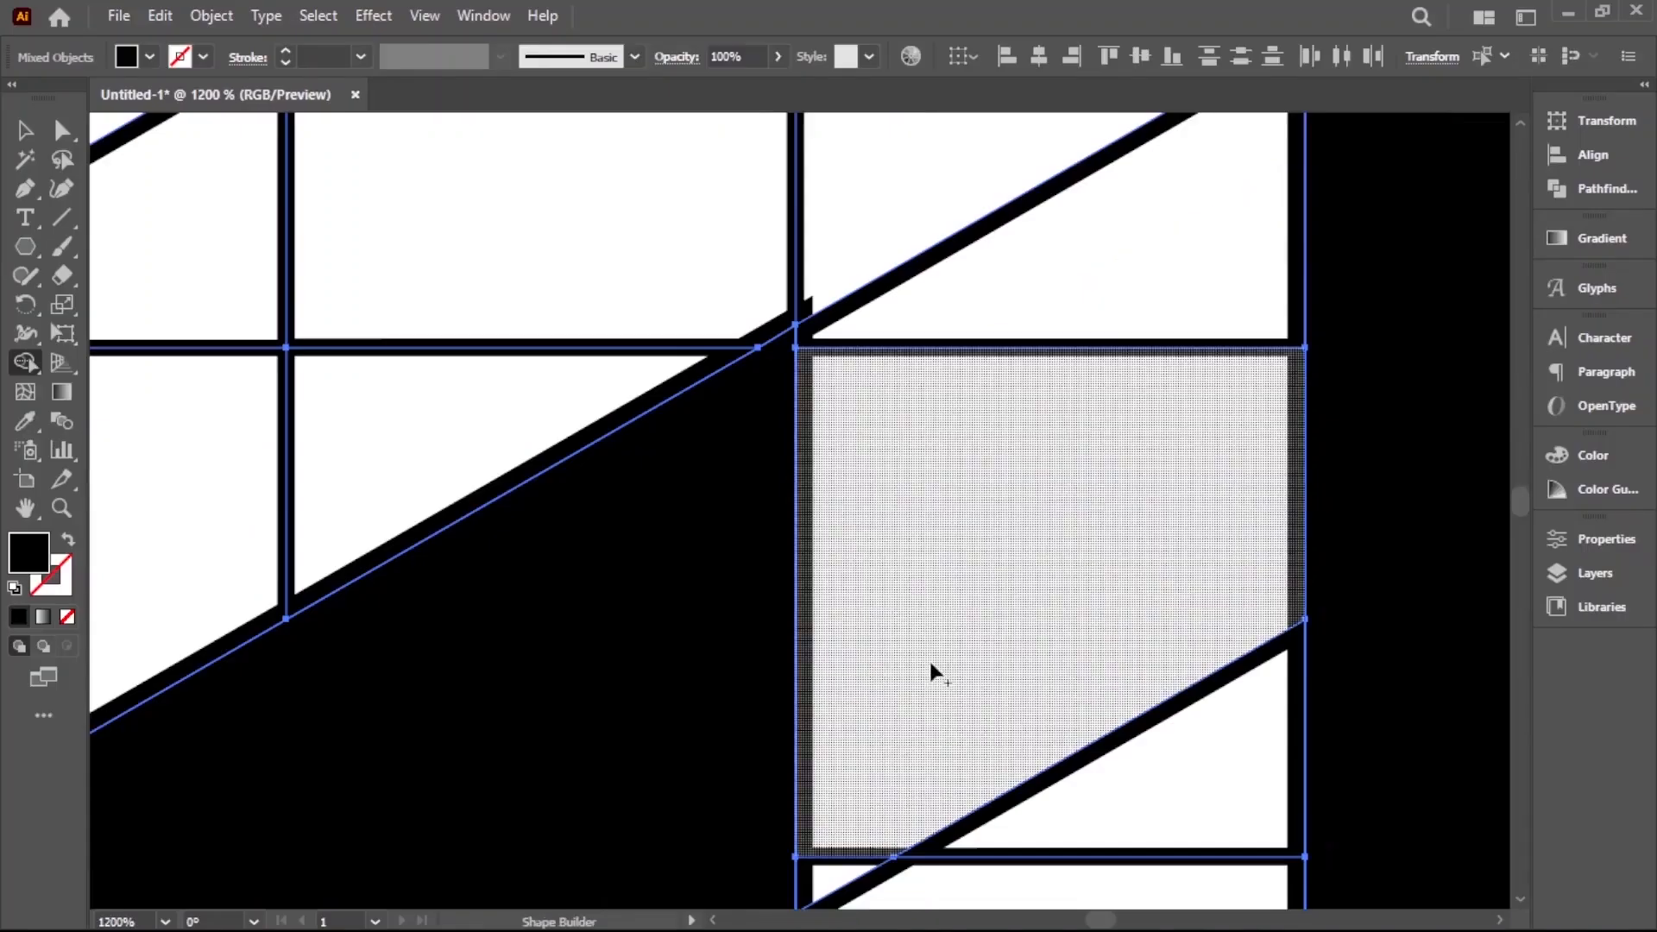
scroll(893, 651, "down", 5)
scroll(669, 669, "up", 9)
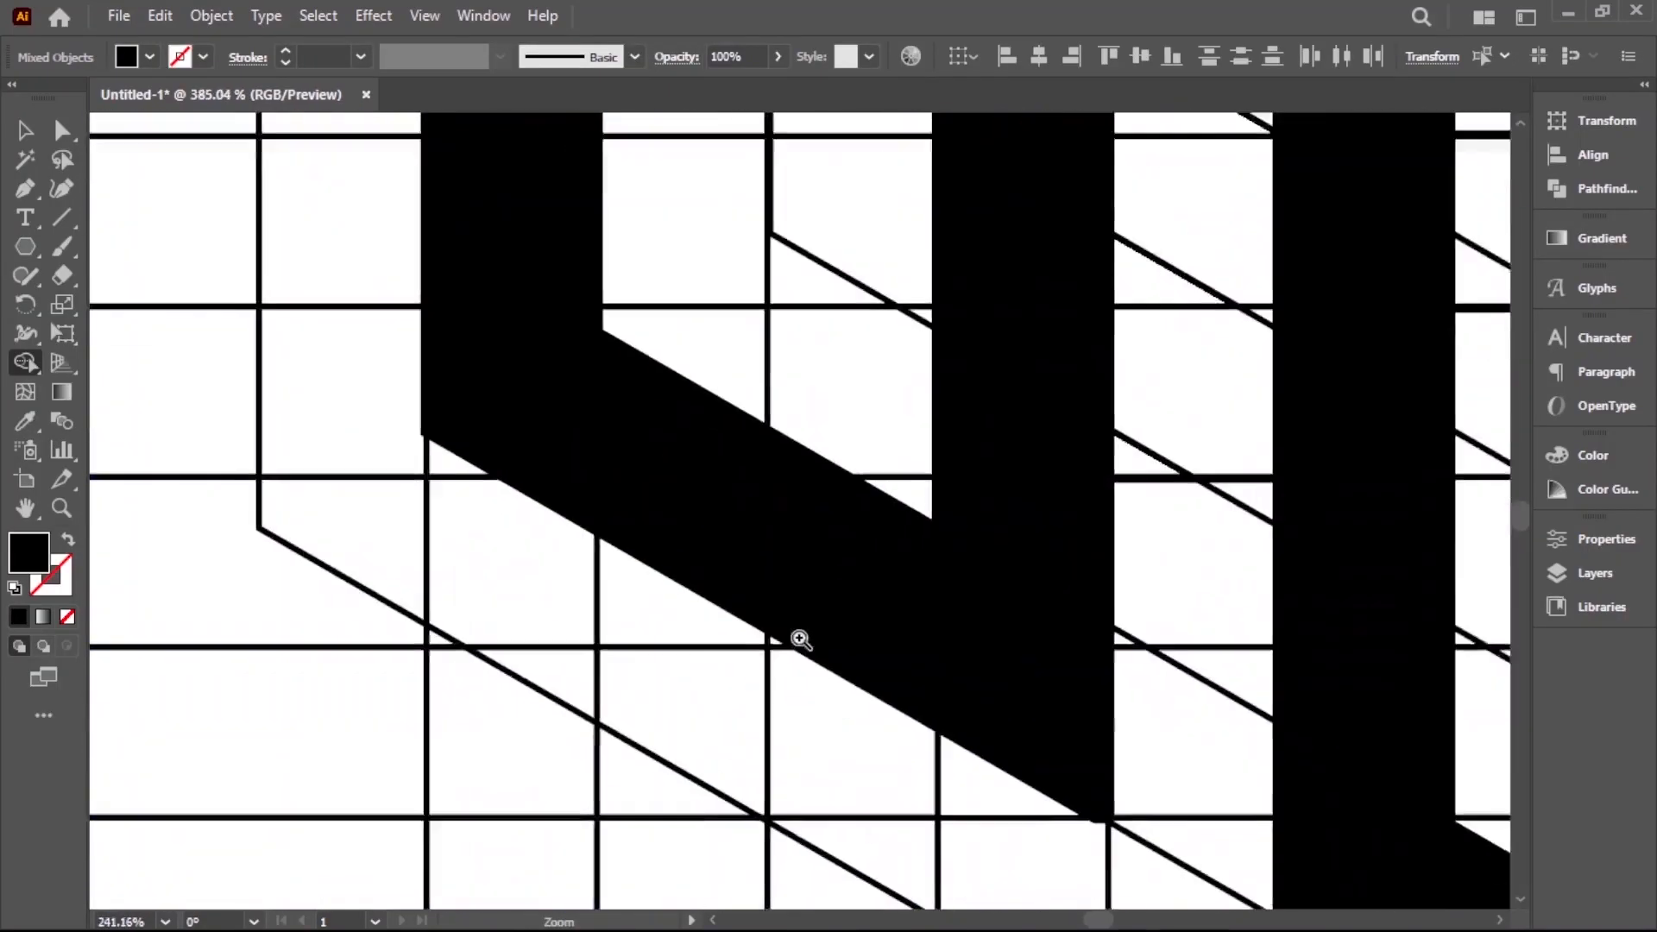
scroll(924, 604, "up", 5)
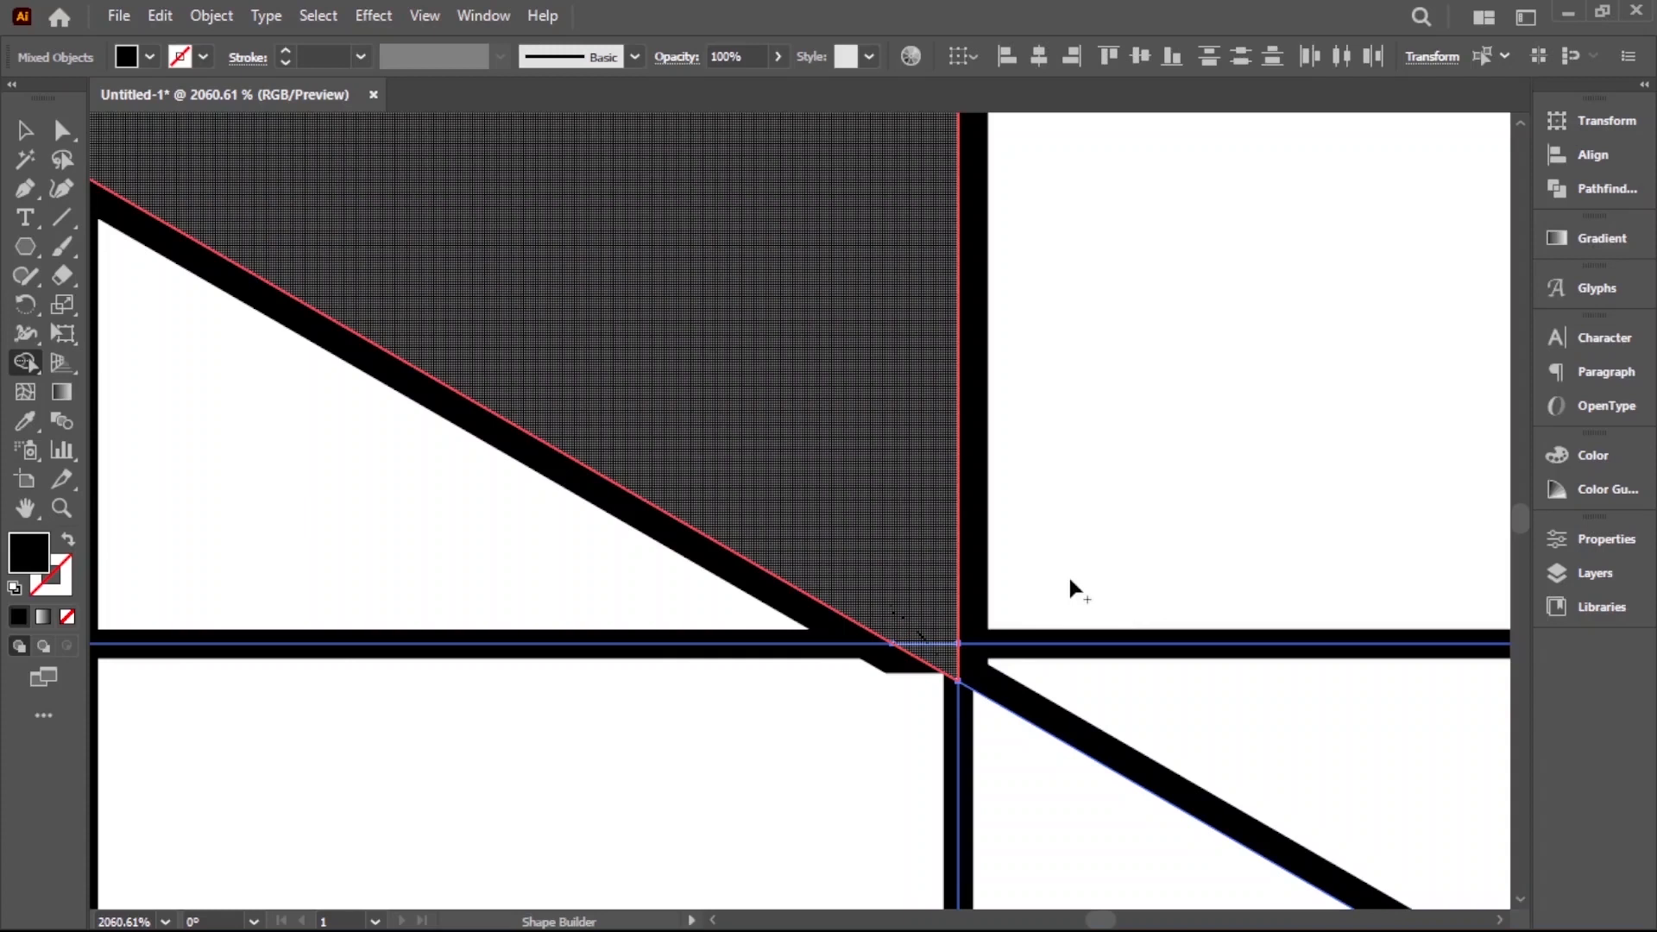
key("ctrl+0")
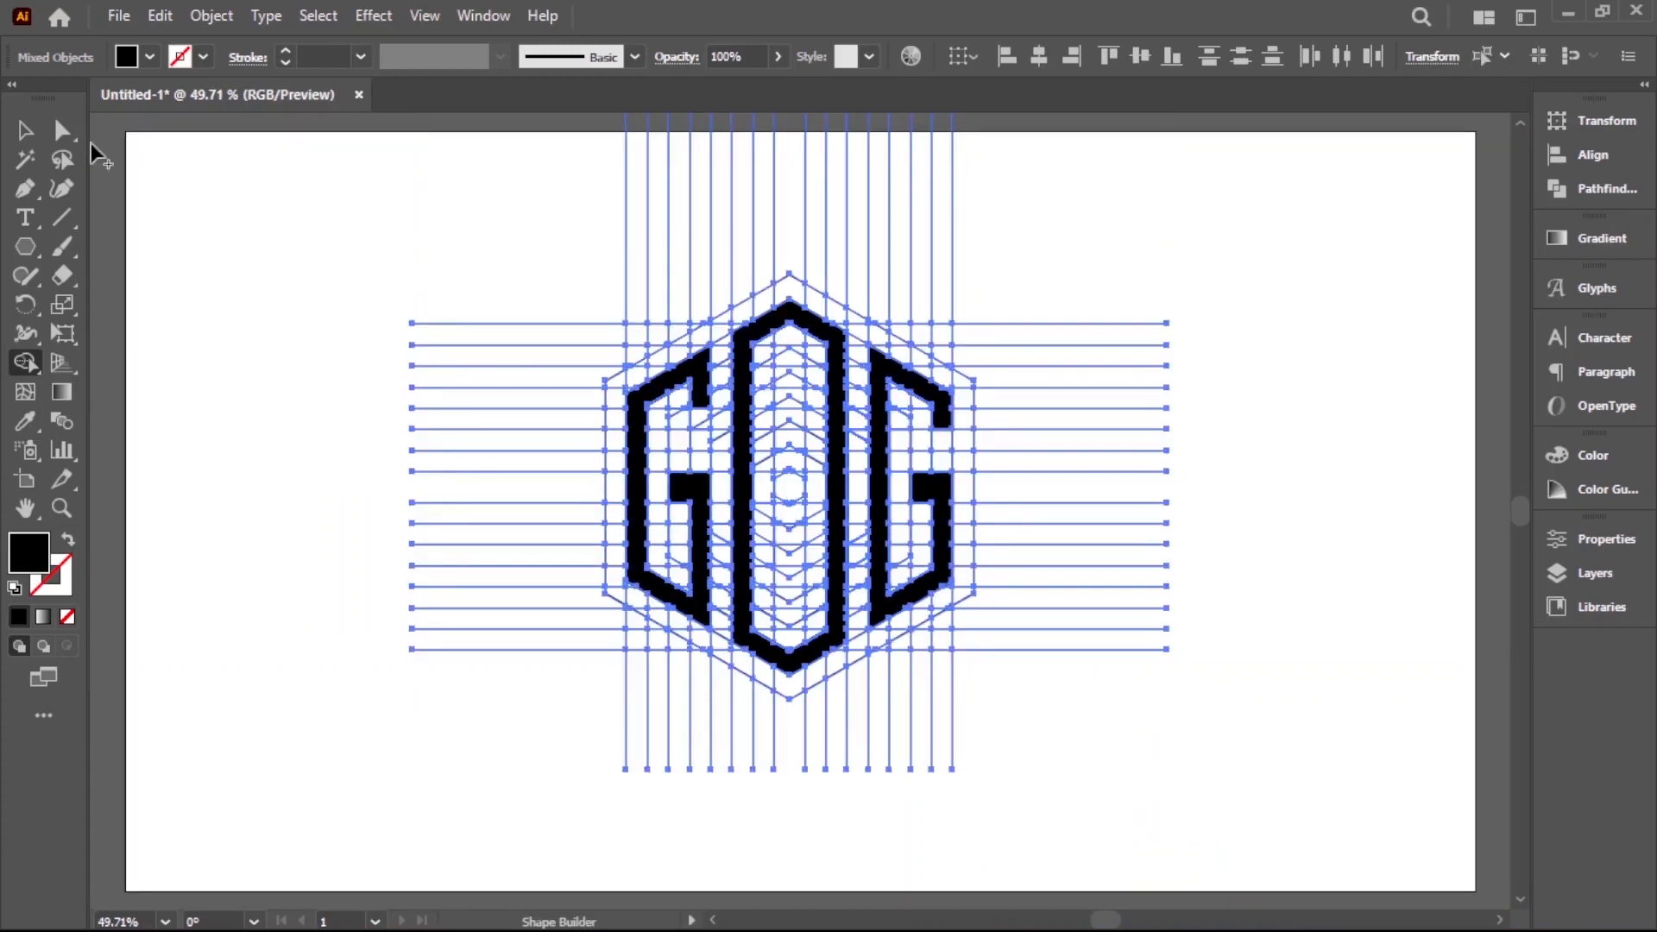
Ungroup the horizontal line group and its nested group that hold the left letter G
left_click(25, 132)
left_click(191, 294)
left_click_drag(1016, 559, 651, 563)
key("ctrl+a")
left_click(805, 711)
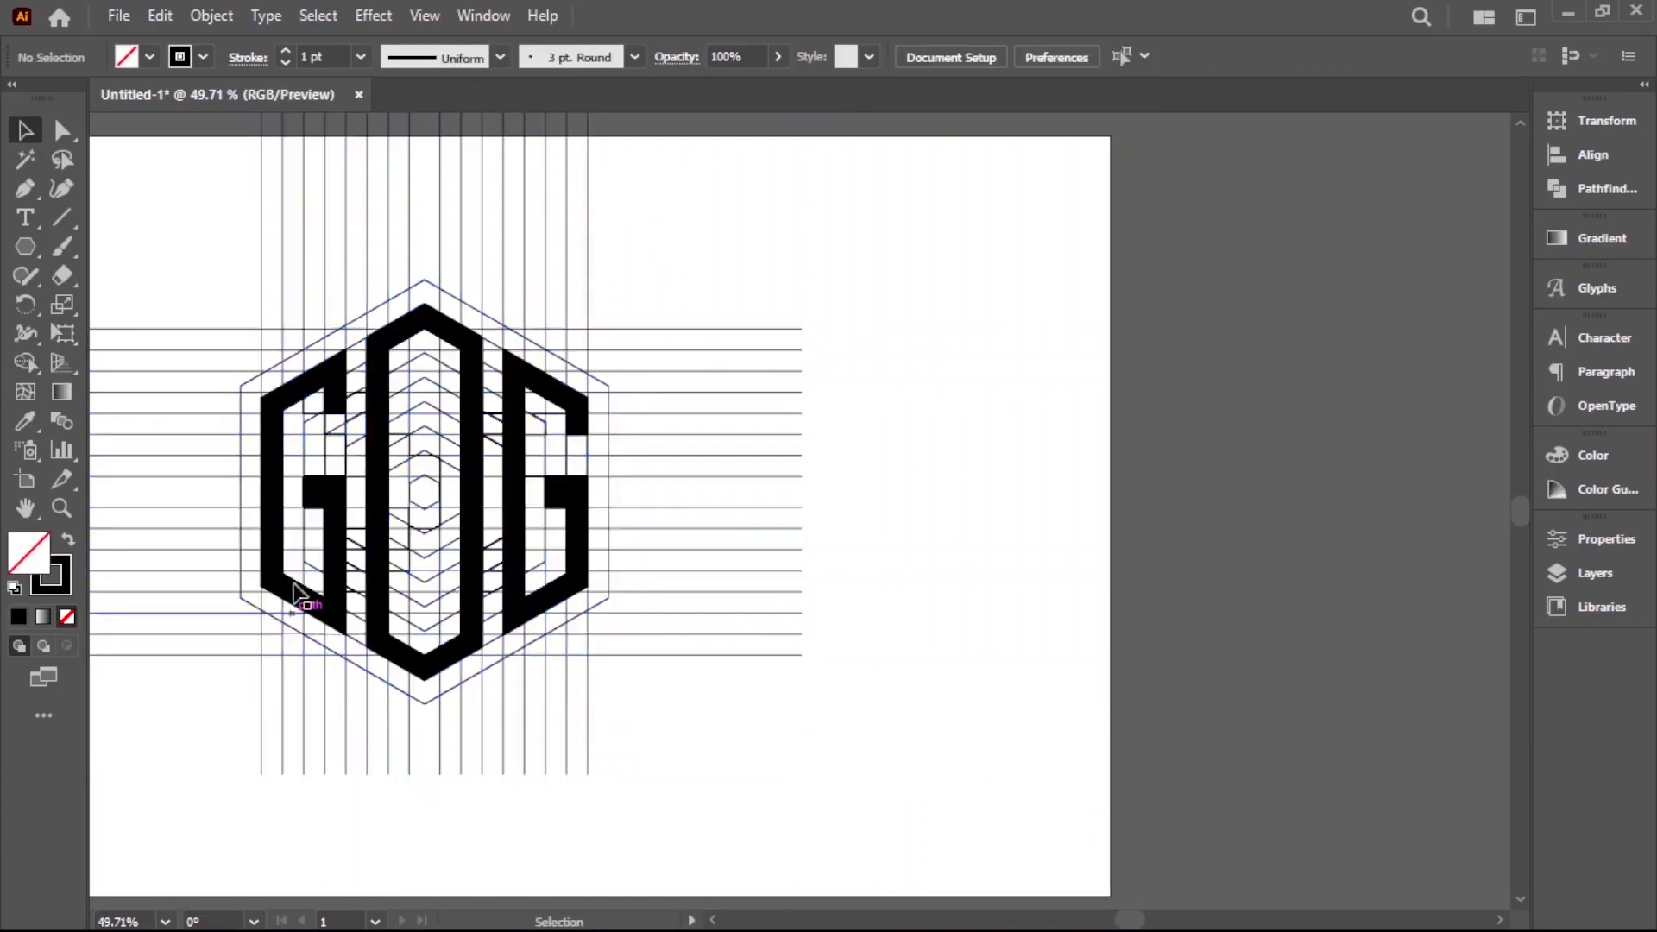
right_click(330, 571)
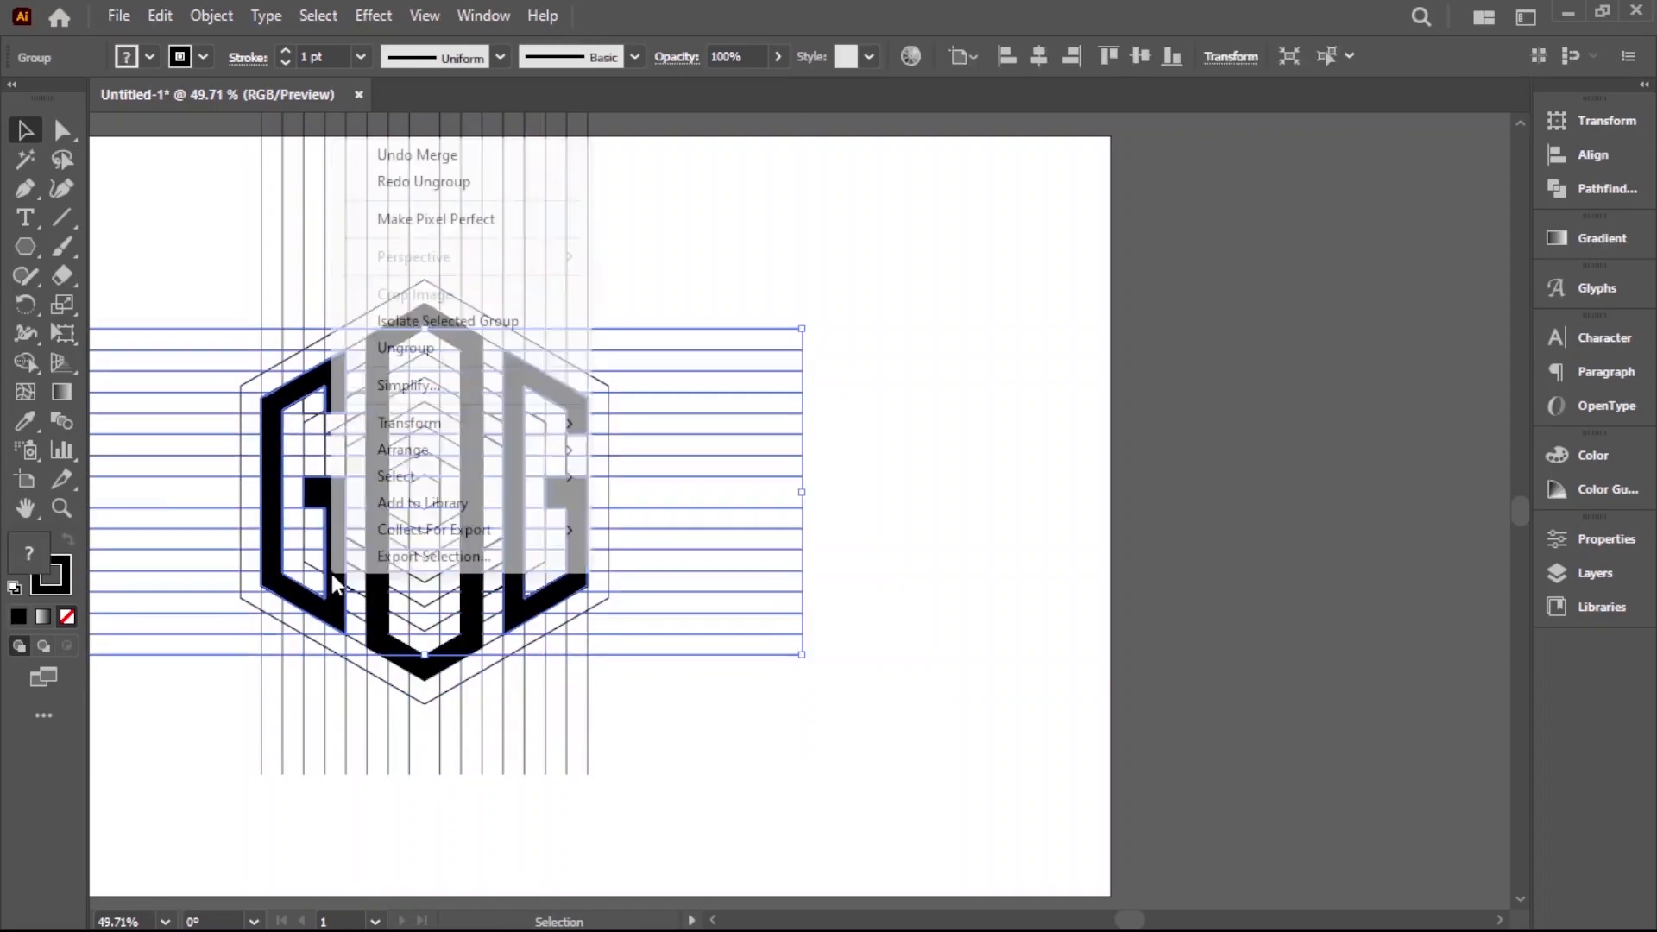
left_click(405, 347)
left_click(181, 751)
right_click(302, 602)
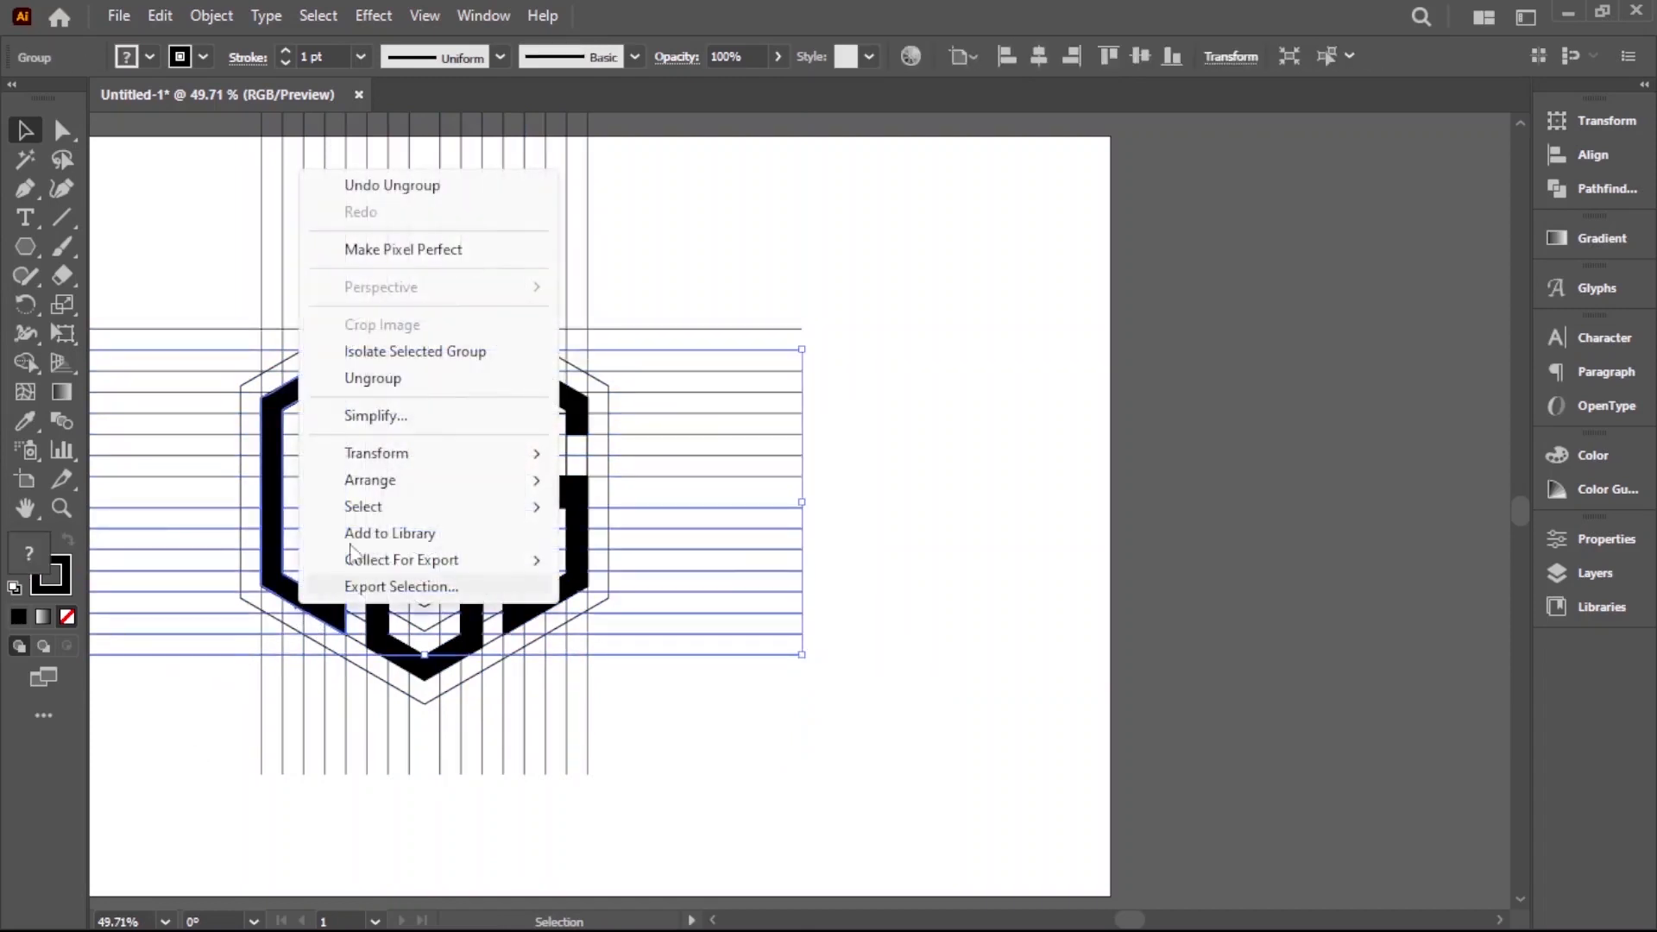
left_click(381, 377)
left_click(163, 696)
Ungroup the group that holds the right letter G
left_click(585, 572)
right_click(585, 572)
left_click(660, 335)
left_click(656, 806)
Move the three black letters together to the right, clear of the grid, and delete the leftover construction grid
left_click(516, 576)
left_click(475, 565, "shift")
left_click(345, 539, "shift")
left_click_drag(343, 533, 970, 556)
left_click(830, 675)
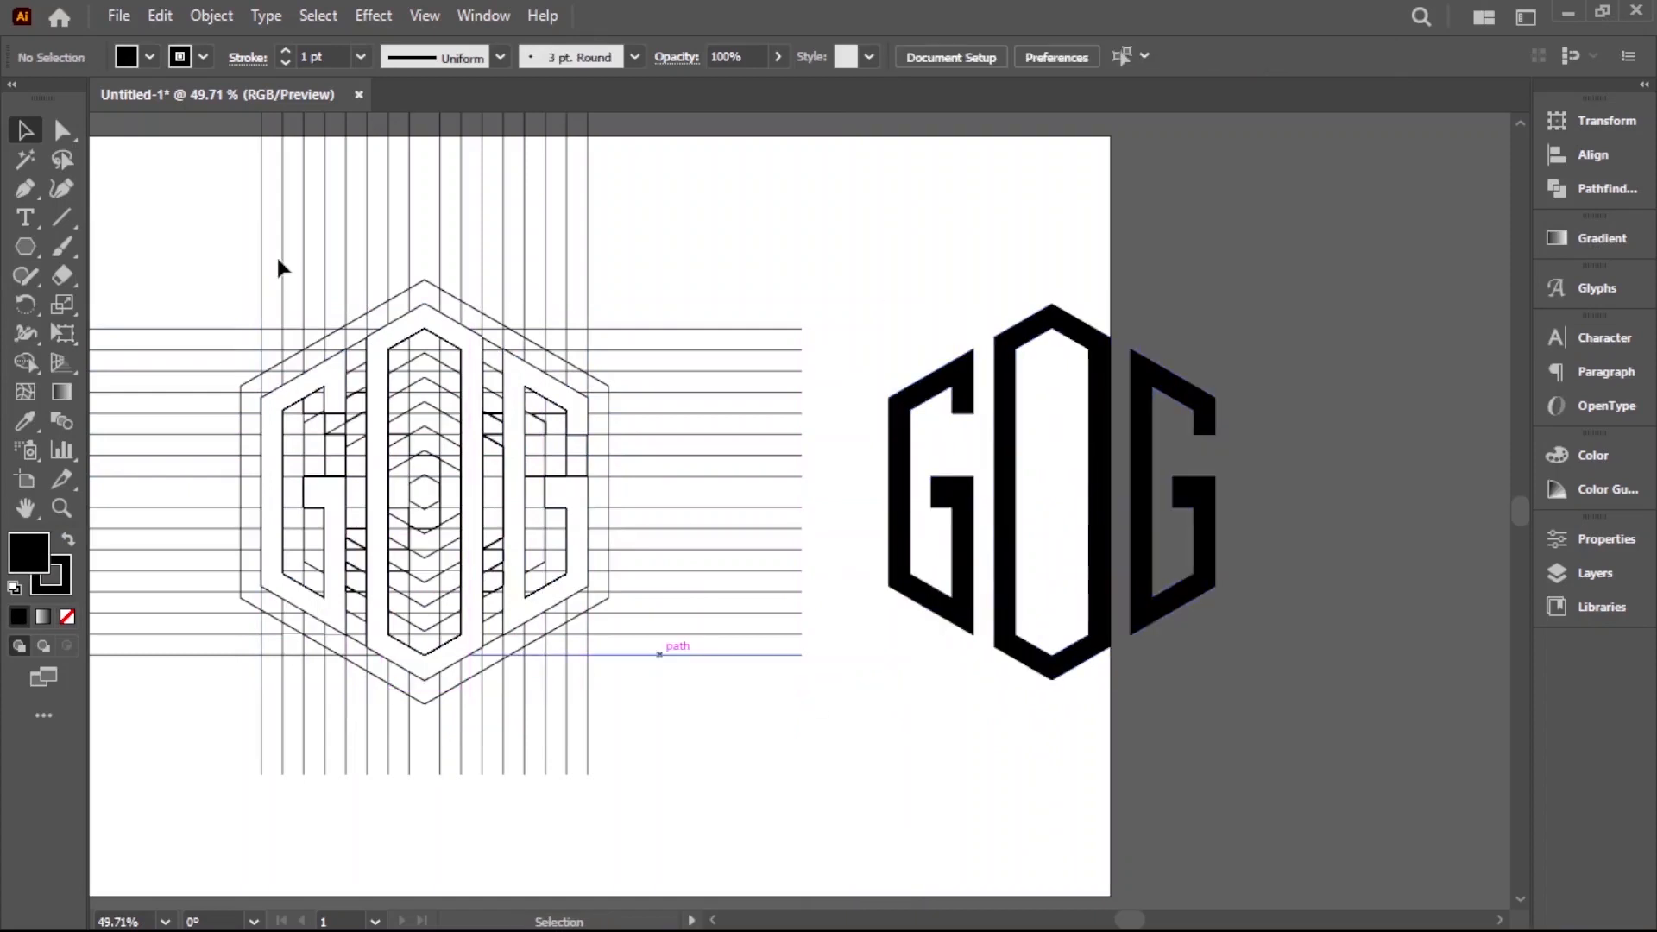
left_click_drag(632, 695, 229, 719)
key("Delete")
Group the three letters and center the group horizontally and vertically on the artboard
left_click_drag(728, 409, 1265, 736)
right_click(1170, 573)
left_click(1245, 353)
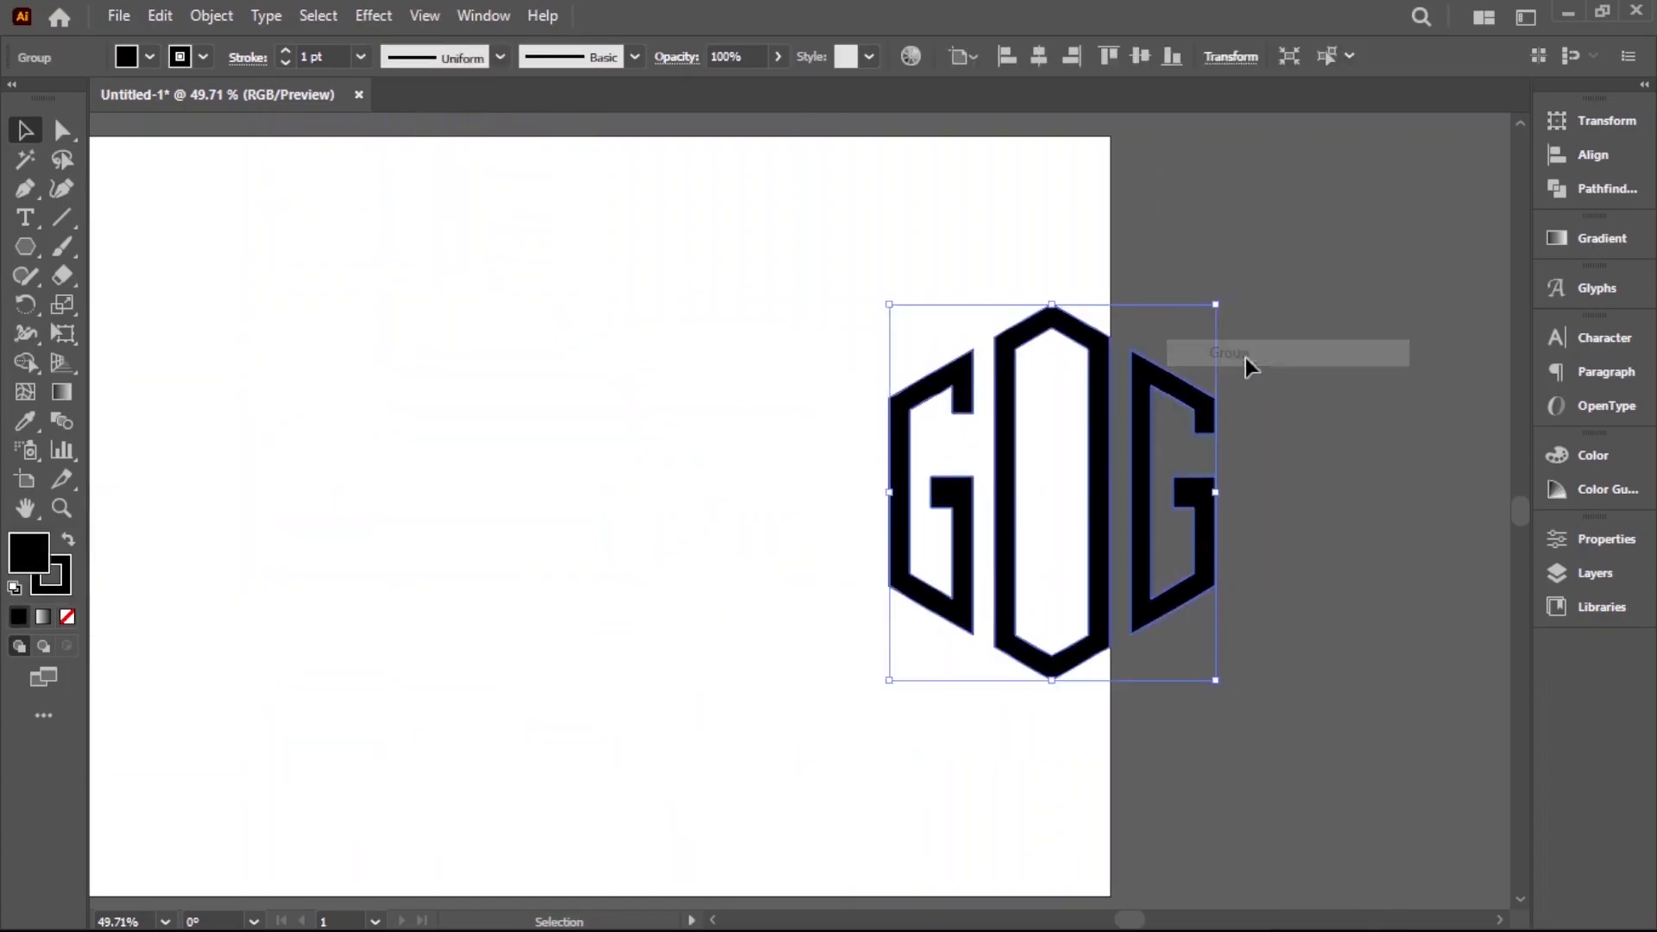
left_click(1017, 55)
left_click(1138, 55)
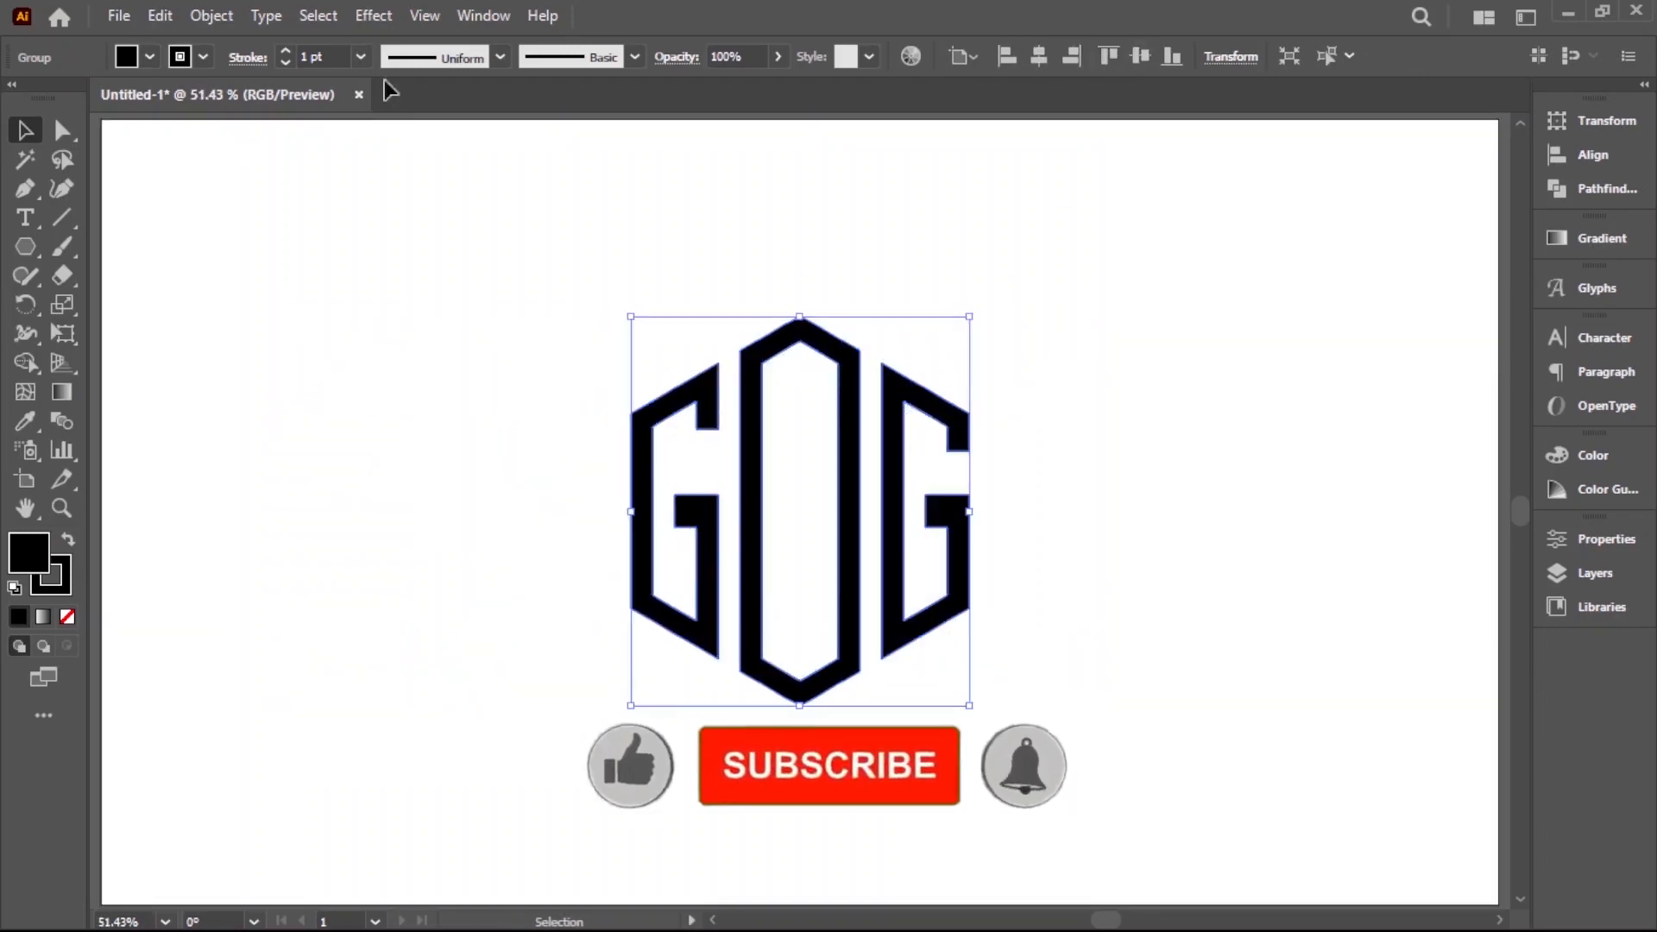
Set the stroke of the grouped GOG logo to none
left_click(202, 56)
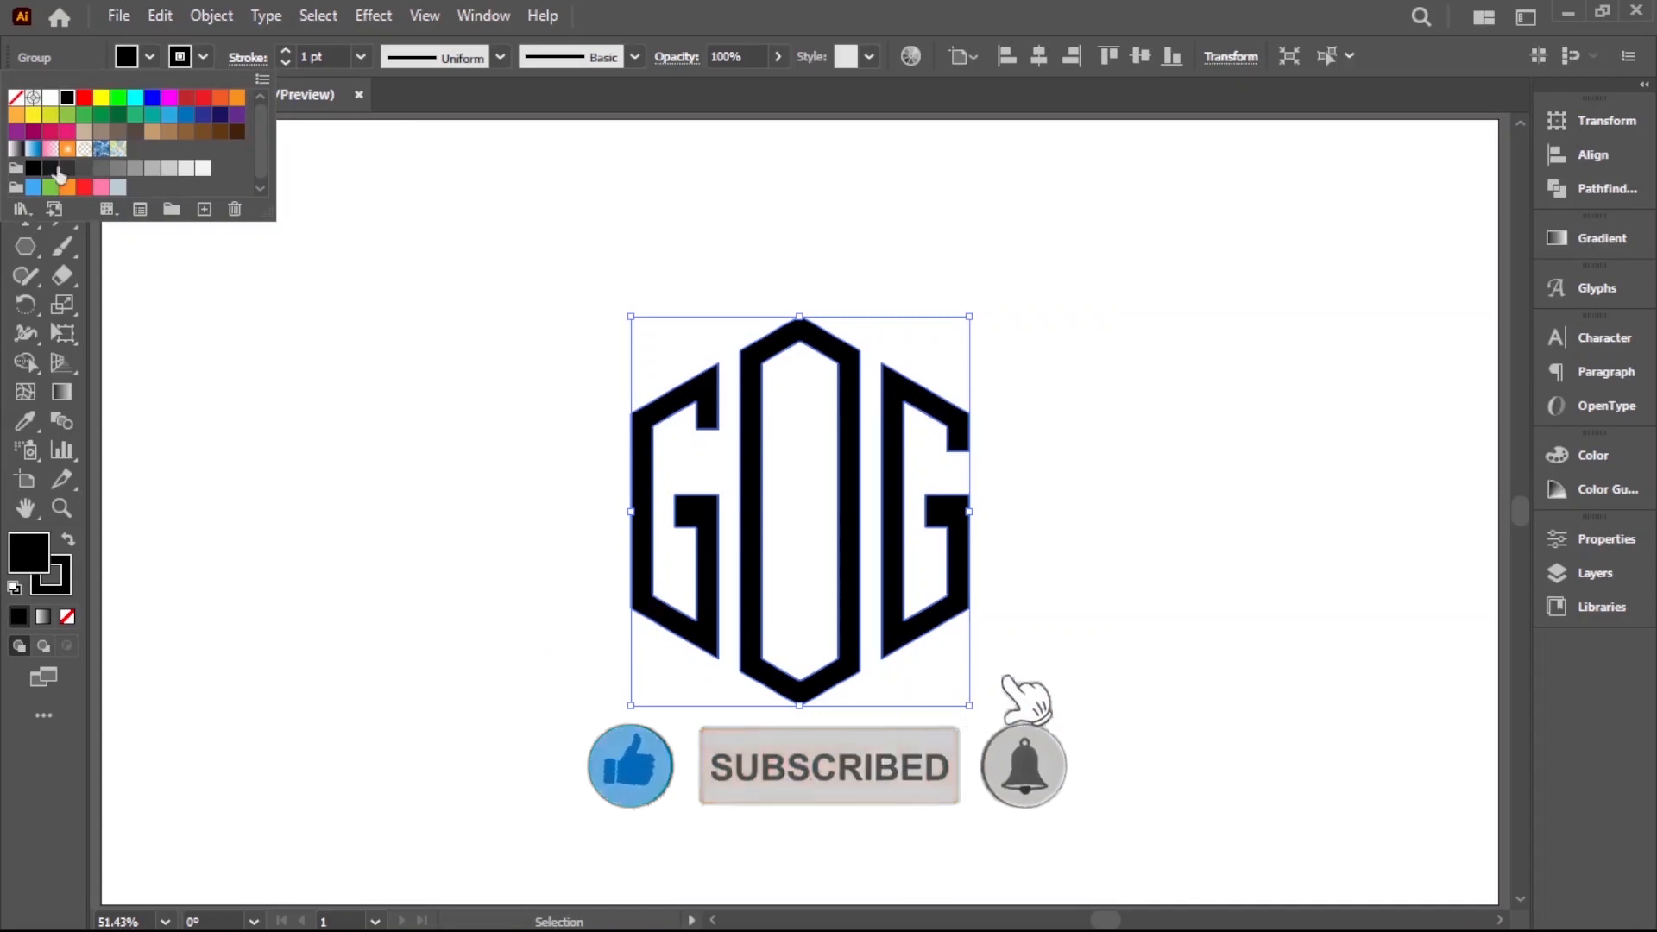
left_click(16, 96)
left_click(287, 421)
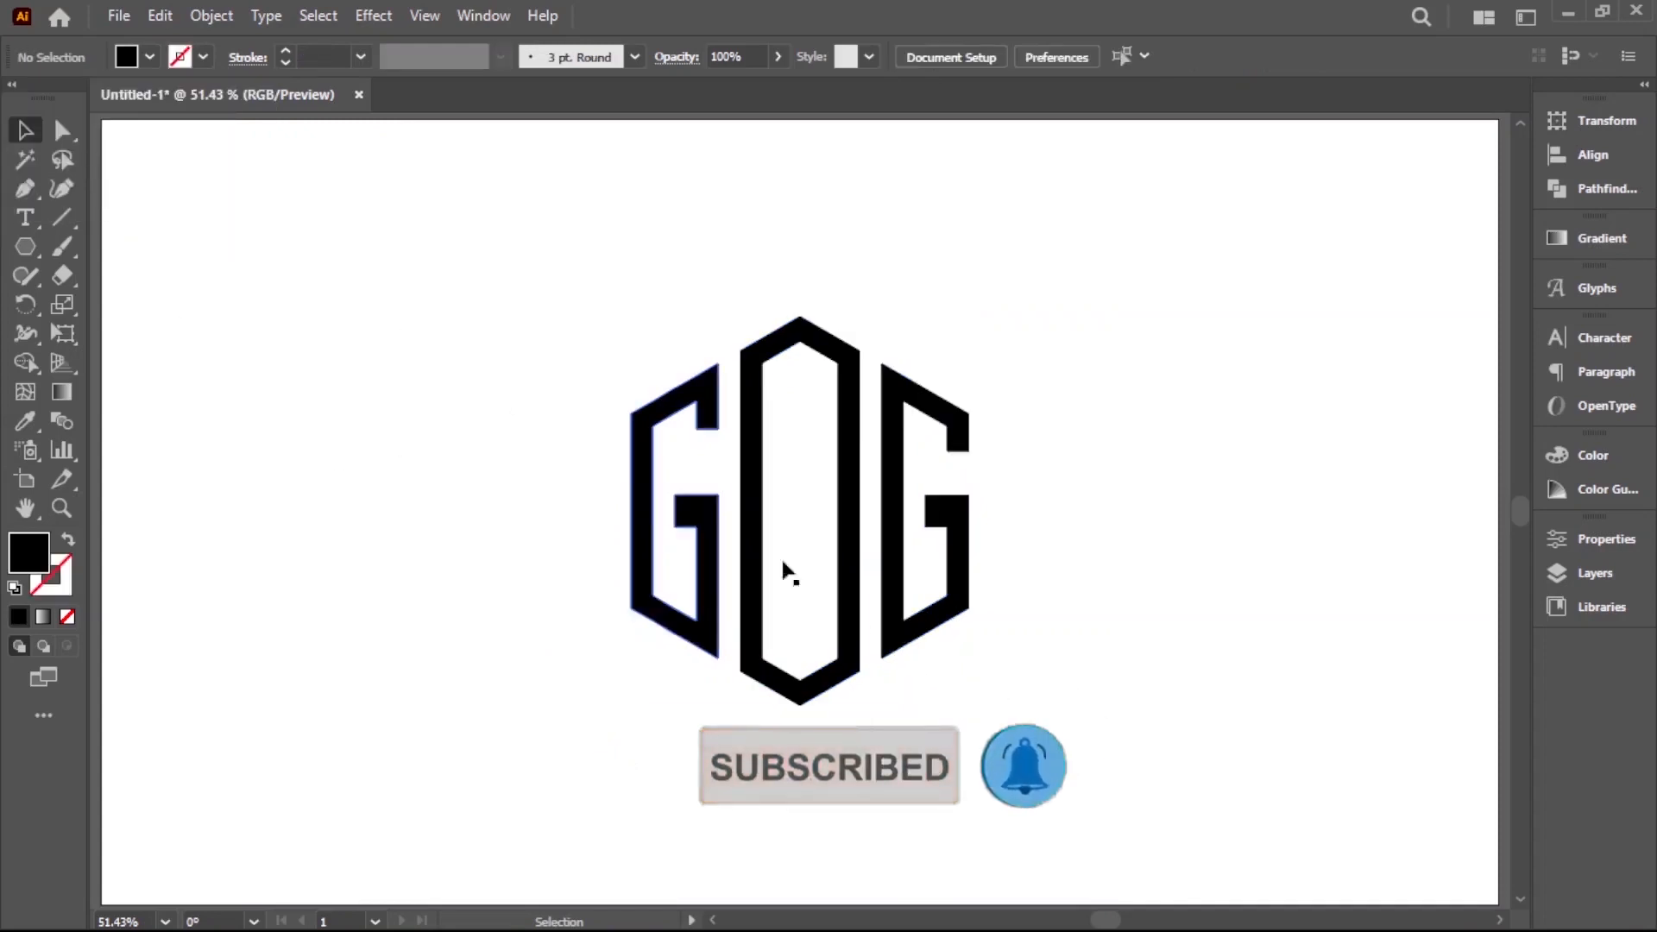
Offset the paths of the grouped logo by 5 px with Miter joins
scroll(869, 525, "up", 2)
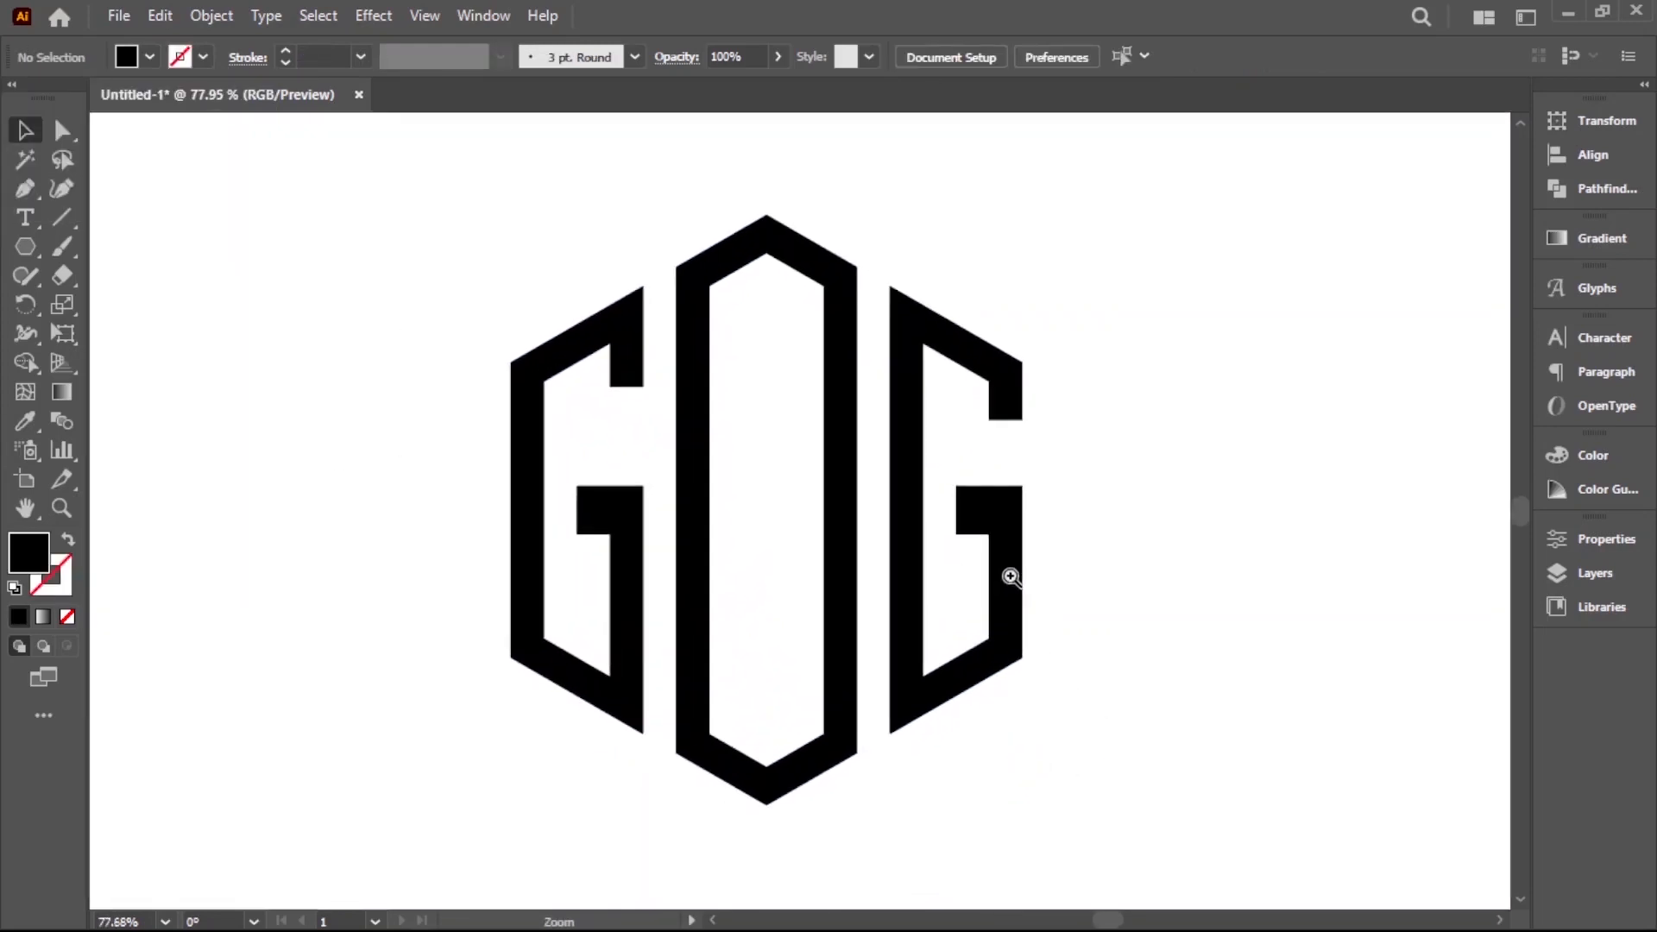
left_click(920, 618)
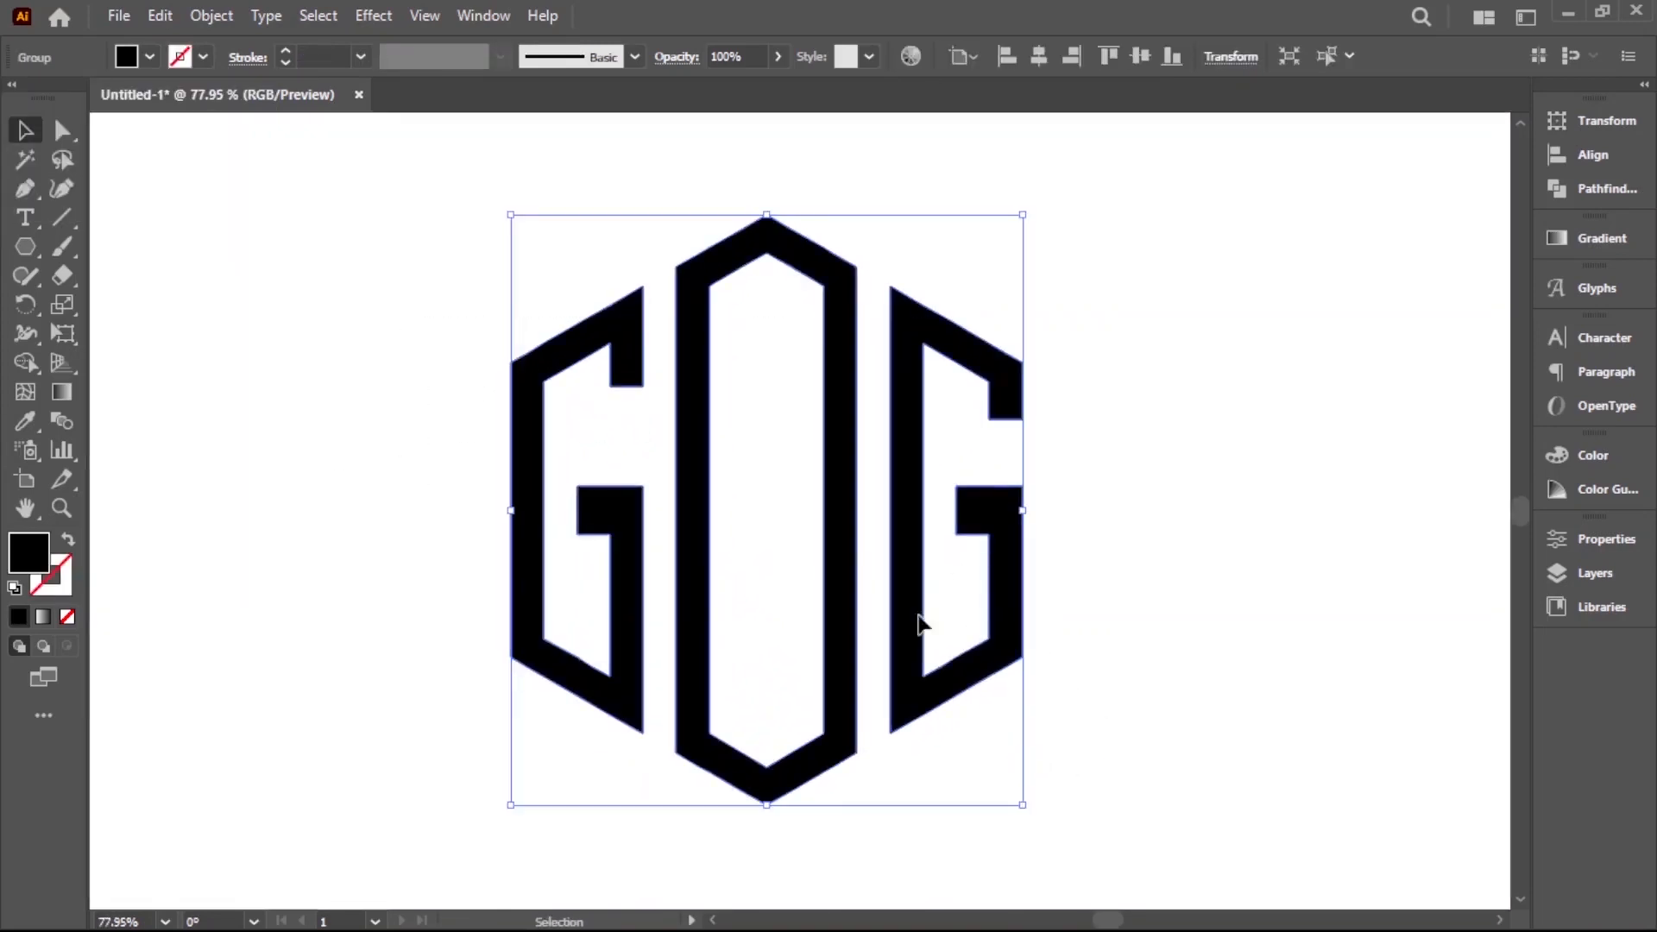
left_click(204, 25)
mouse_move(332, 616)
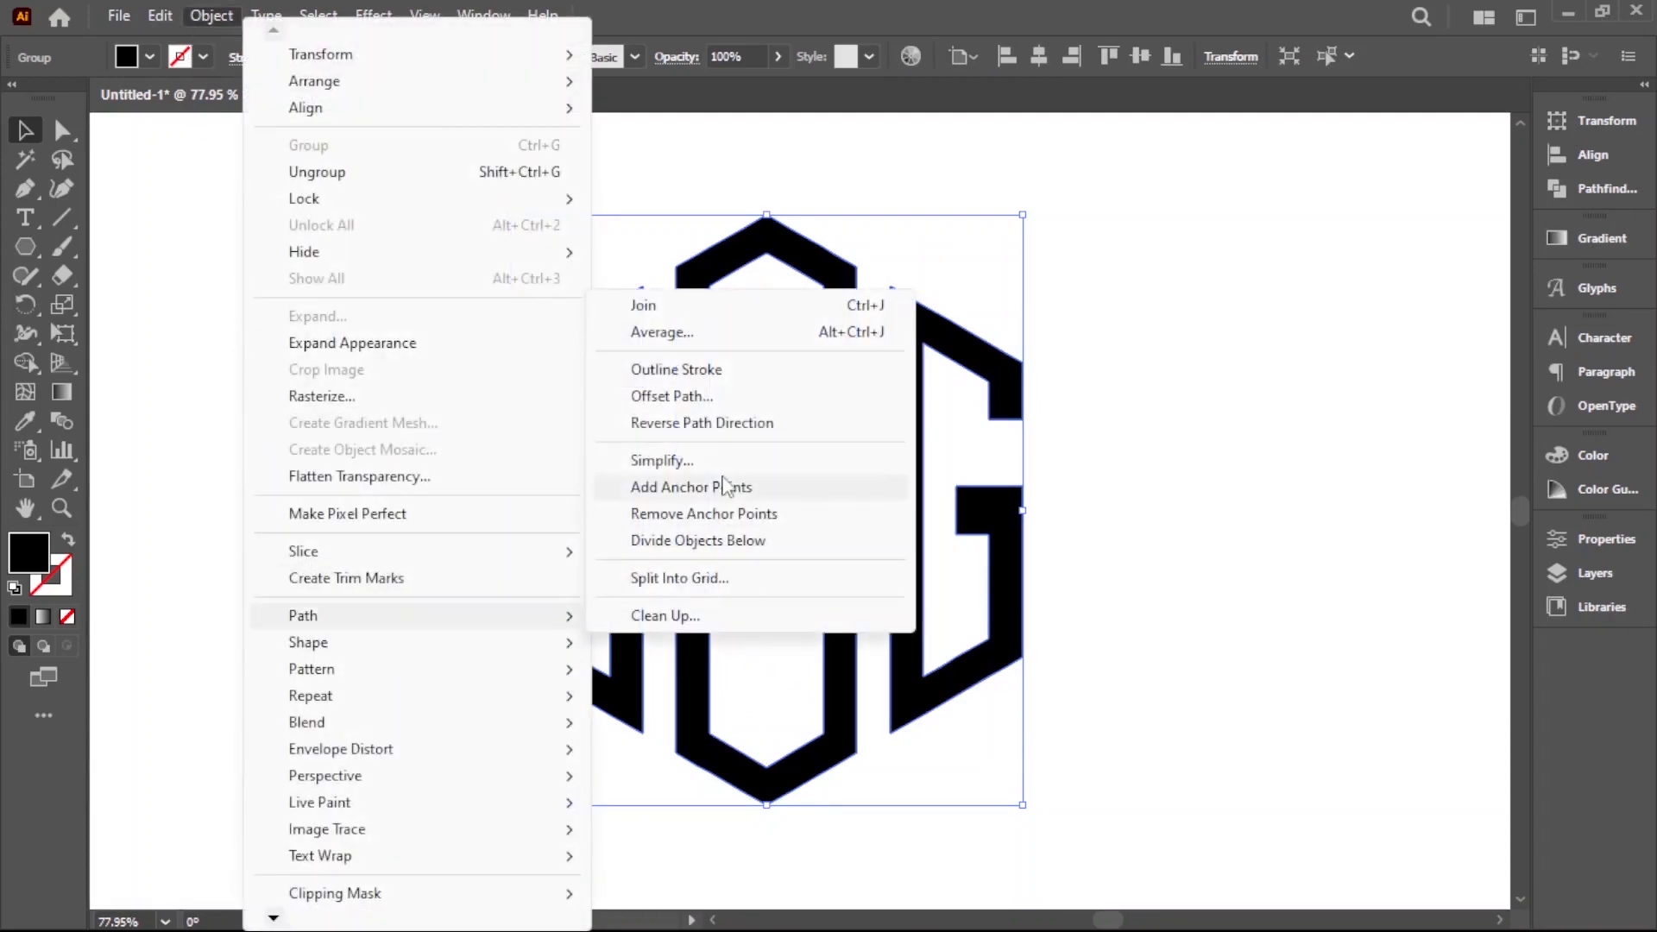
left_click(704, 397)
type("5")
left_click(1183, 577)
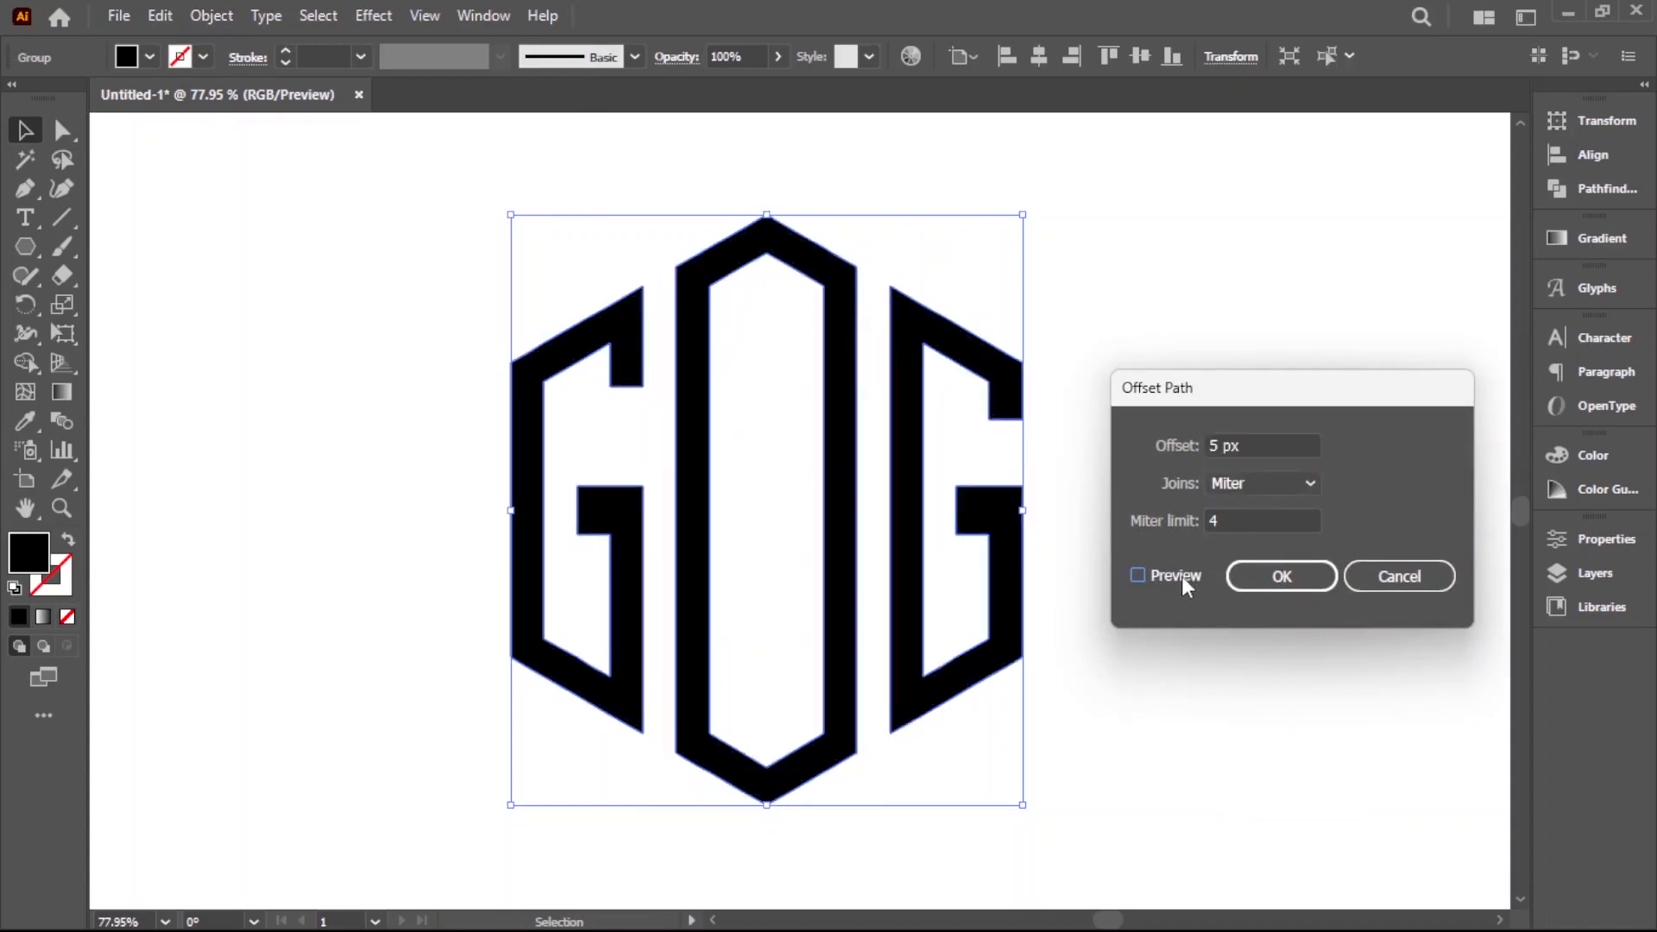
left_click(1182, 577)
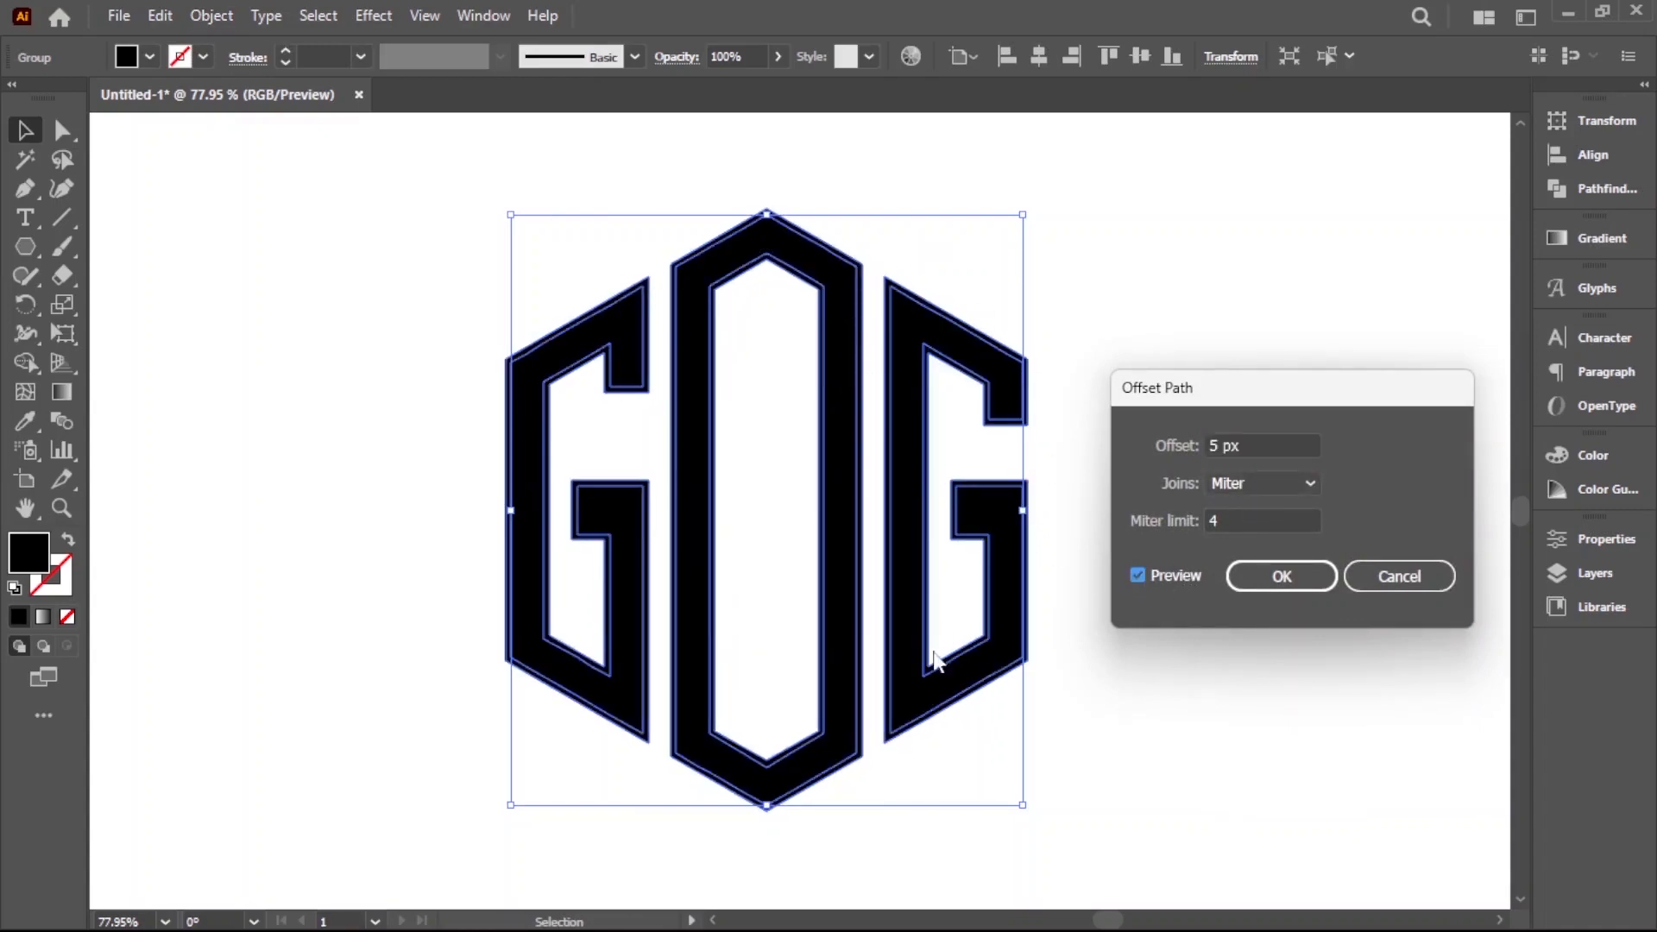
left_click(1278, 576)
Unite the original letters and their offset outlines with Pathfinder
left_click_drag(465, 272, 1126, 595)
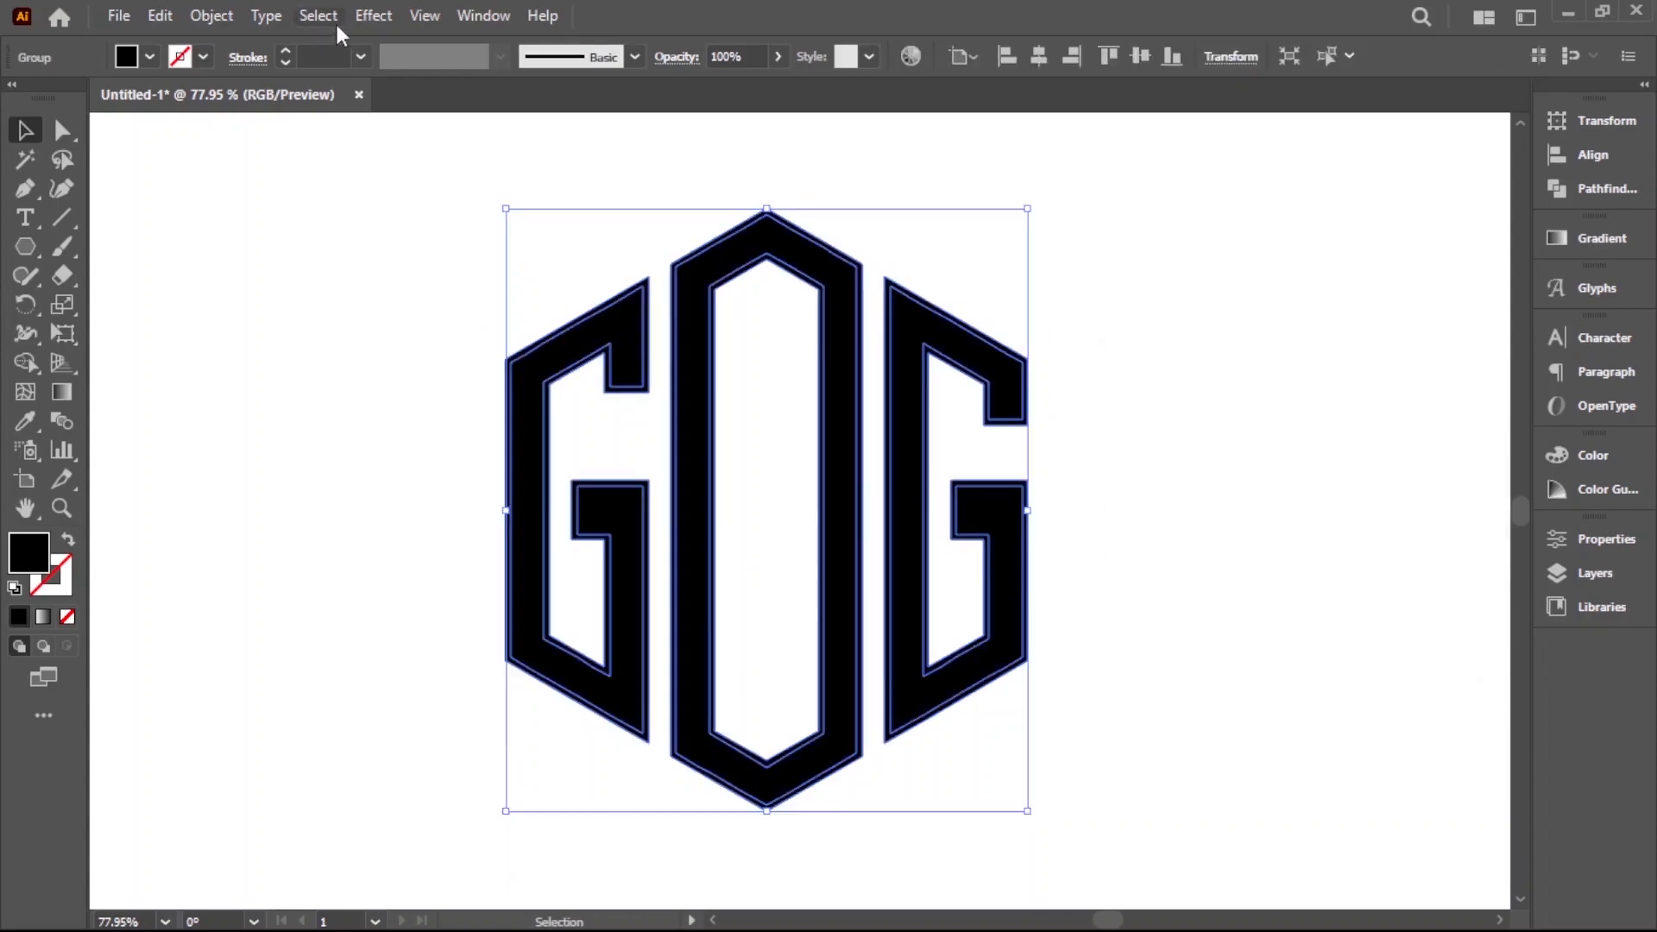
left_click(1628, 191)
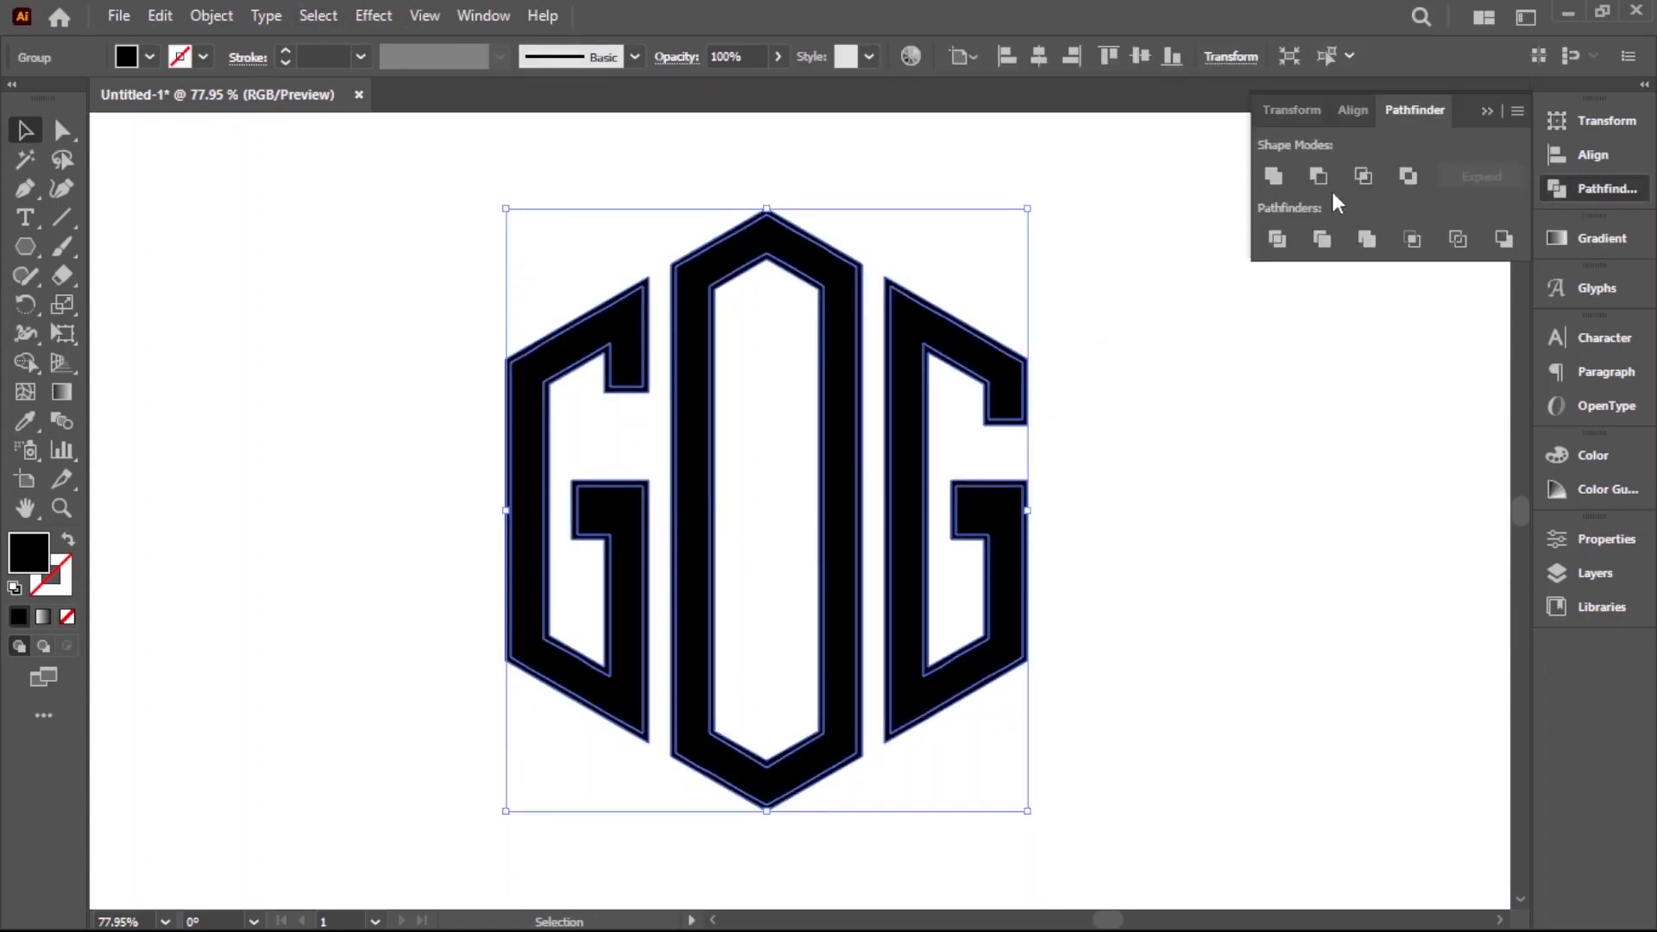
left_click(1276, 176)
left_click(1220, 590)
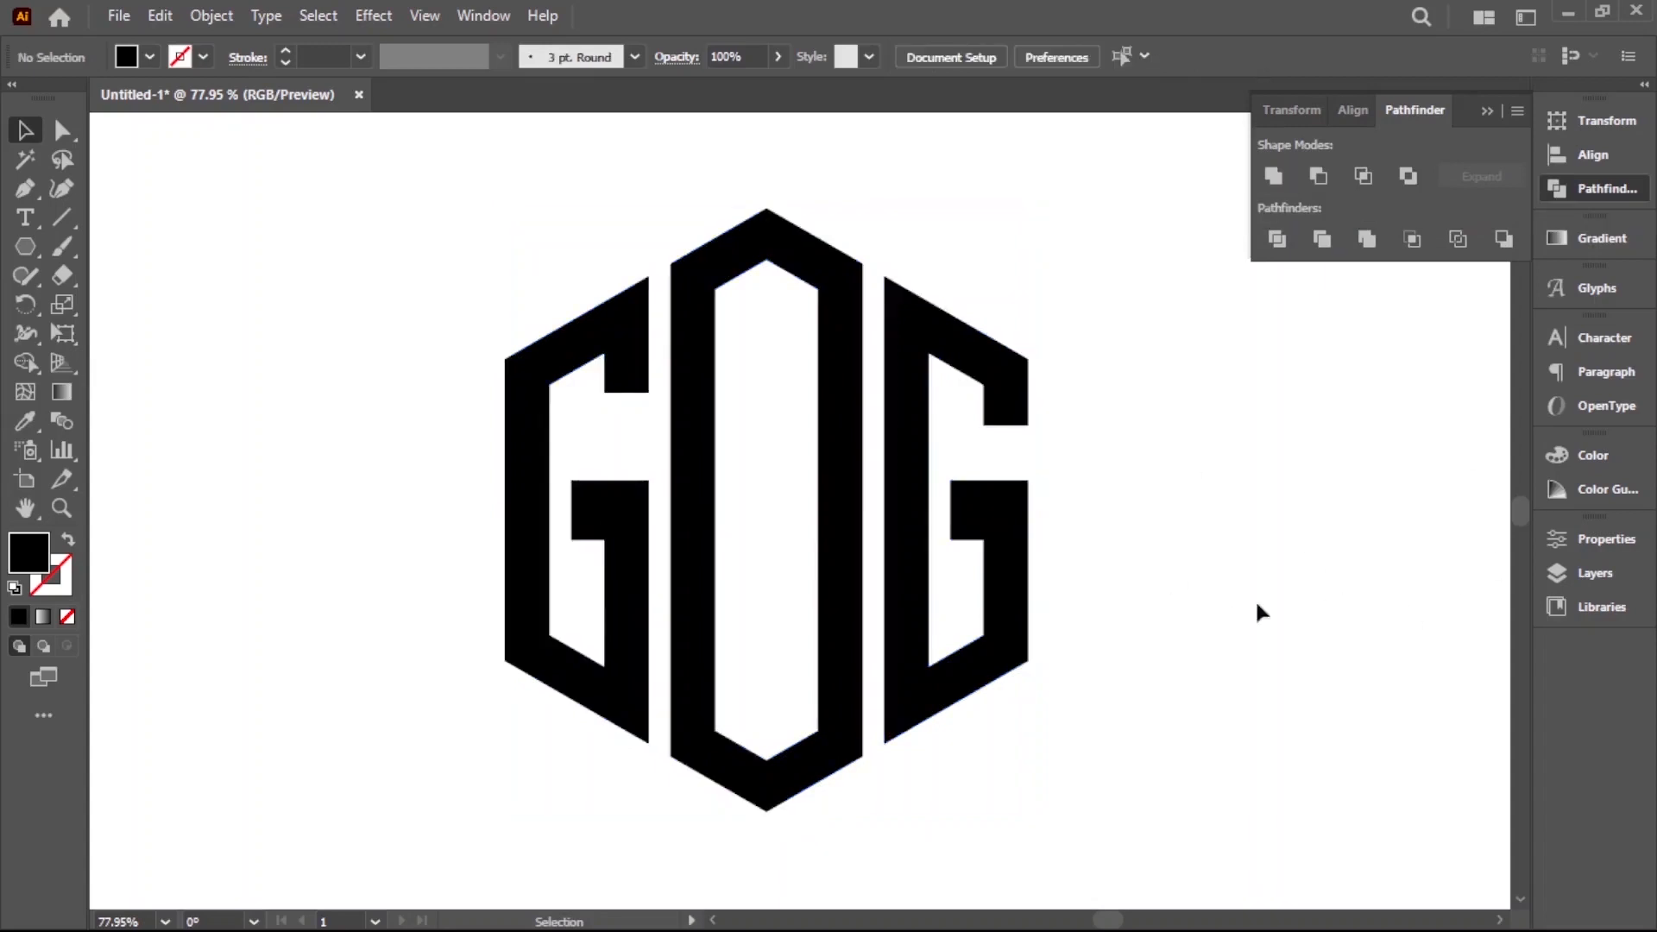
left_click(1485, 113)
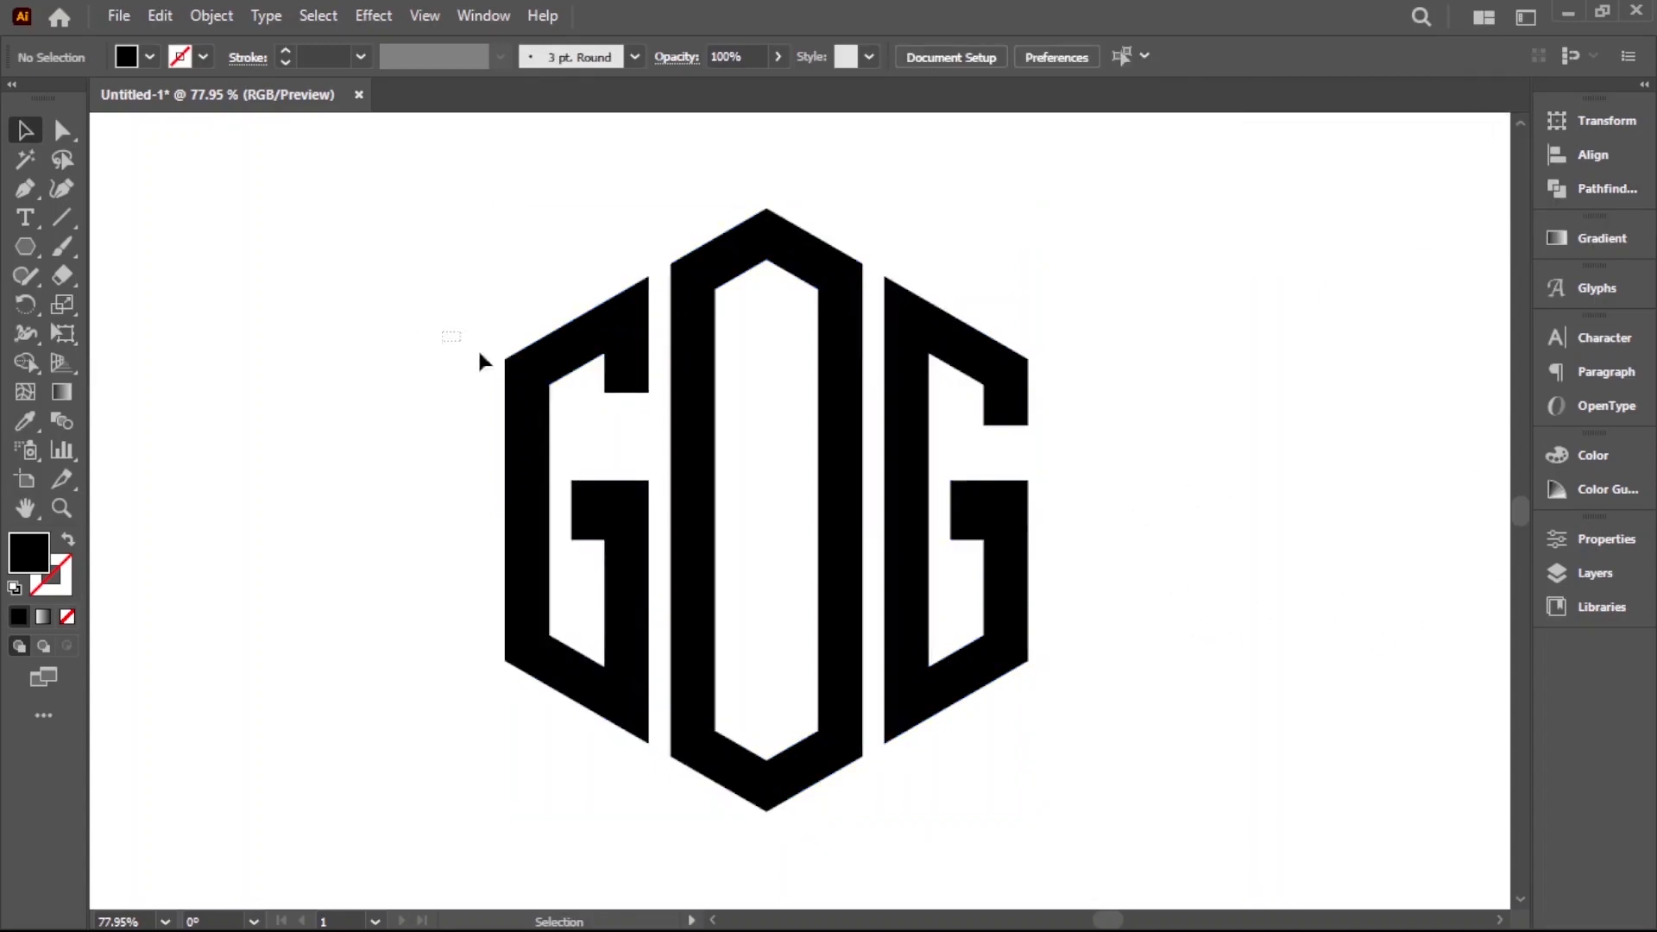
Copy the complete united GOG logo and deselect it
left_click_drag(448, 344, 1165, 653)
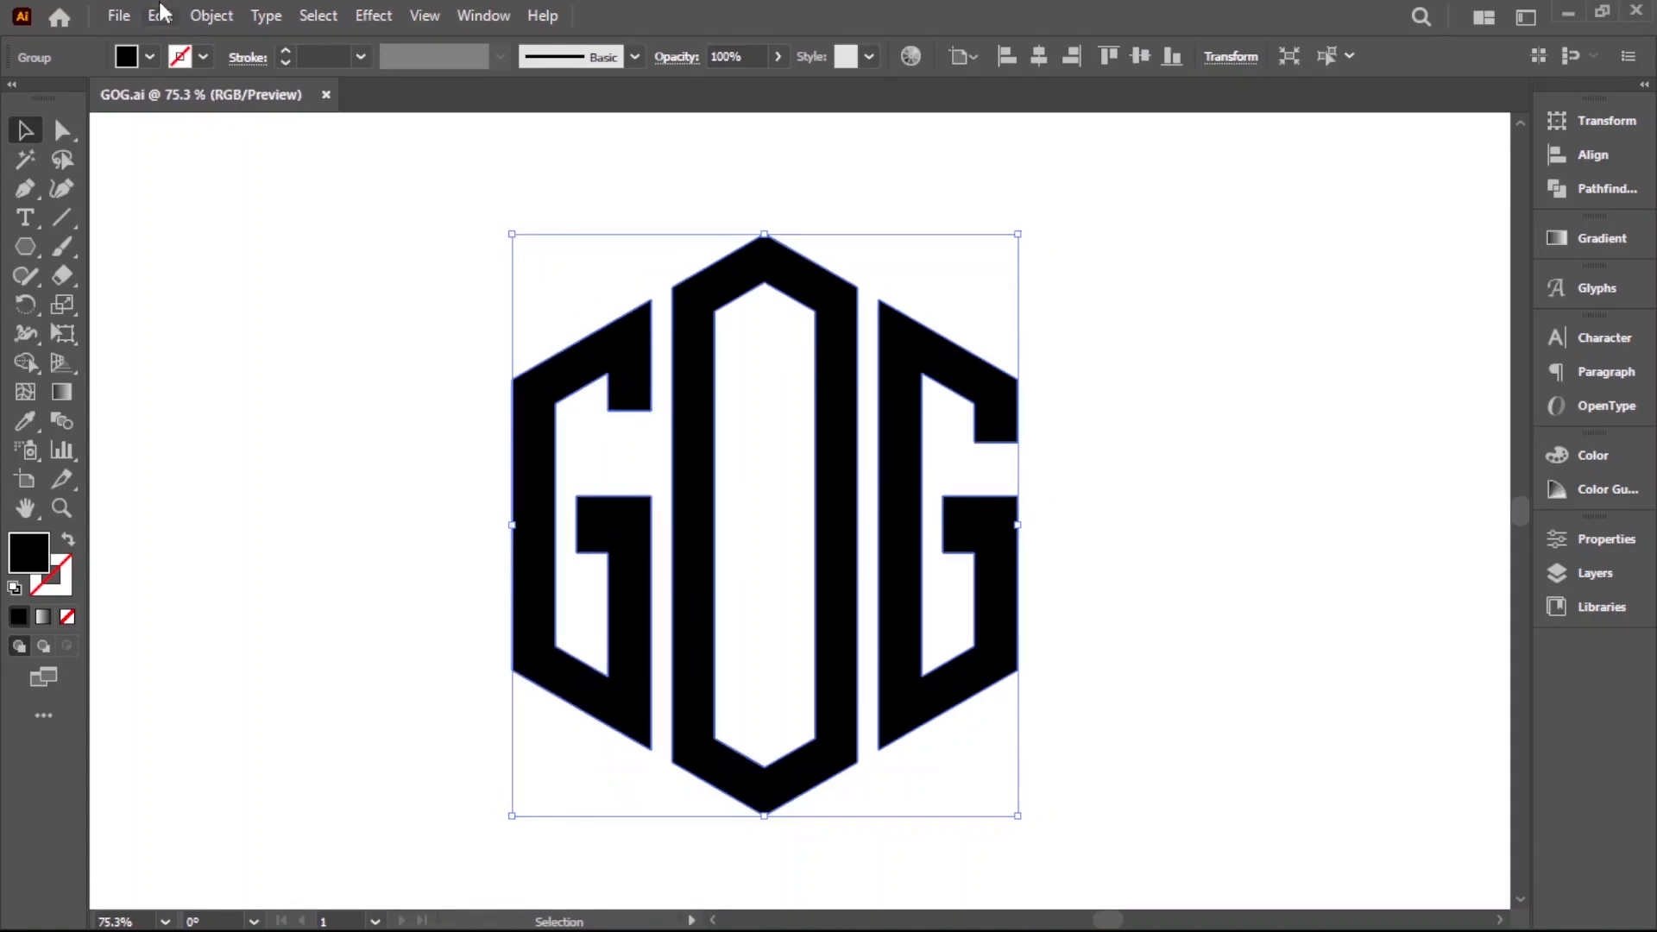
left_click(162, 12)
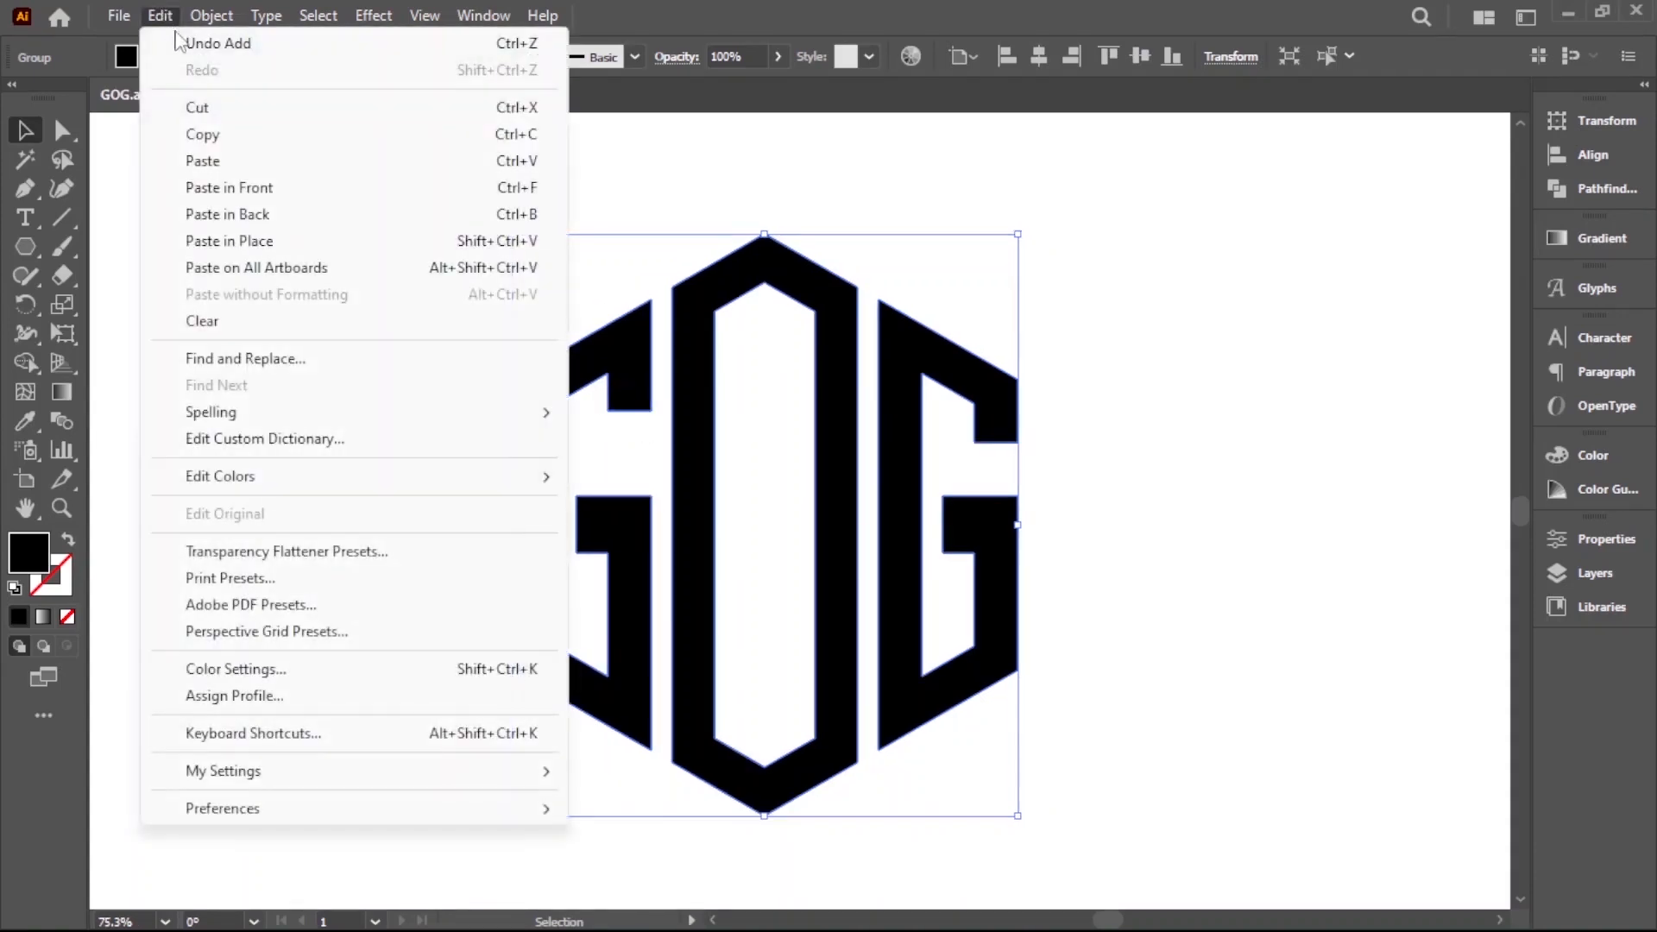
left_click(203, 129)
left_click(461, 453)
Switch to Photoshop and open the YOUR DESIGN HERE smart object of the metallic wall mockup for editing
mouse_move(907, 924)
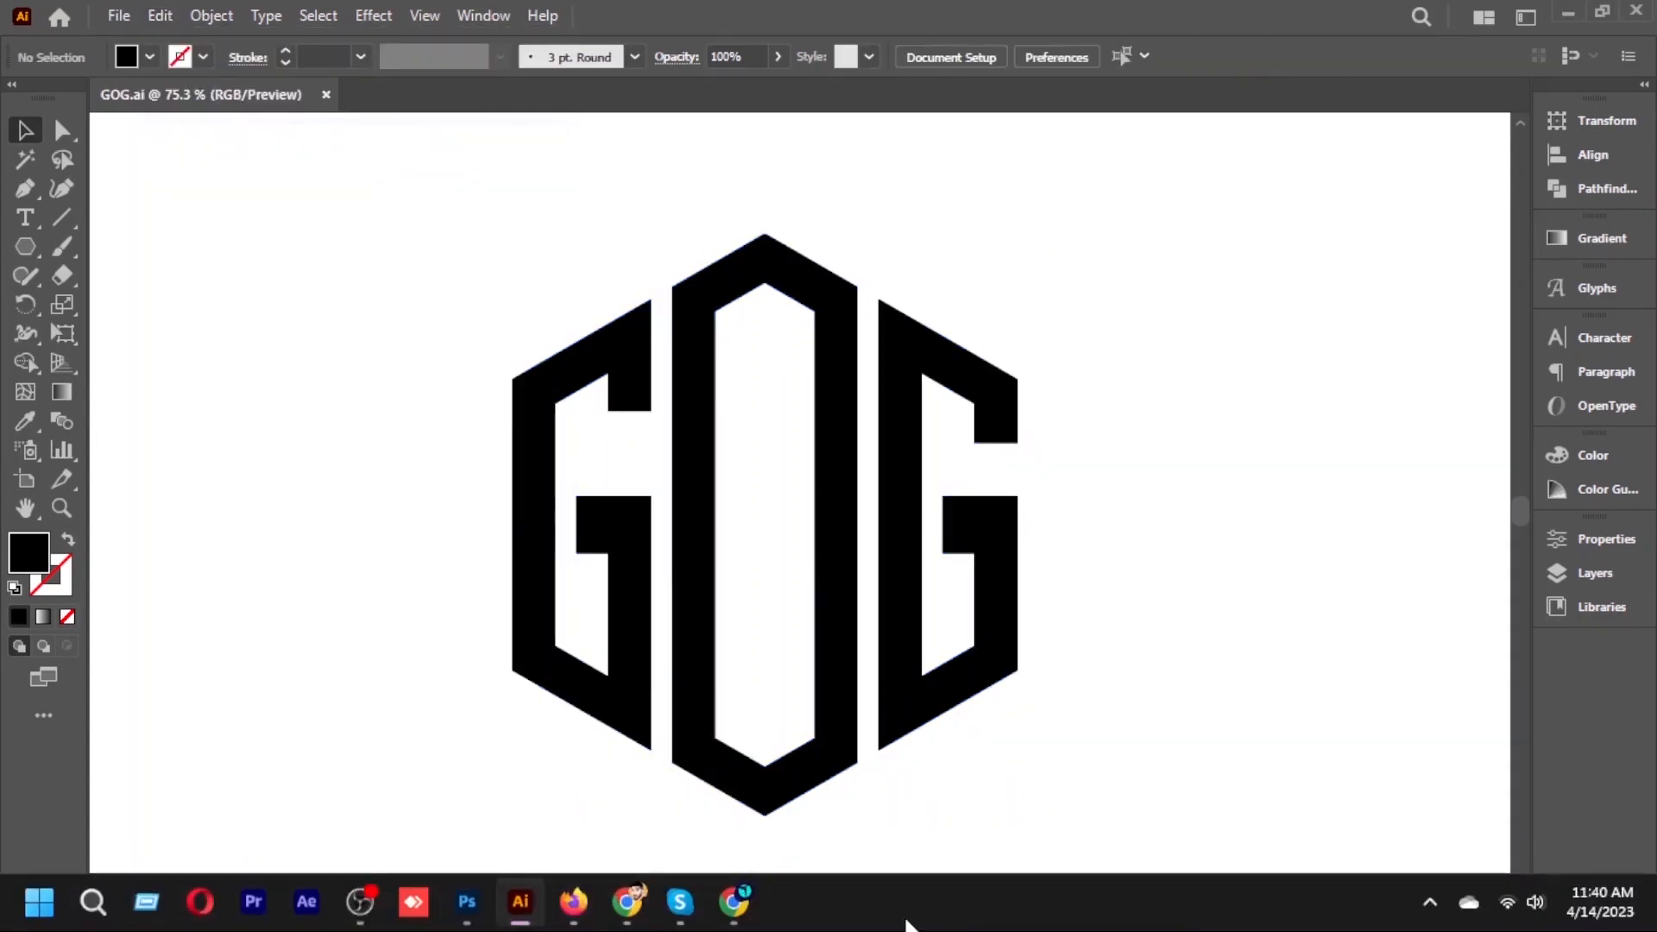
left_click(473, 903)
left_click(331, 513)
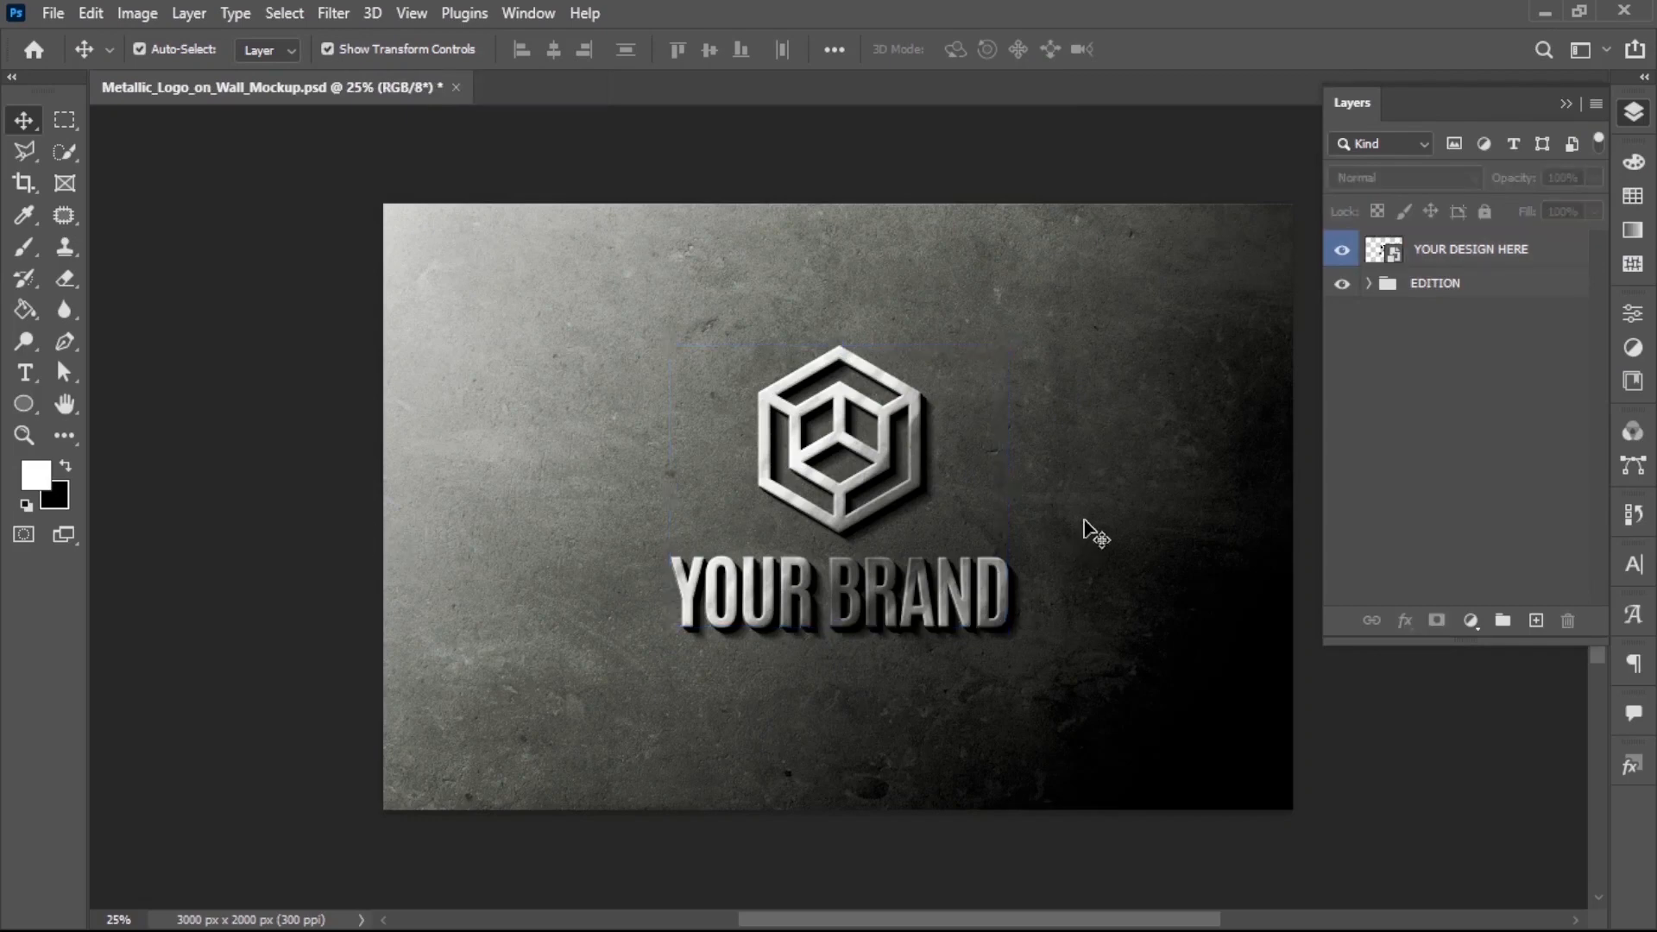
double_click(1373, 252)
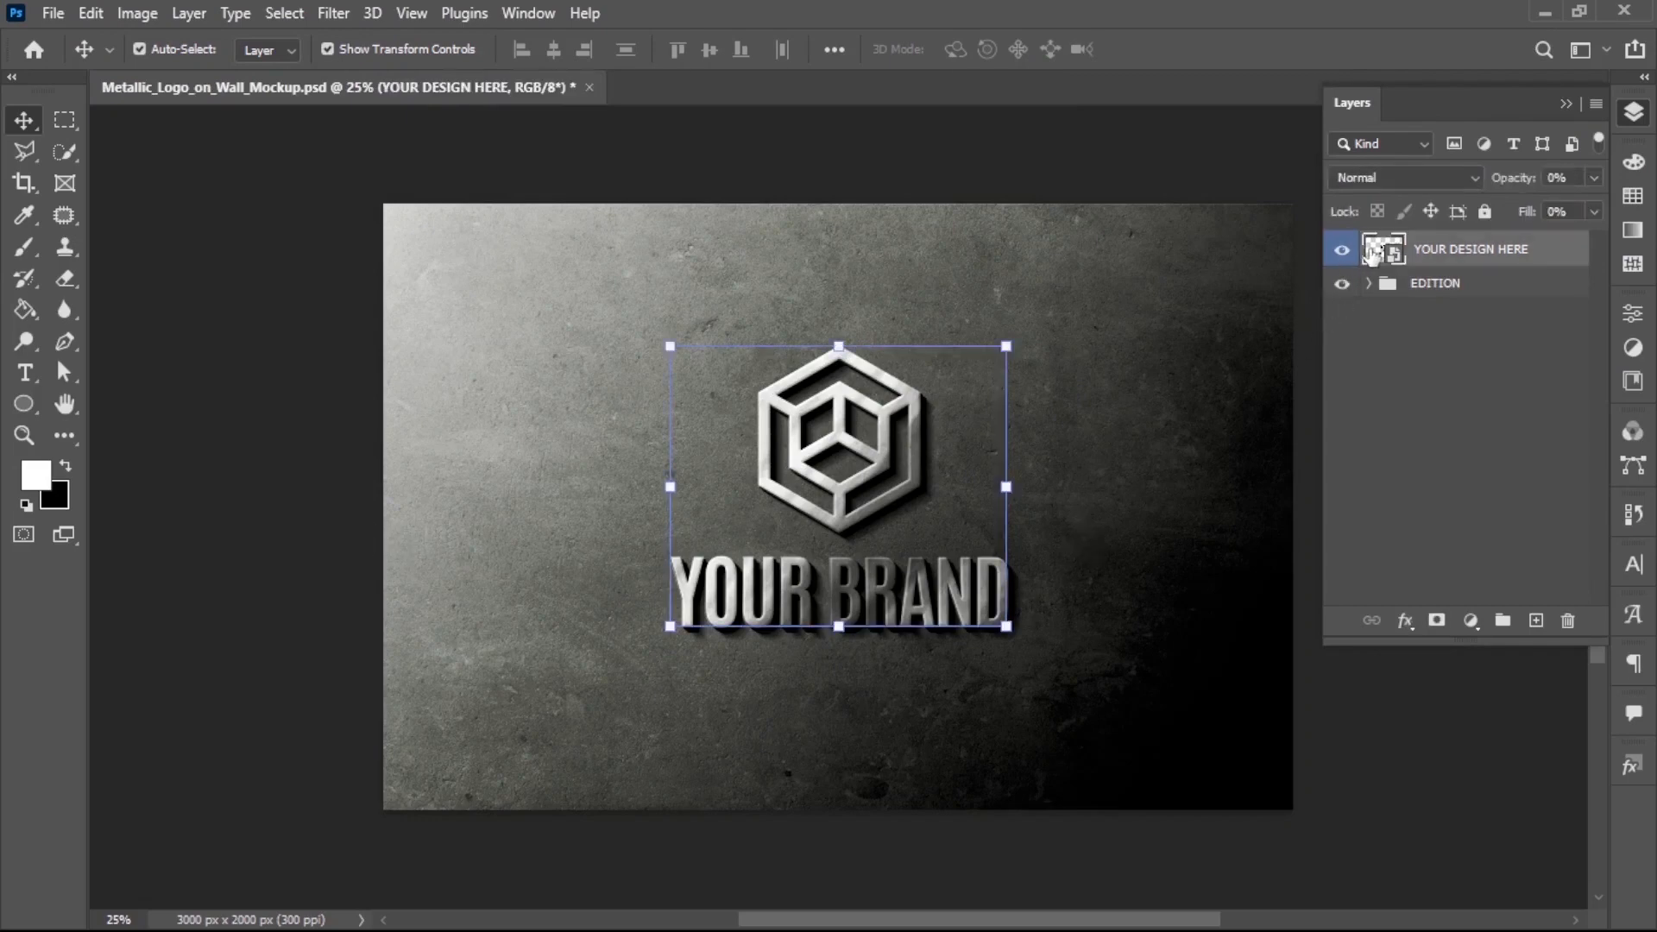
Paste the GOG logo as pixels, scale it down around the canvas center and commit the placement
left_click(91, 13)
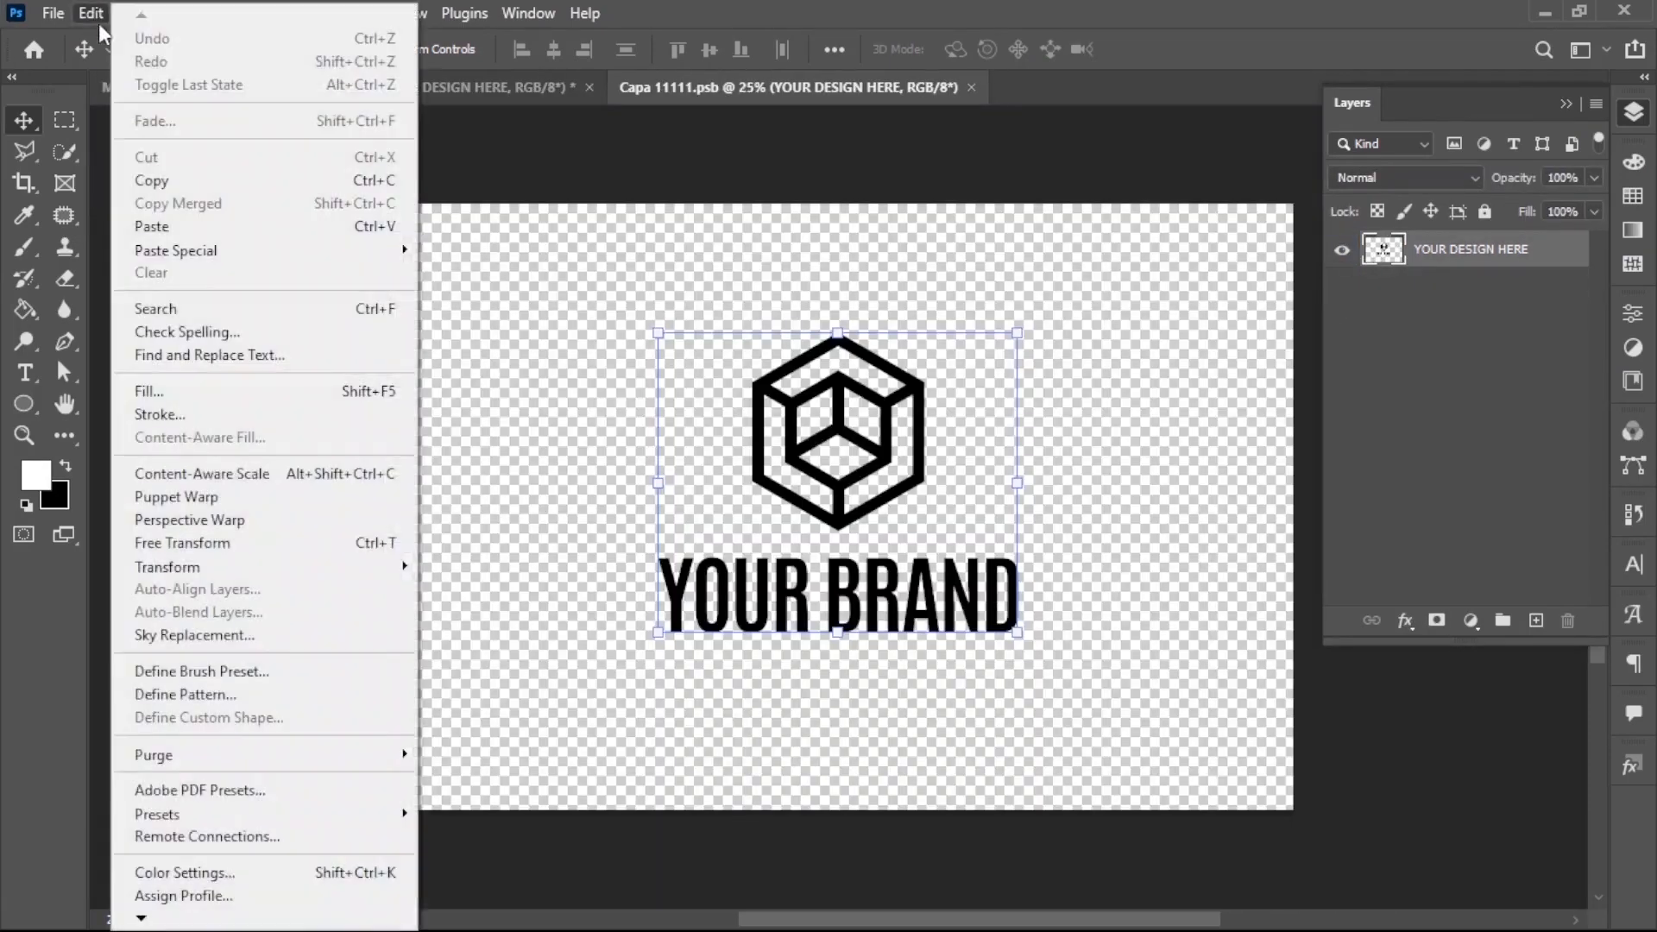
left_click(173, 226)
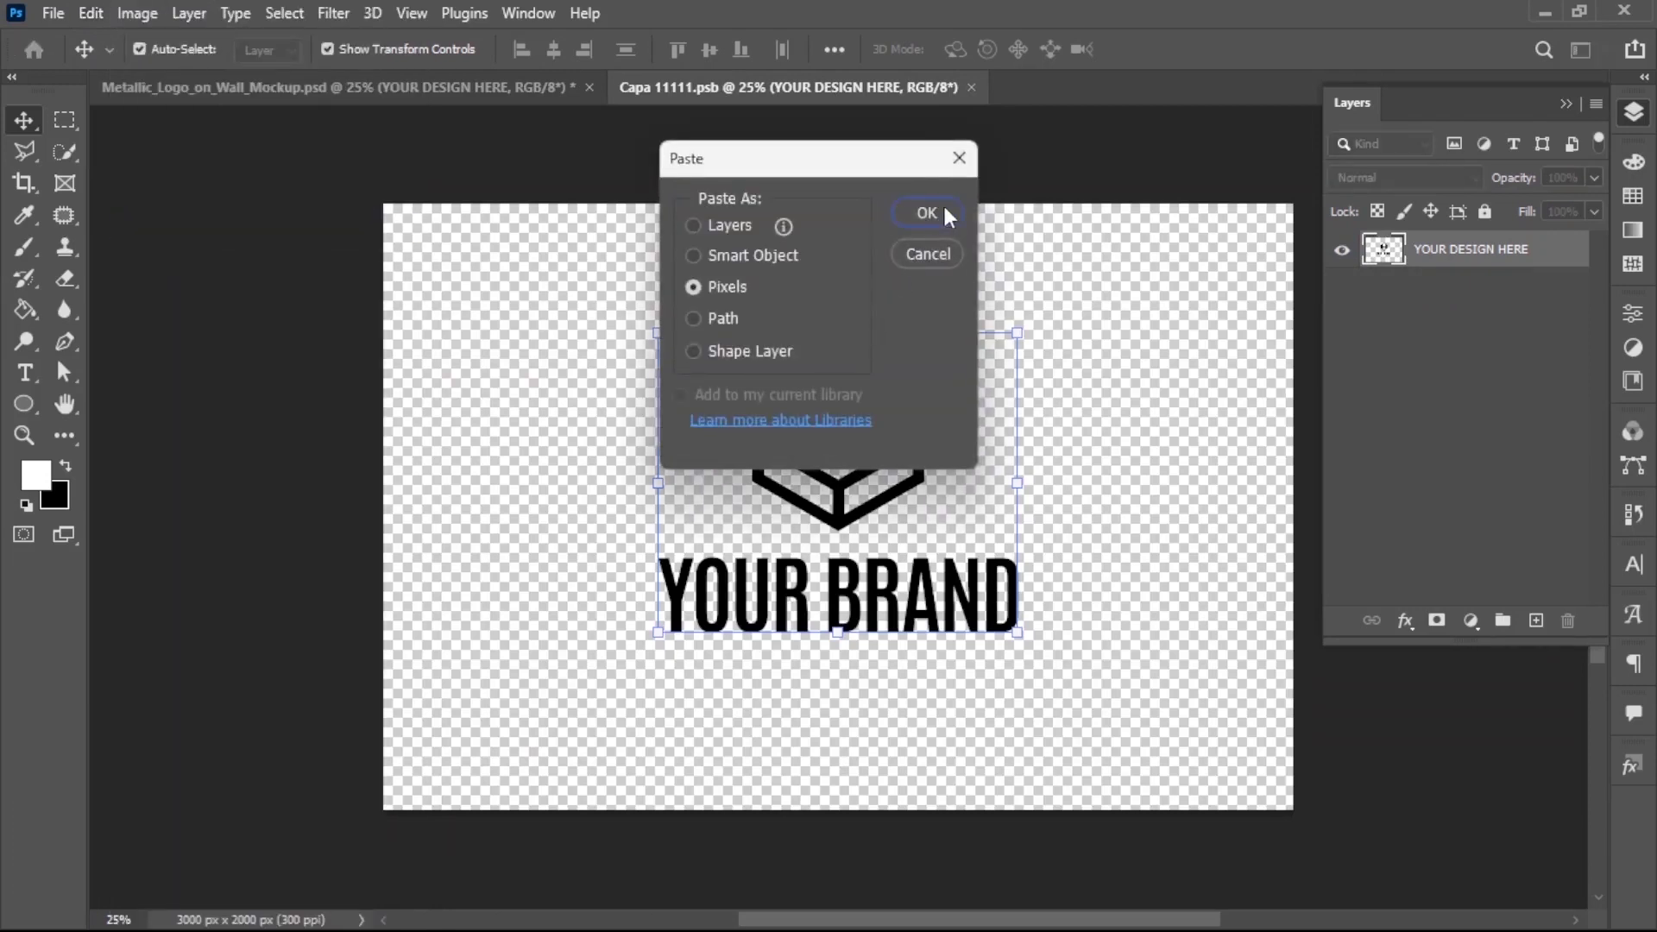
left_click(926, 212)
left_click_drag(1098, 211, 975, 349)
left_click(1202, 49)
Hide the placeholder YOUR DESIGN HERE layer, close the smart object saving its changes, and deselect the layer in the mockup
left_click(1341, 288)
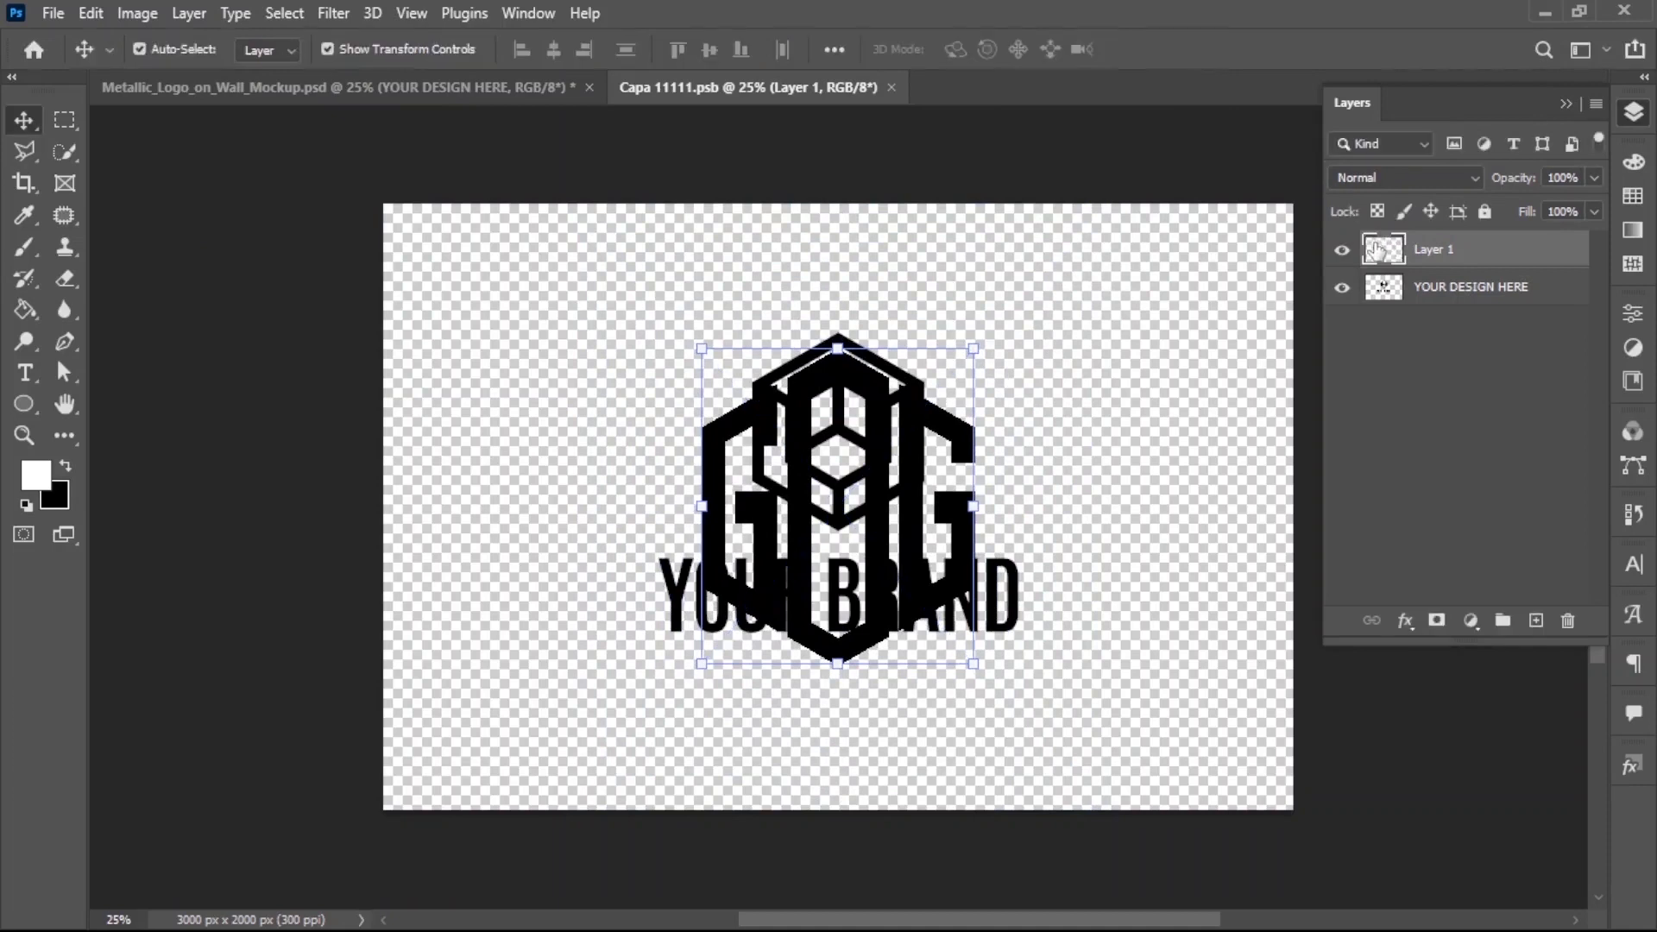
left_click(899, 88)
left_click(716, 368)
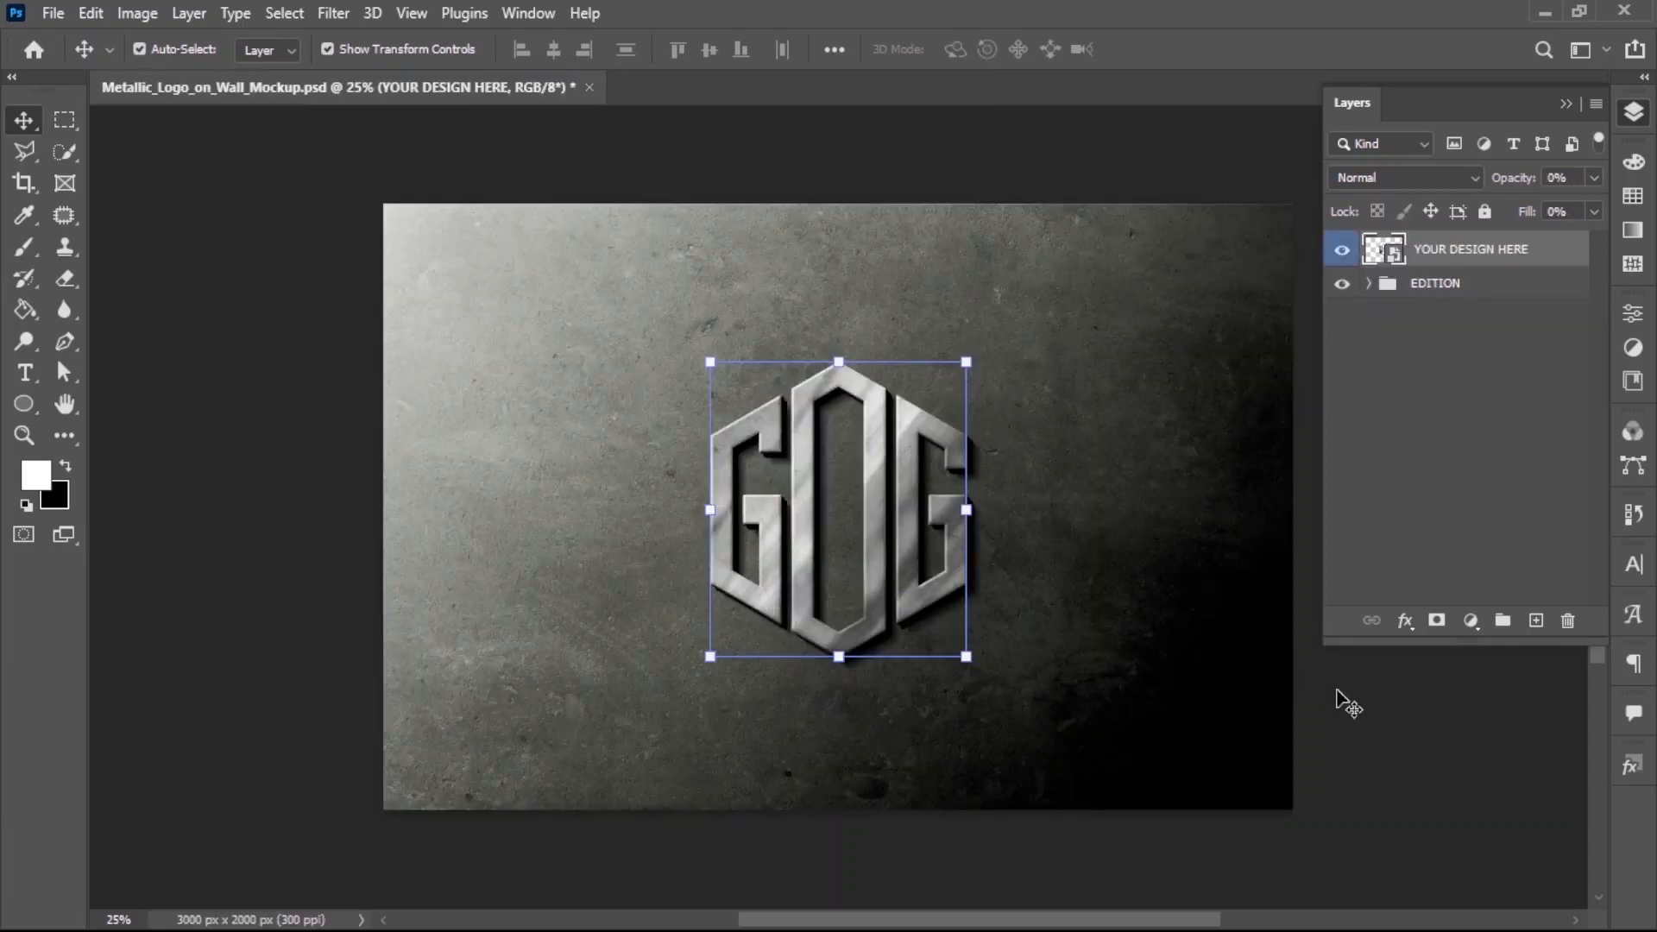
left_click(1346, 703)
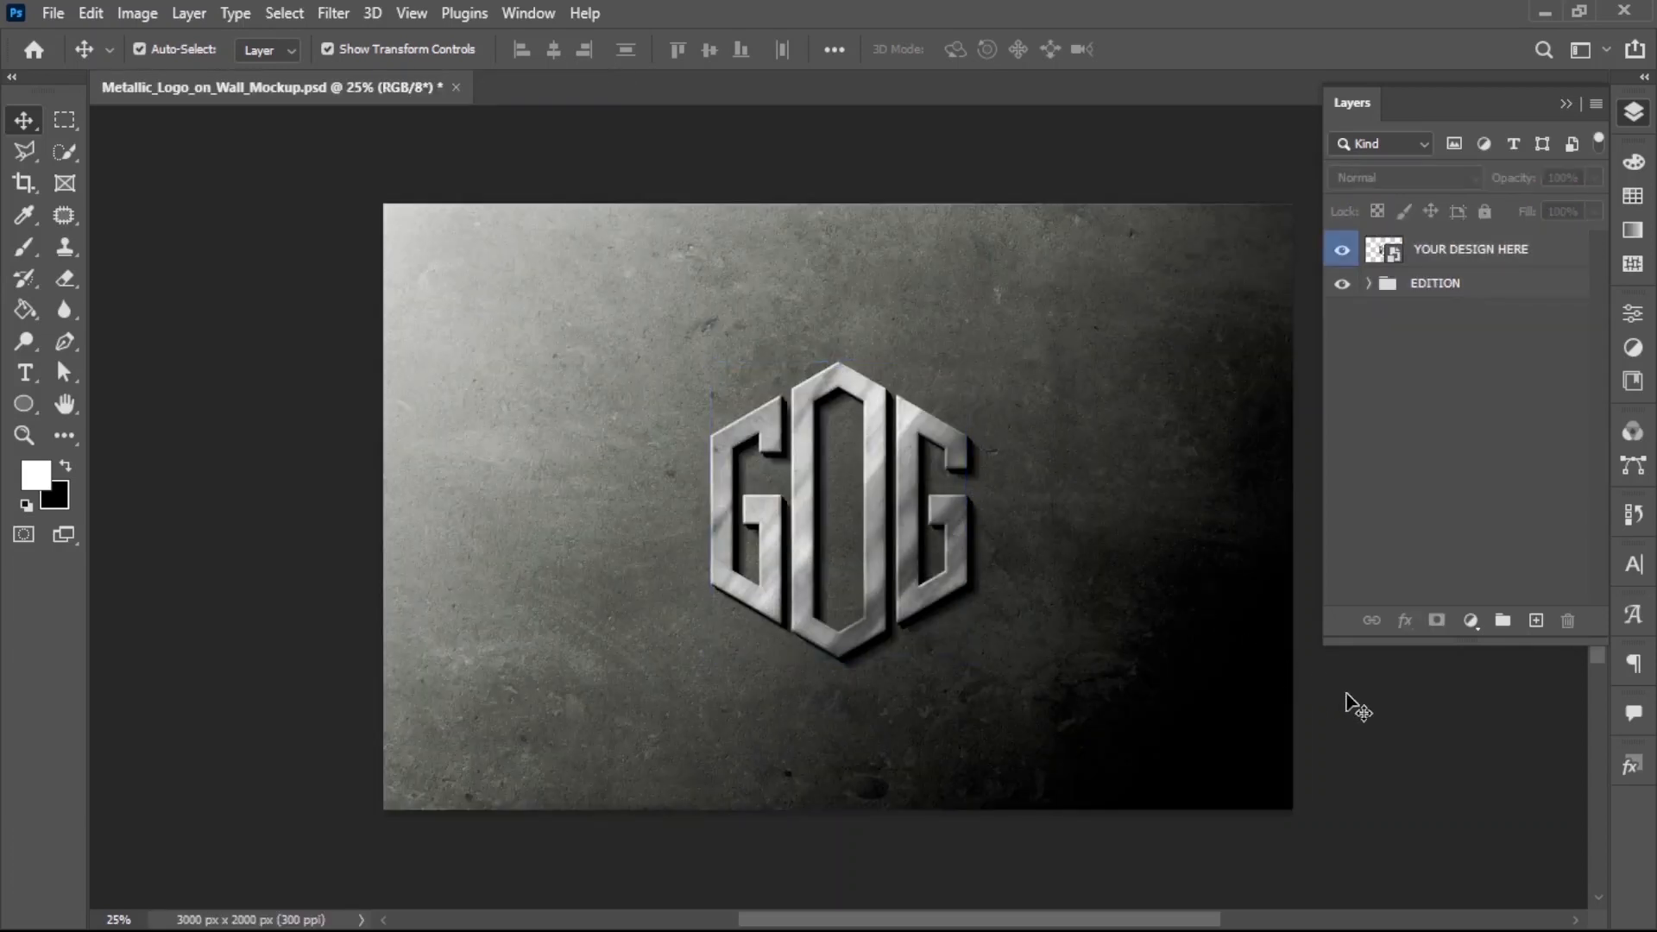